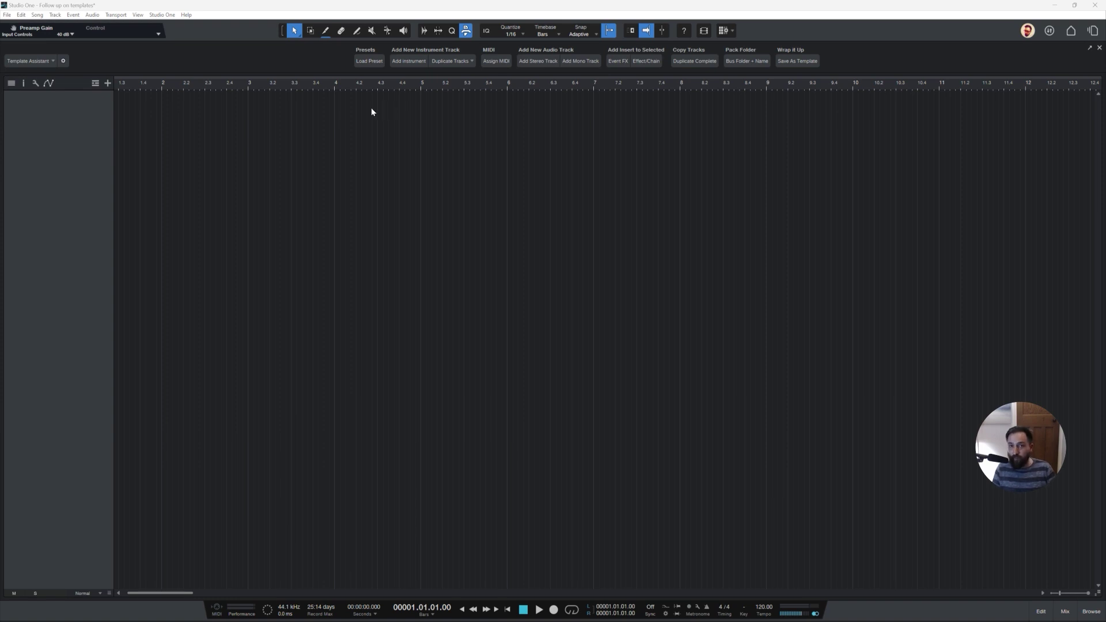
Load the Hammers - All track preset from the Spitfire folder and collapse the resulting Hammers folder track.
left_click(368, 62)
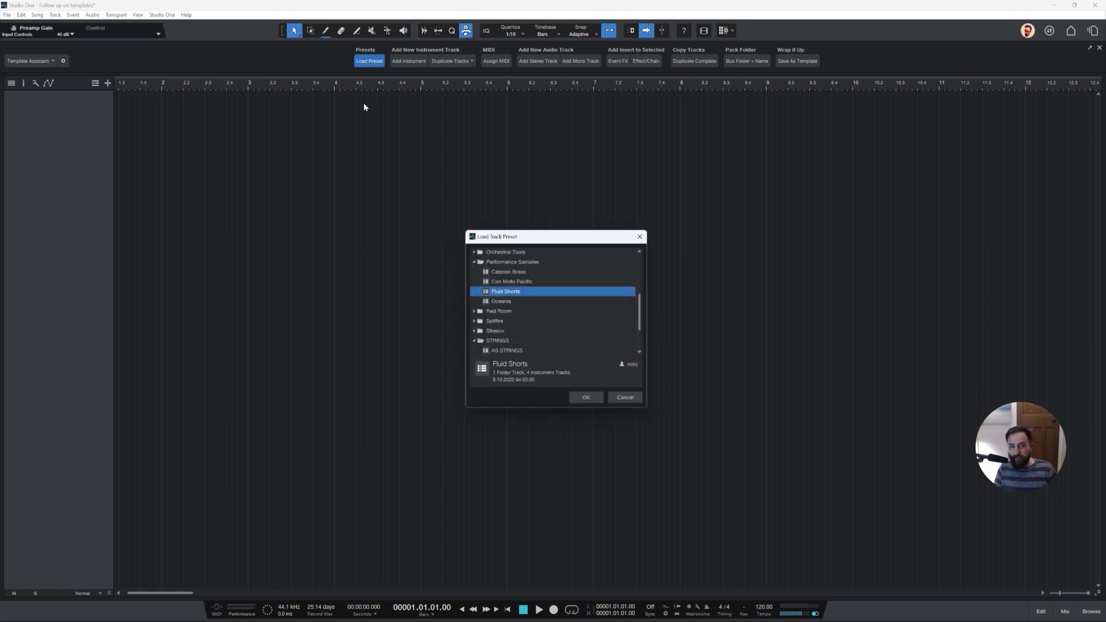
double_click(521, 263)
double_click(521, 301)
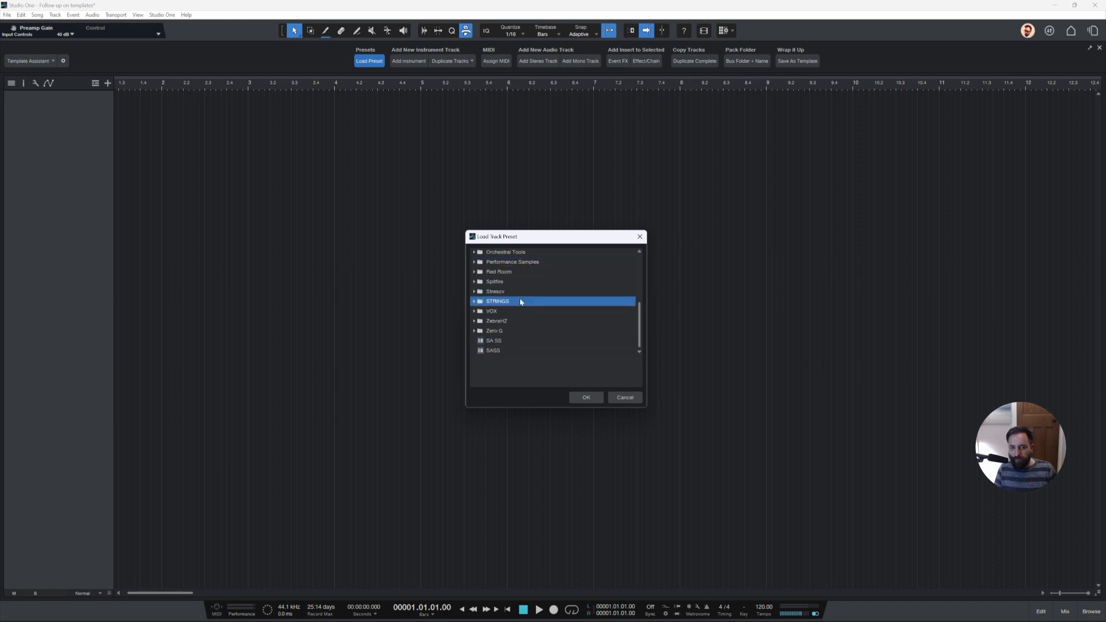
scroll(524, 300, "up", 2)
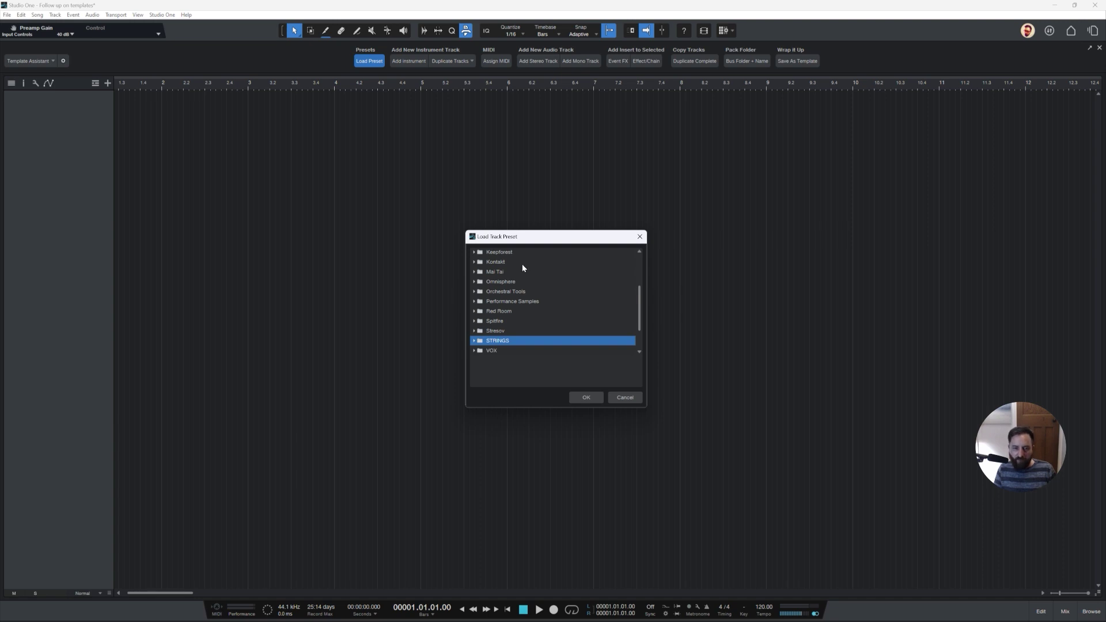
double_click(510, 321)
scroll(554, 304, "down", 4)
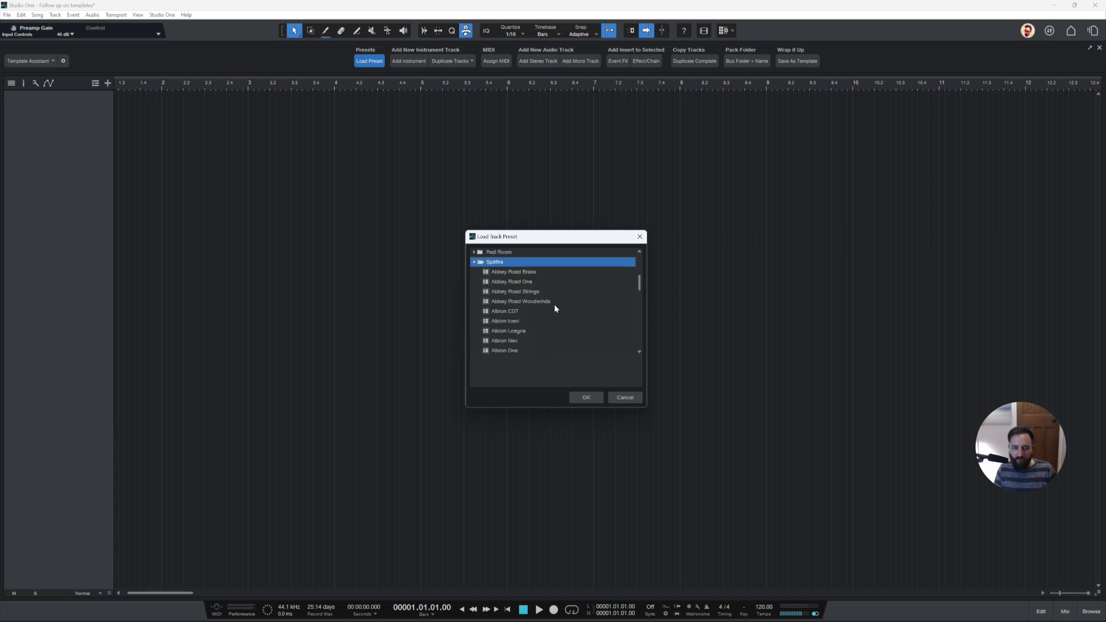
scroll(530, 308, "down", 4)
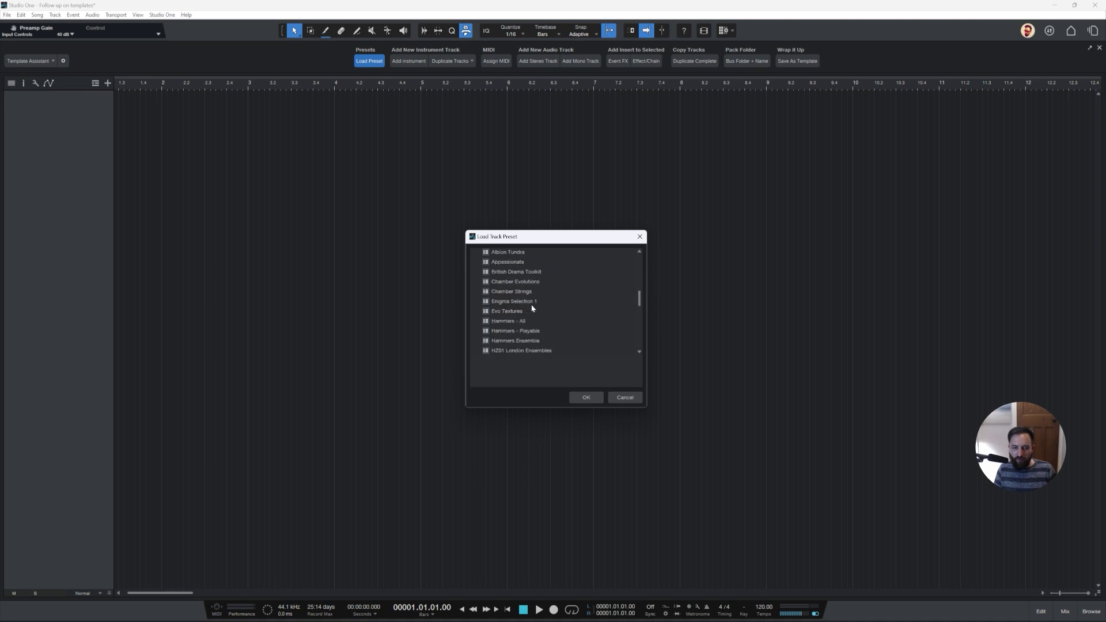
left_click(530, 303)
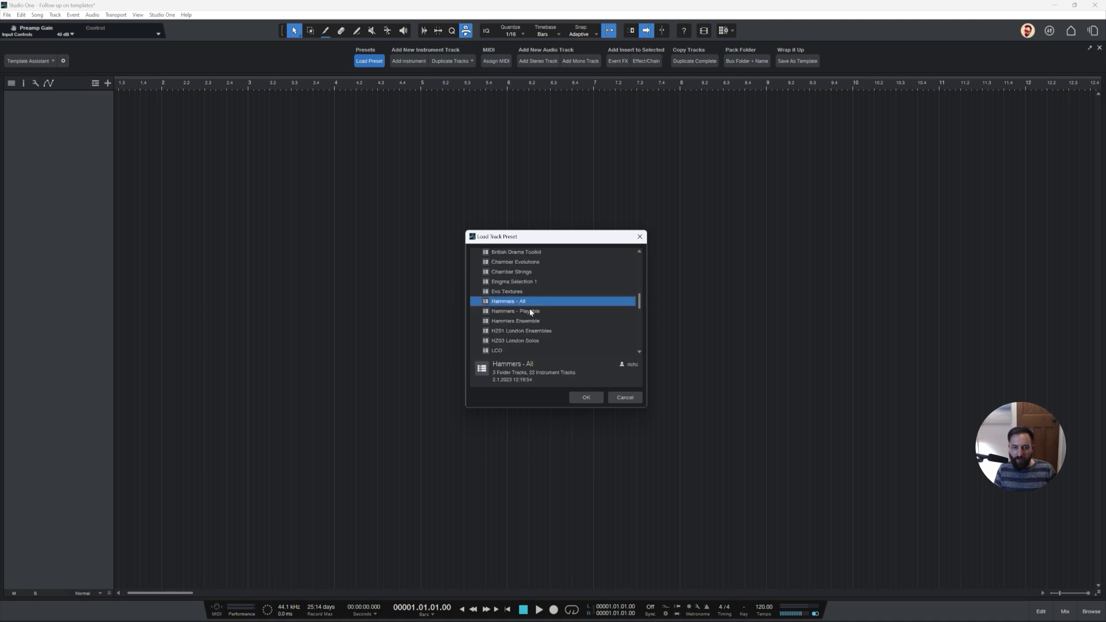
left_click(591, 397)
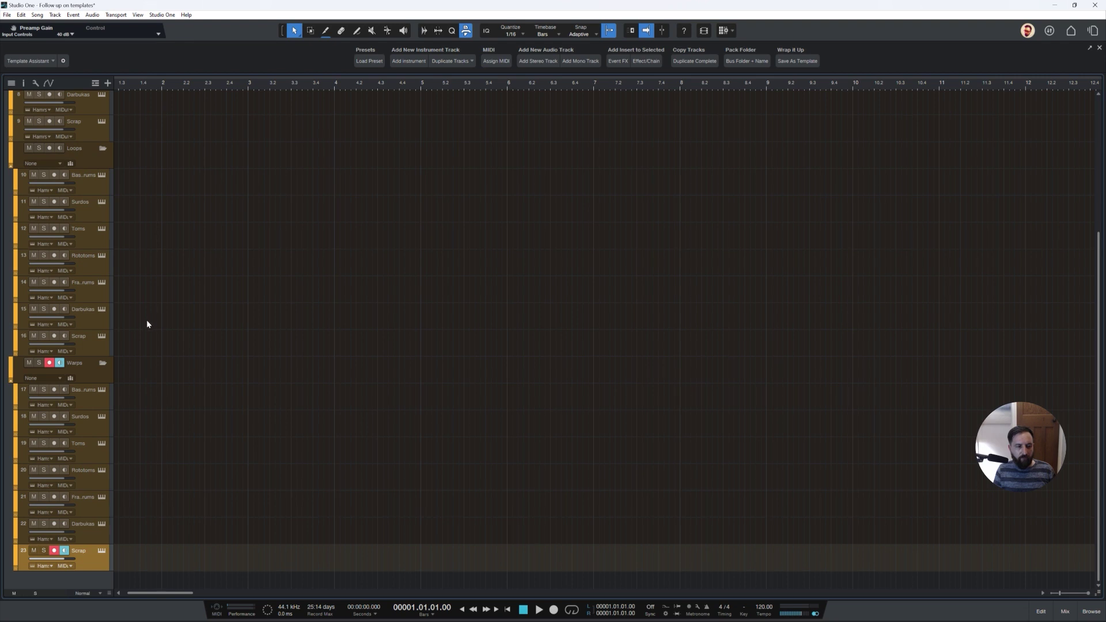
scroll(132, 242, "up", 5)
left_click(103, 98)
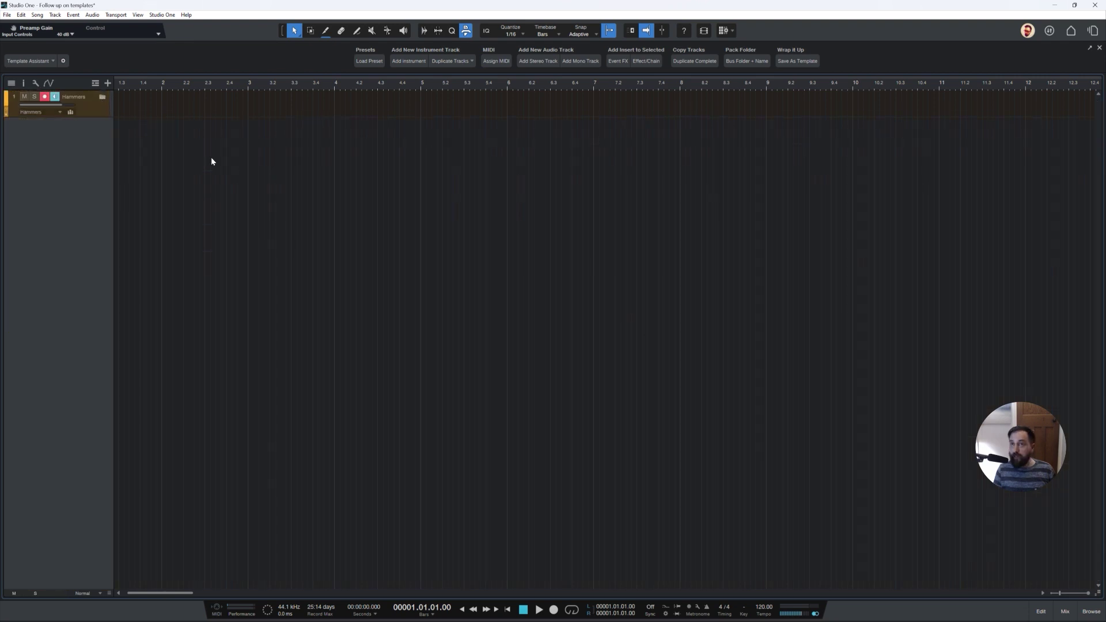
Load the Albion Iceni track preset from the Spitfire folder.
left_click(366, 63)
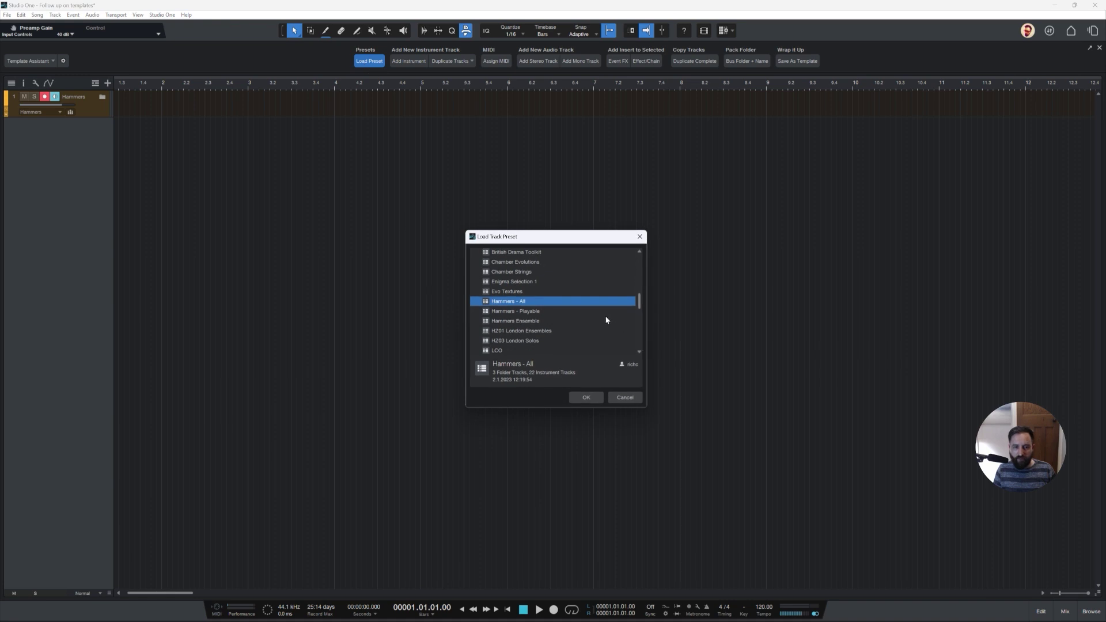
scroll(548, 324, "up", 10)
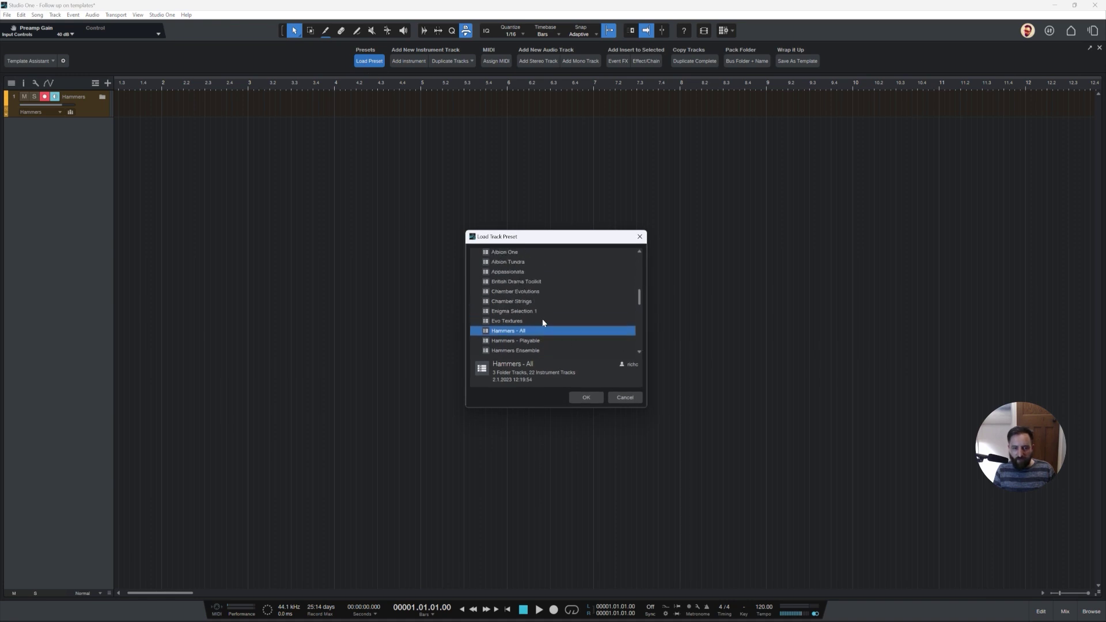
left_click(506, 301)
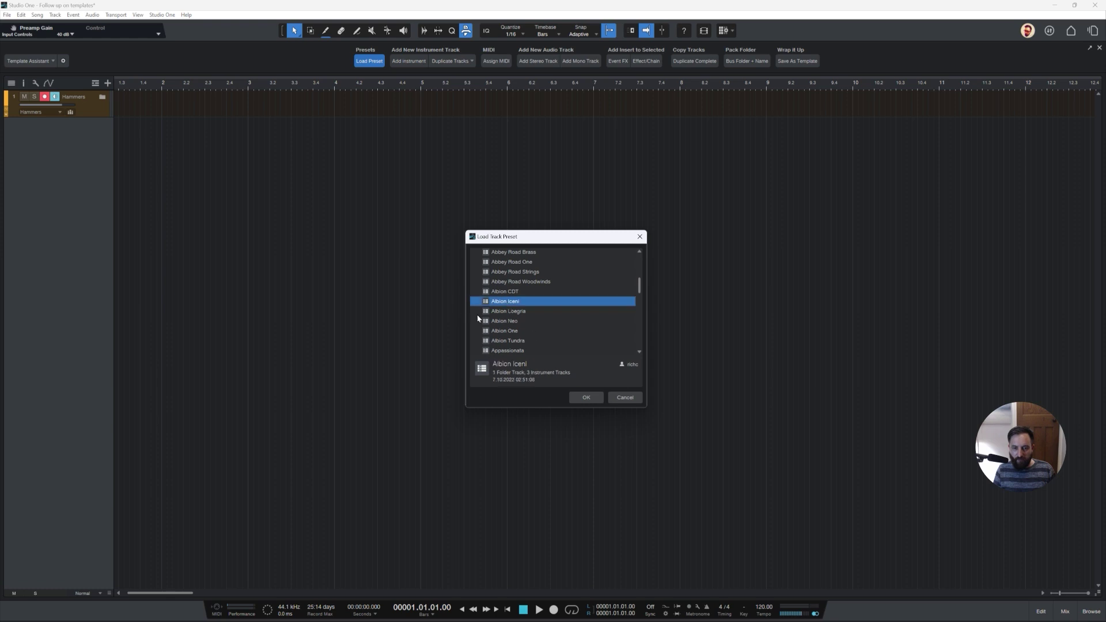
left_click(586, 397)
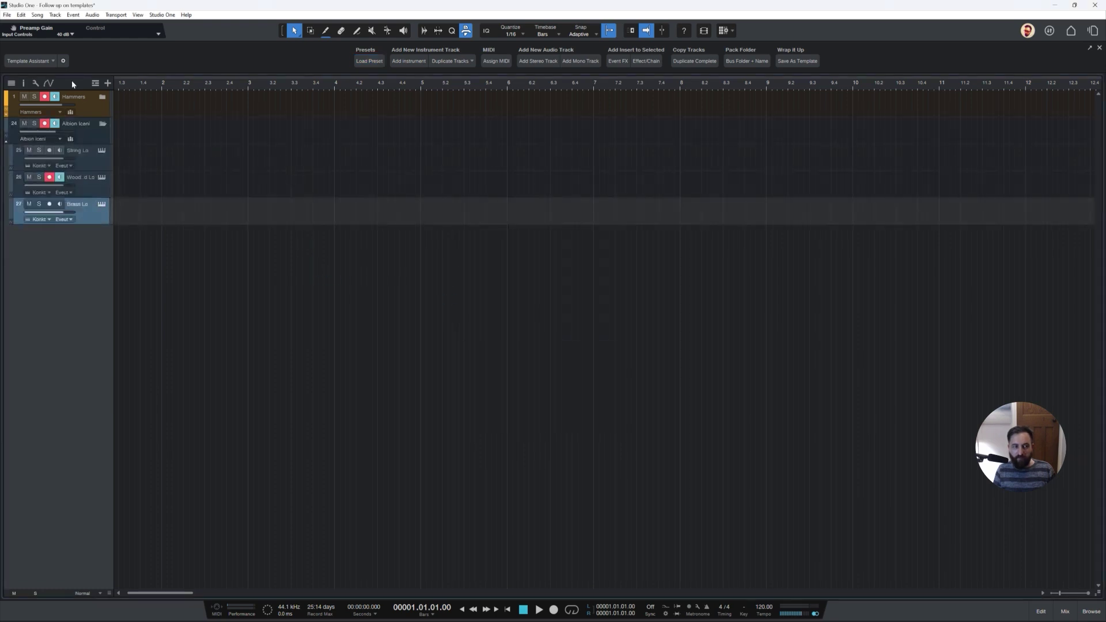
Collapse the Albion Iceni folder track and disarm it for recording.
left_click(88, 162)
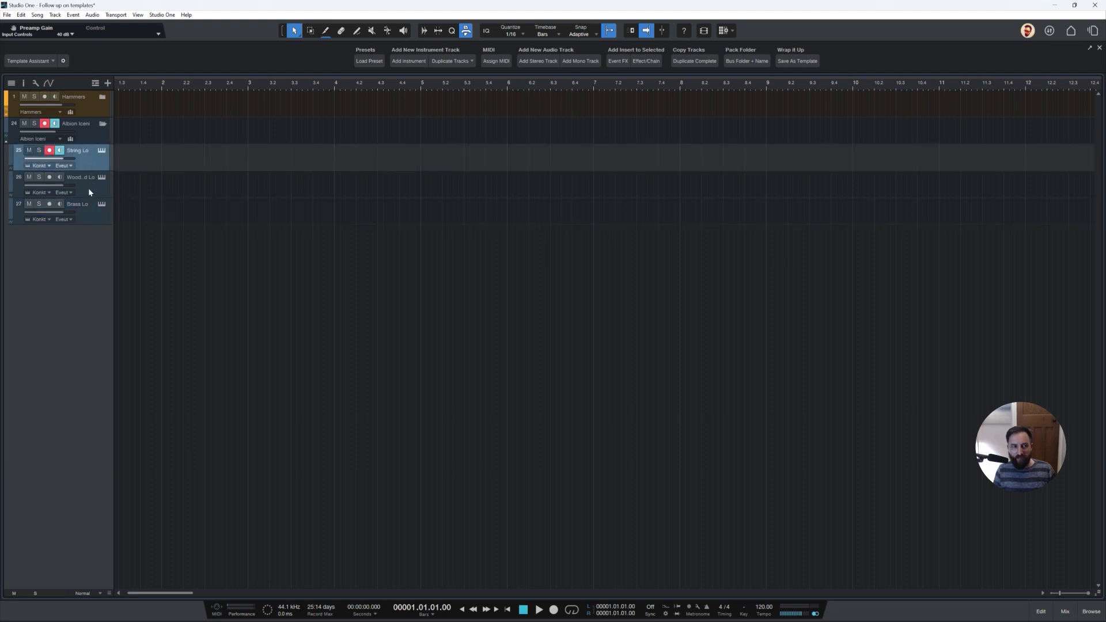
left_click(79, 216)
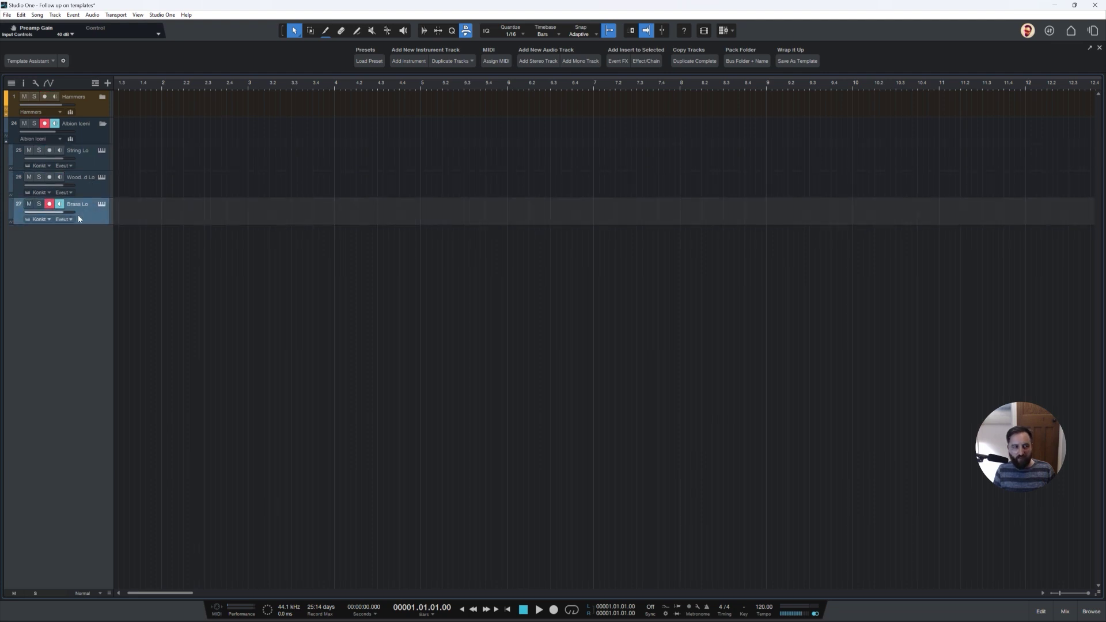
left_click(102, 124)
left_click(45, 124)
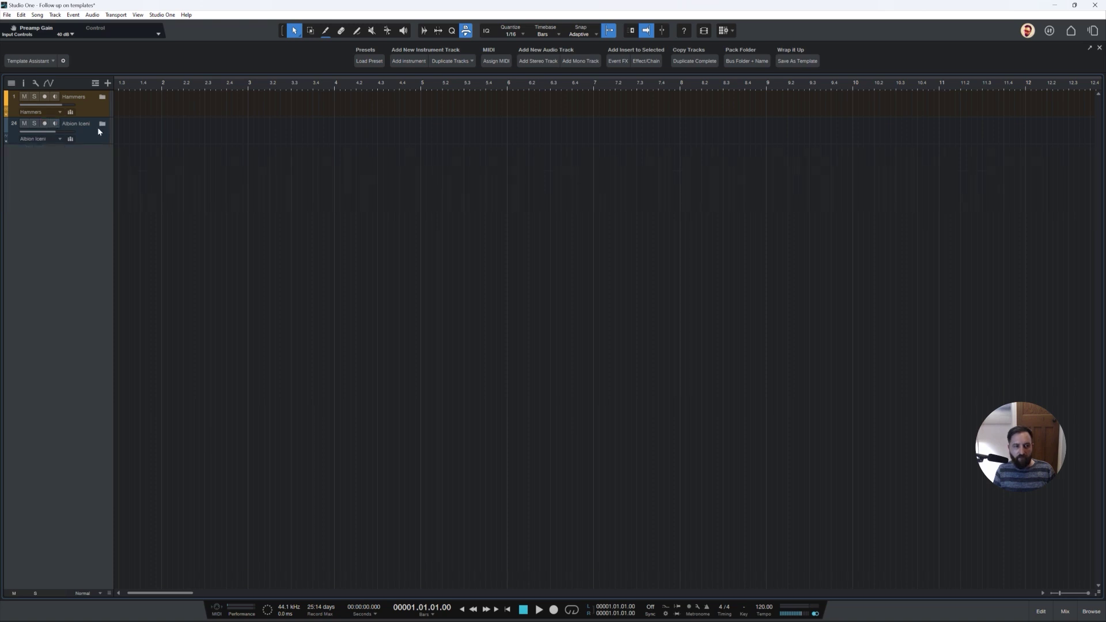
Load the First Chair Spiccato track preset from the Strezov folder, leaving its folder track disarmed and collapsed.
left_click(369, 61)
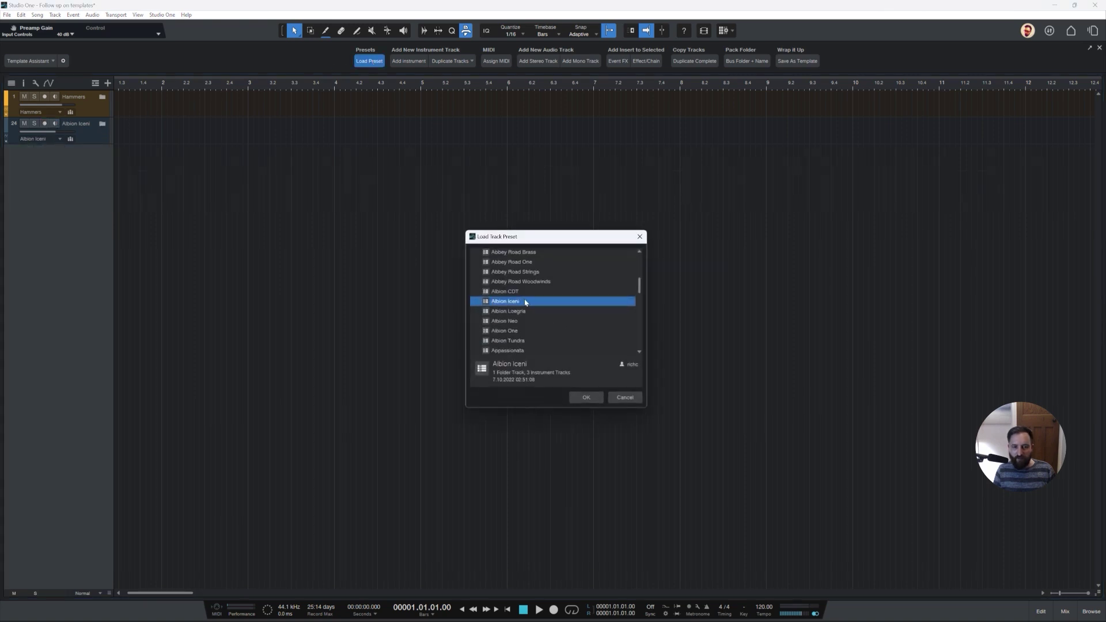
scroll(525, 301, "up", 2)
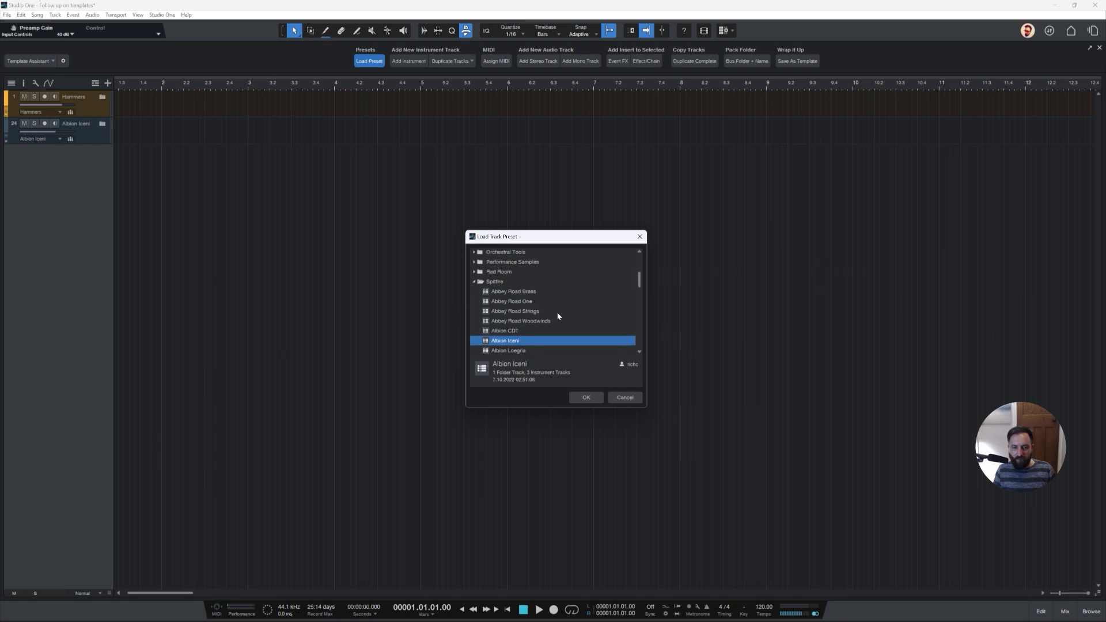
scroll(554, 311, "down", 2)
scroll(552, 310, "up", 4)
double_click(509, 300)
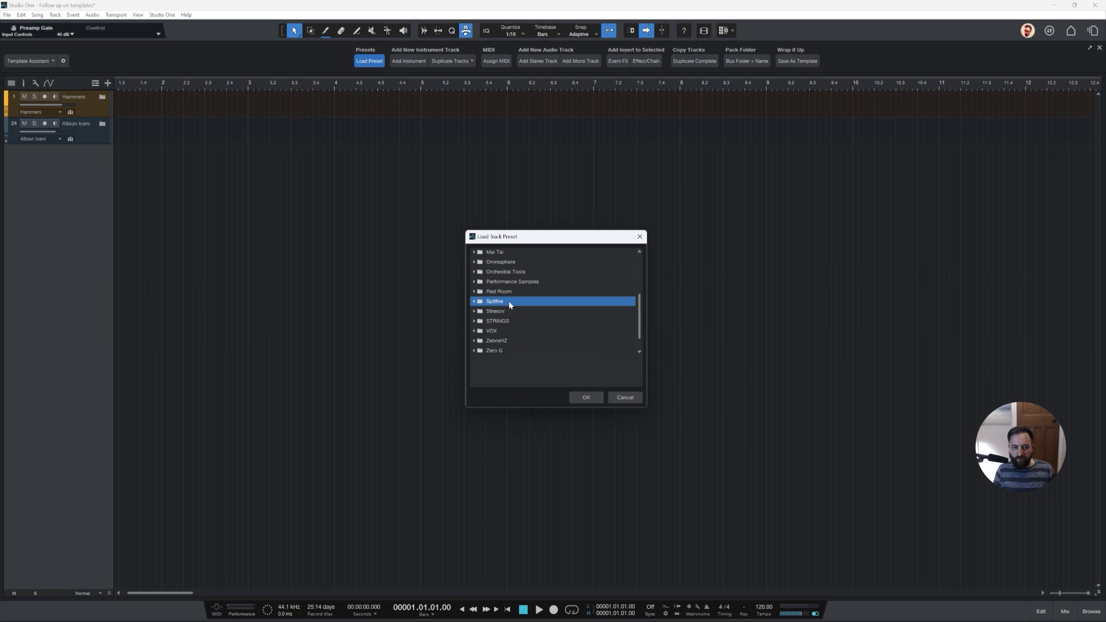
double_click(533, 310)
scroll(546, 307, "down", 2)
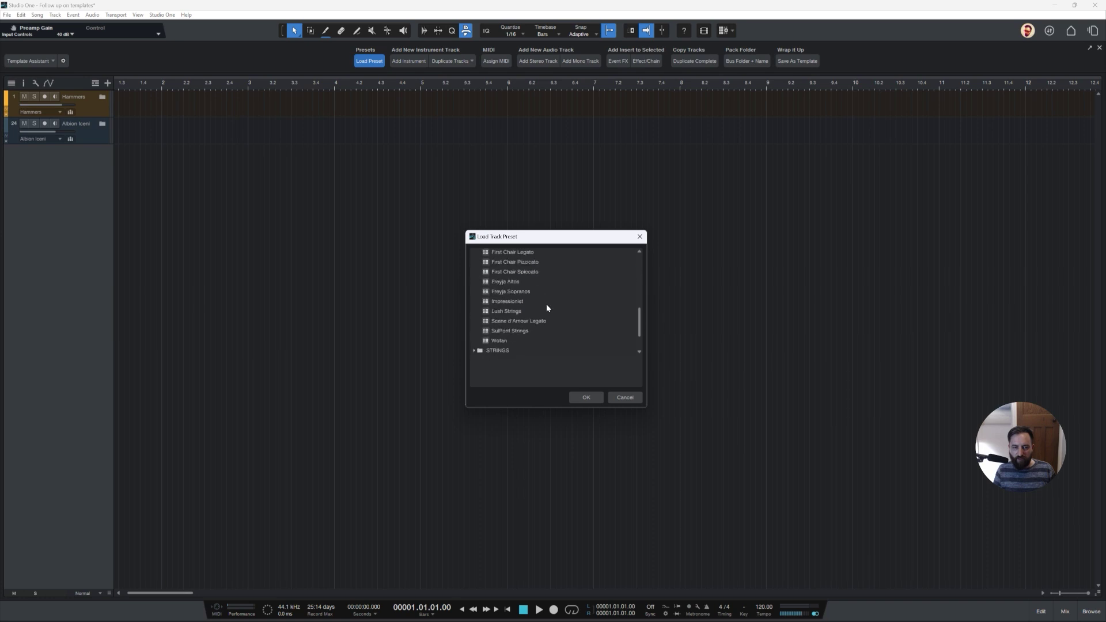
scroll(547, 308, "down", 1)
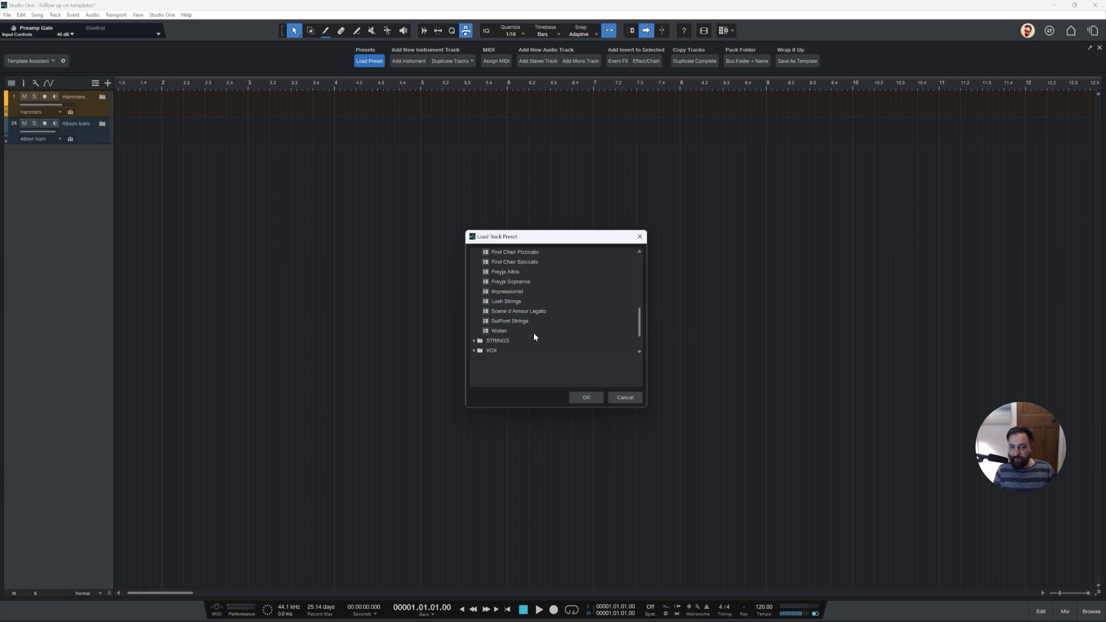
scroll(533, 333, "up", 1)
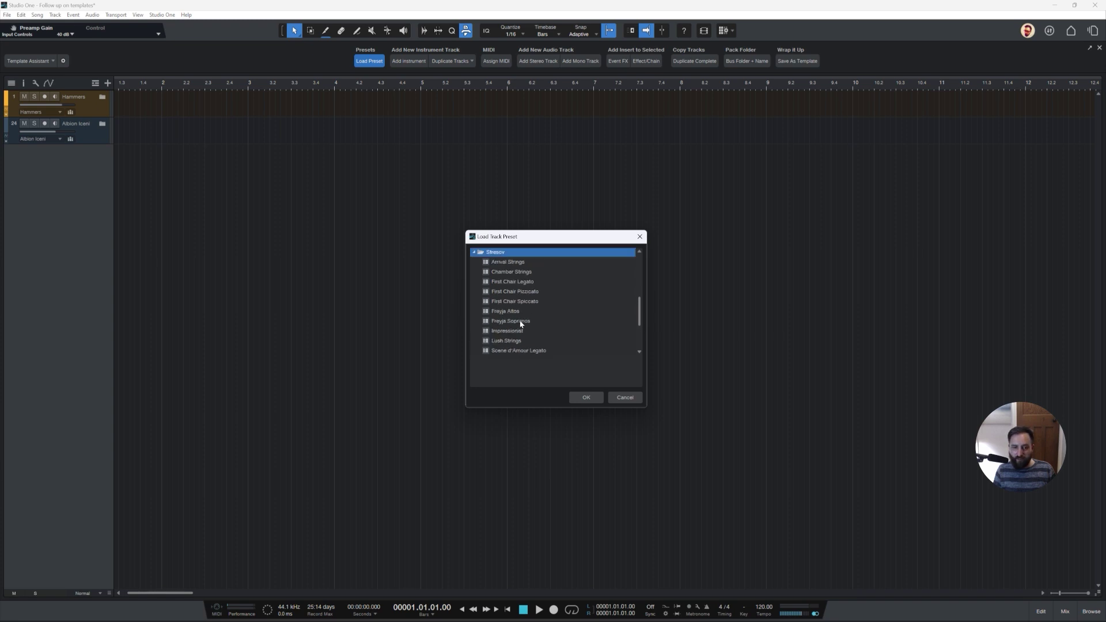
left_click(513, 302)
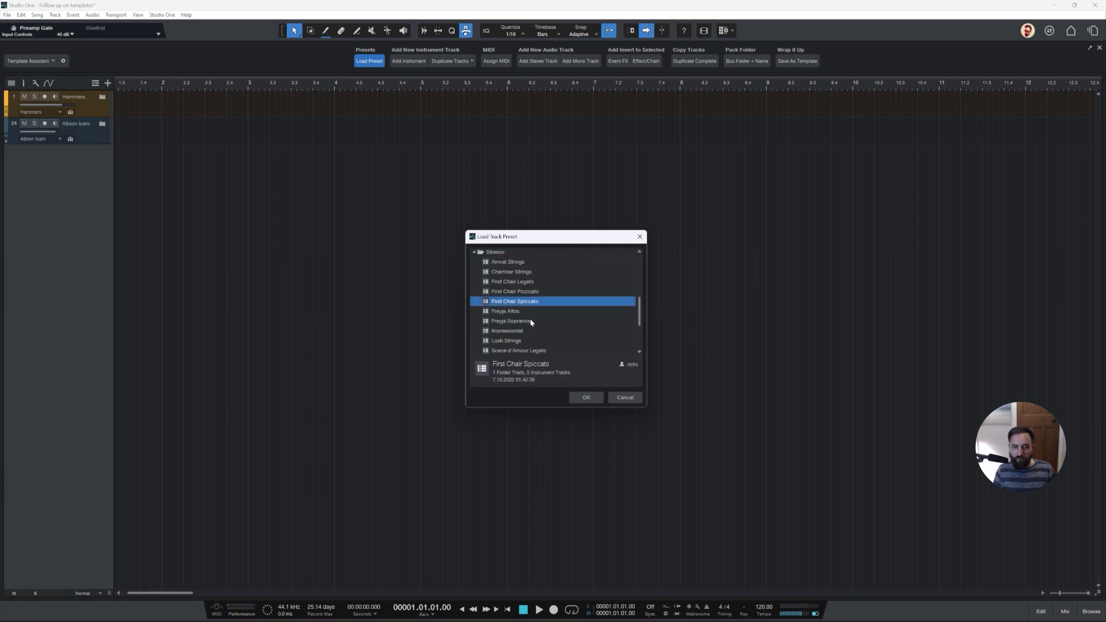
left_click(583, 397)
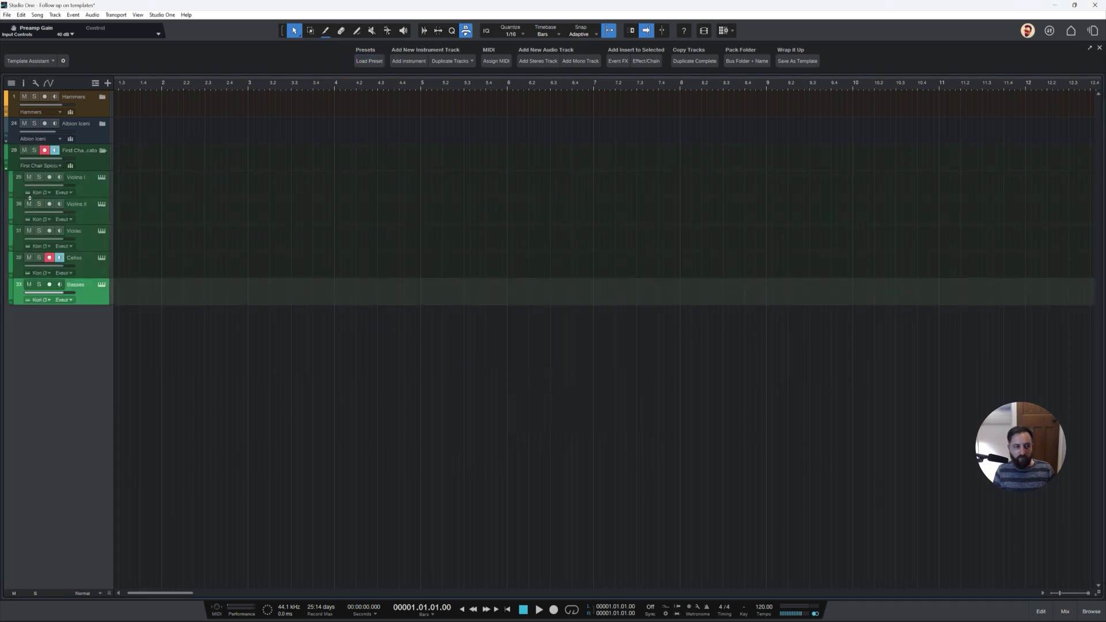
left_click(44, 151)
left_click(102, 150)
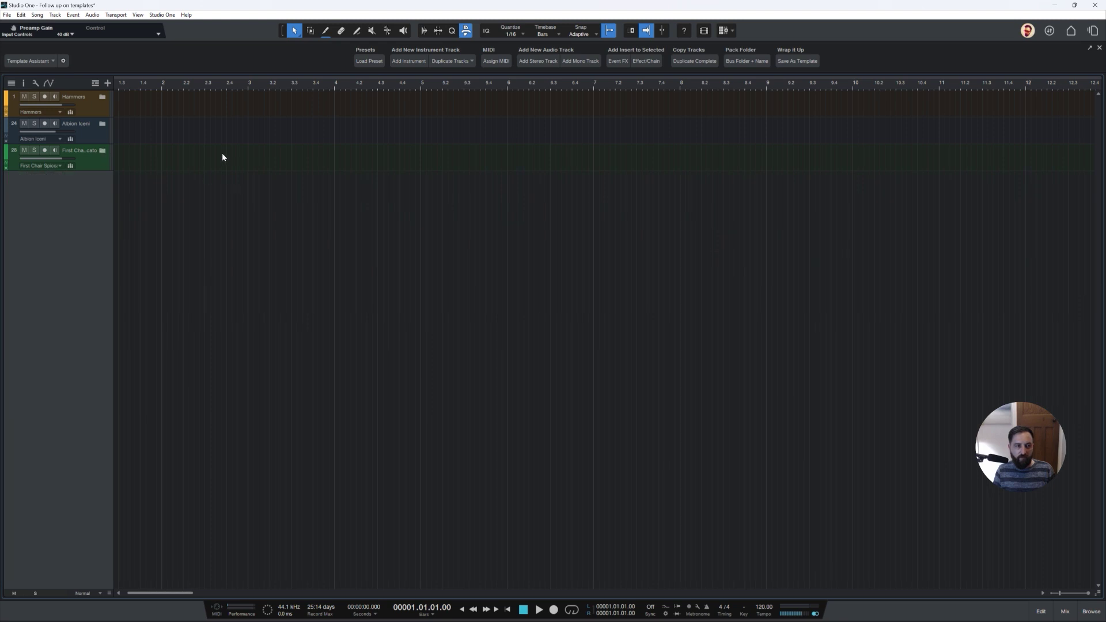
Load the Metropolis Ark 1 track preset from the Orchestral Tools folder and collapse its folder track.
left_click(369, 60)
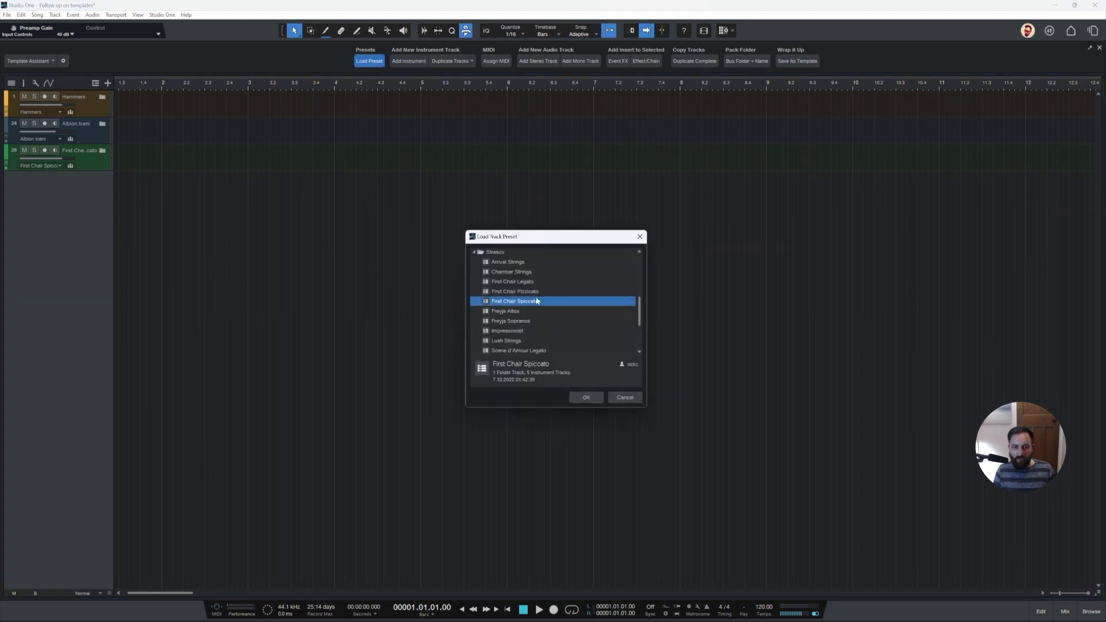
scroll(504, 291, "up", 1)
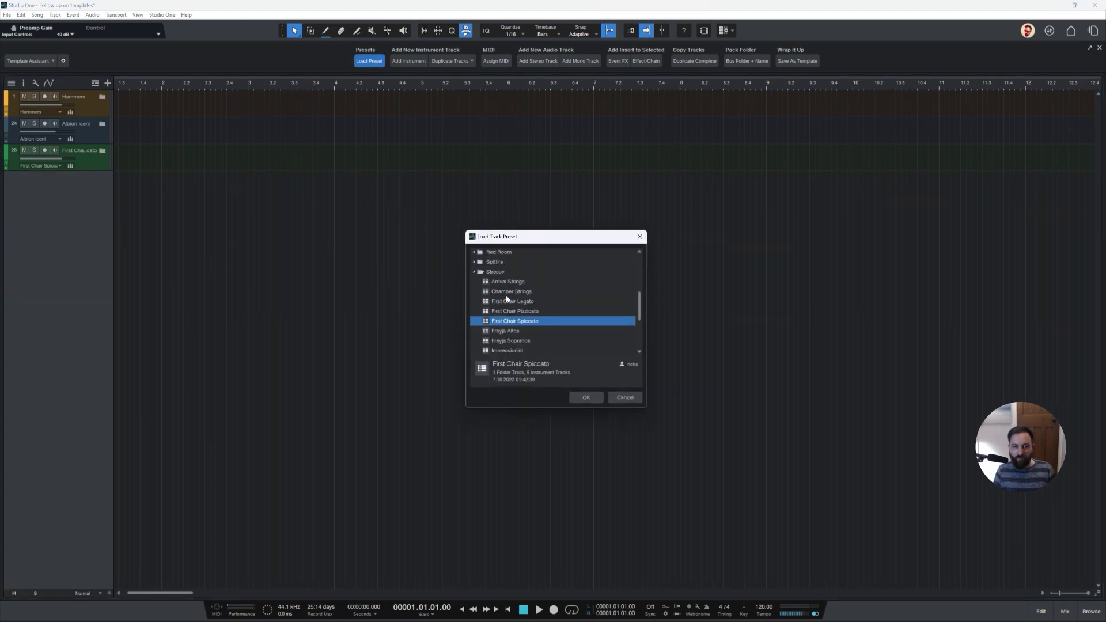
double_click(498, 282)
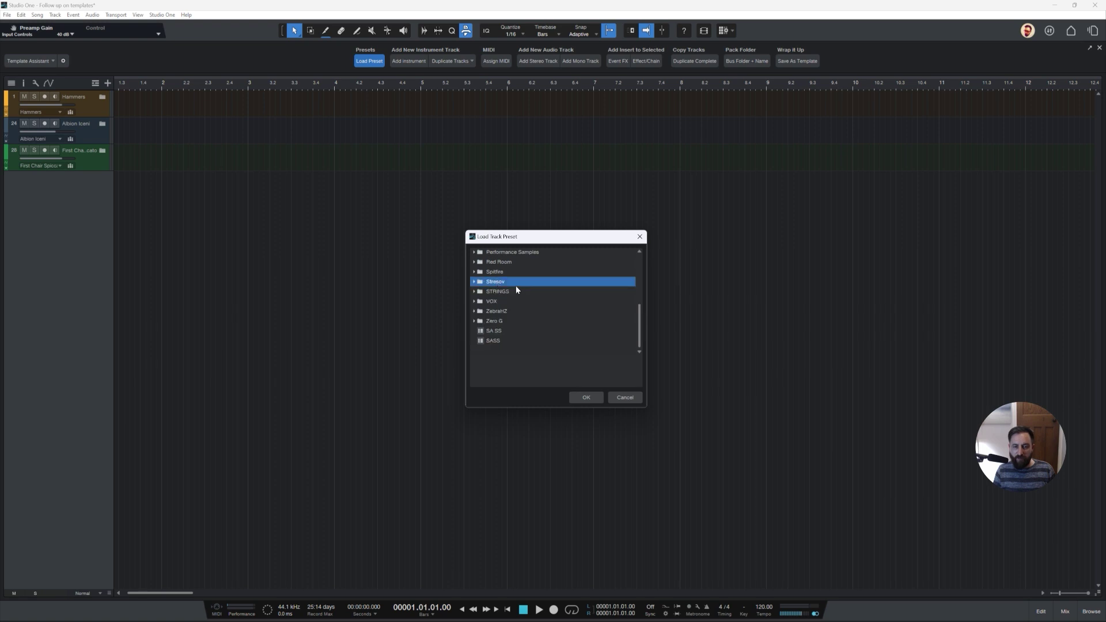
double_click(509, 302)
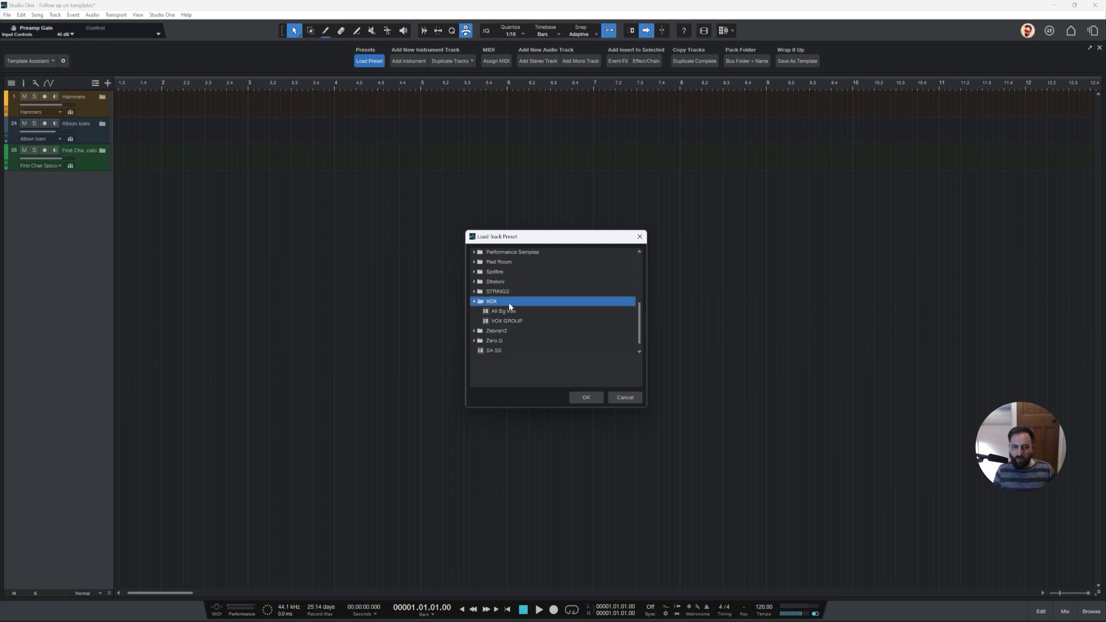
double_click(524, 303)
scroll(521, 291, "up", 3)
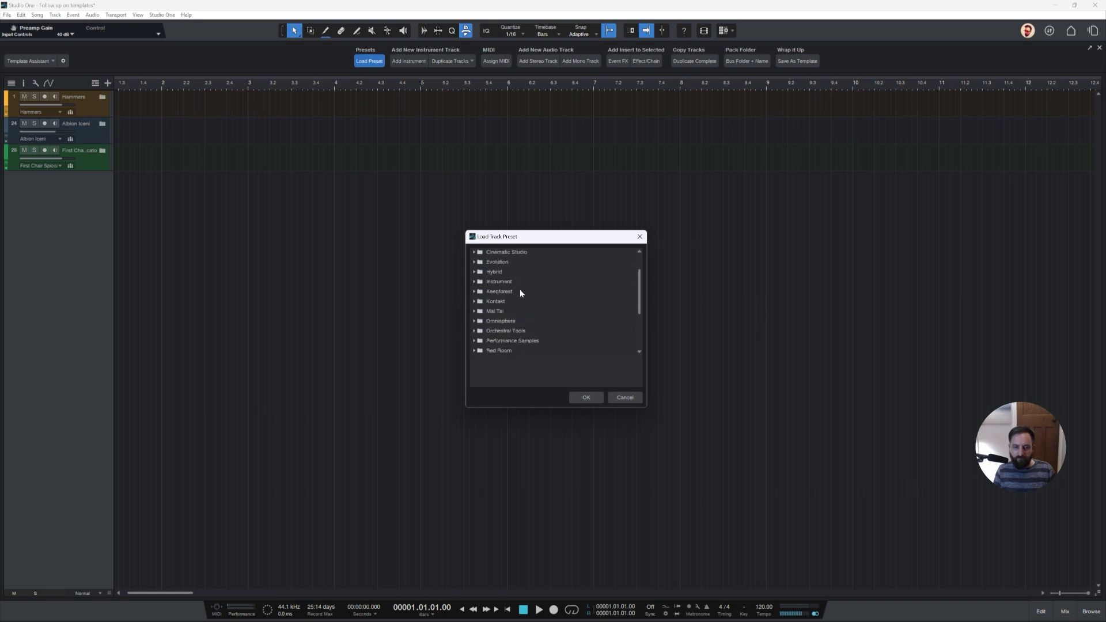
scroll(525, 304, "down", 1)
double_click(524, 303)
scroll(530, 306, "down", 1)
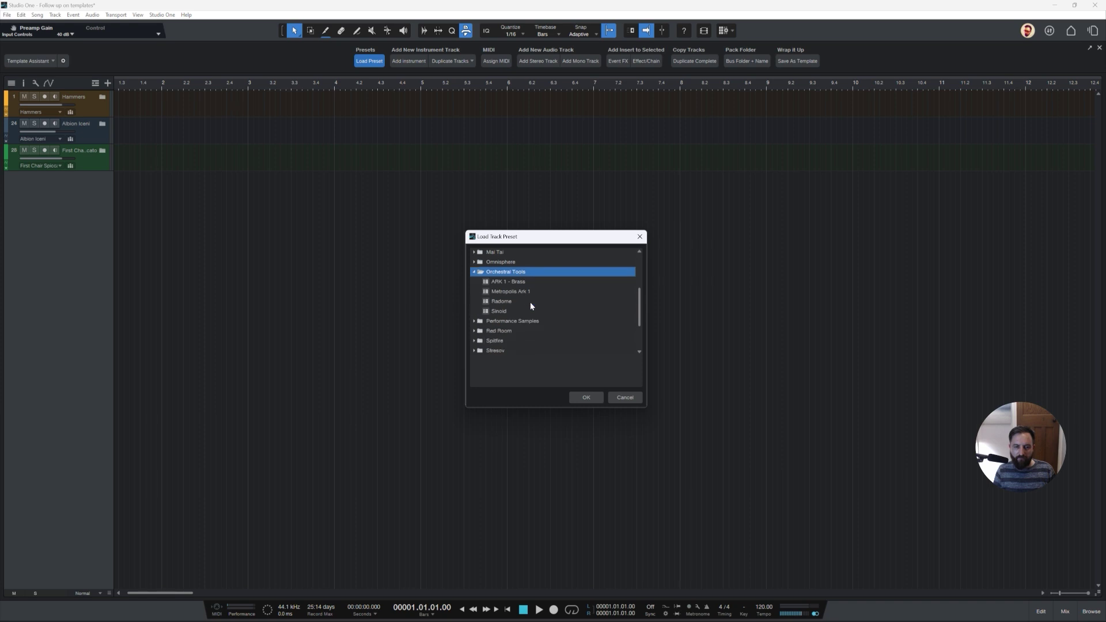
left_click(522, 291)
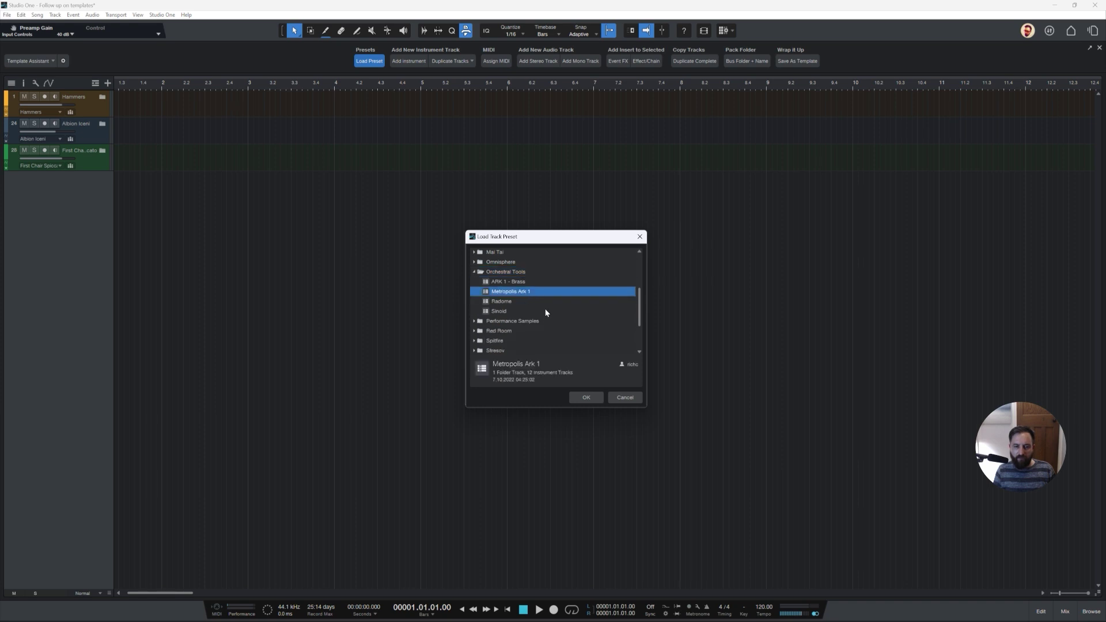
left_click(594, 397)
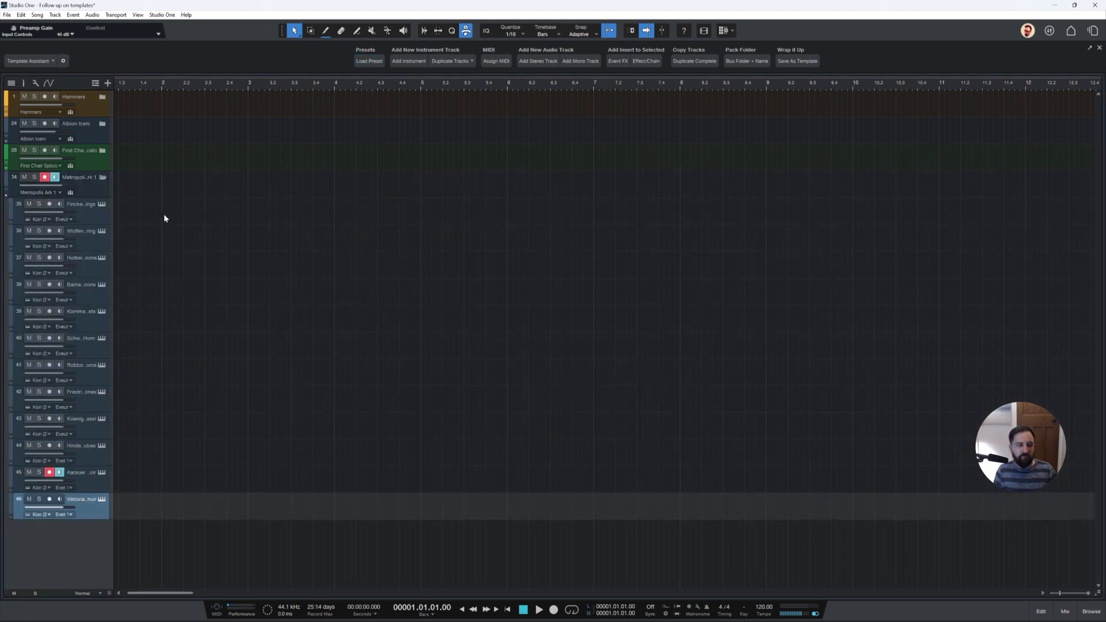
left_click(106, 181)
left_click(105, 178)
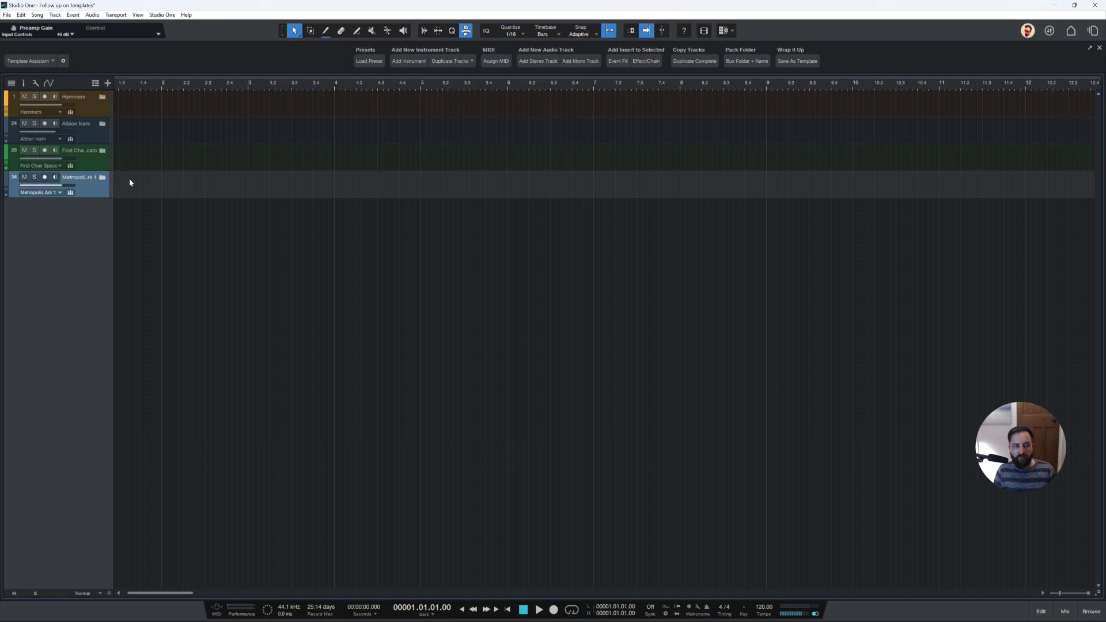
Load the AS STRINGS track preset from the STRINGS folder.
left_click(371, 62)
double_click(510, 273)
double_click(530, 302)
scroll(555, 313, "down", 2)
scroll(558, 314, "up", 1)
double_click(521, 263)
left_click(503, 291)
left_click(518, 301)
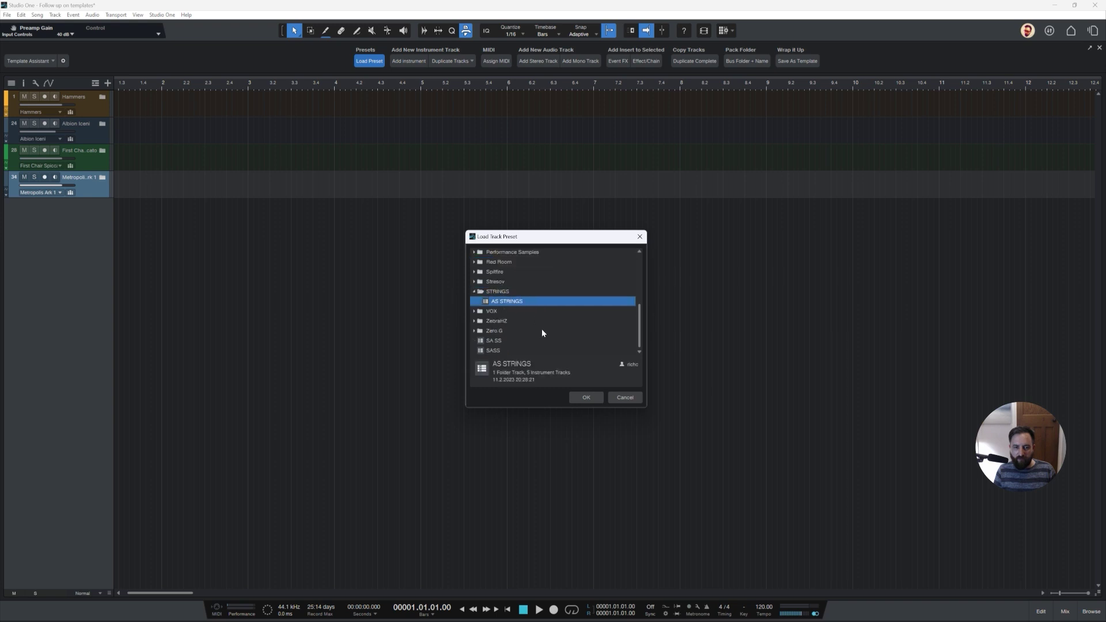
left_click(585, 397)
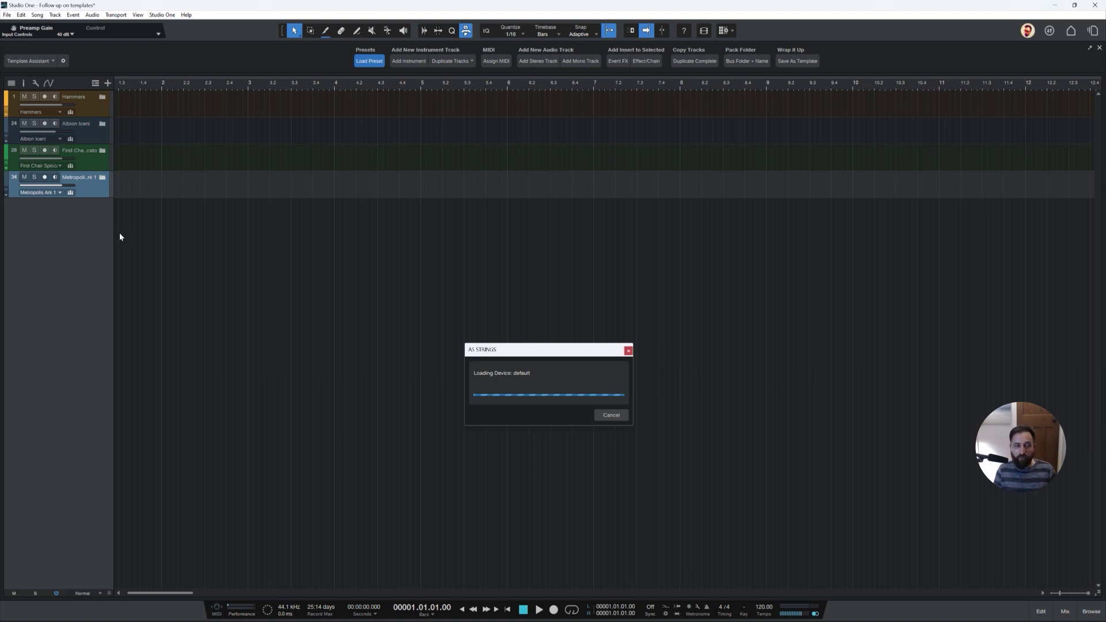
Expand the Metropolis Ark 1, First Chair Spiccato, Albion Iceni and Hammers folder tracks and review the full list of instrument tracks.
left_click(104, 178)
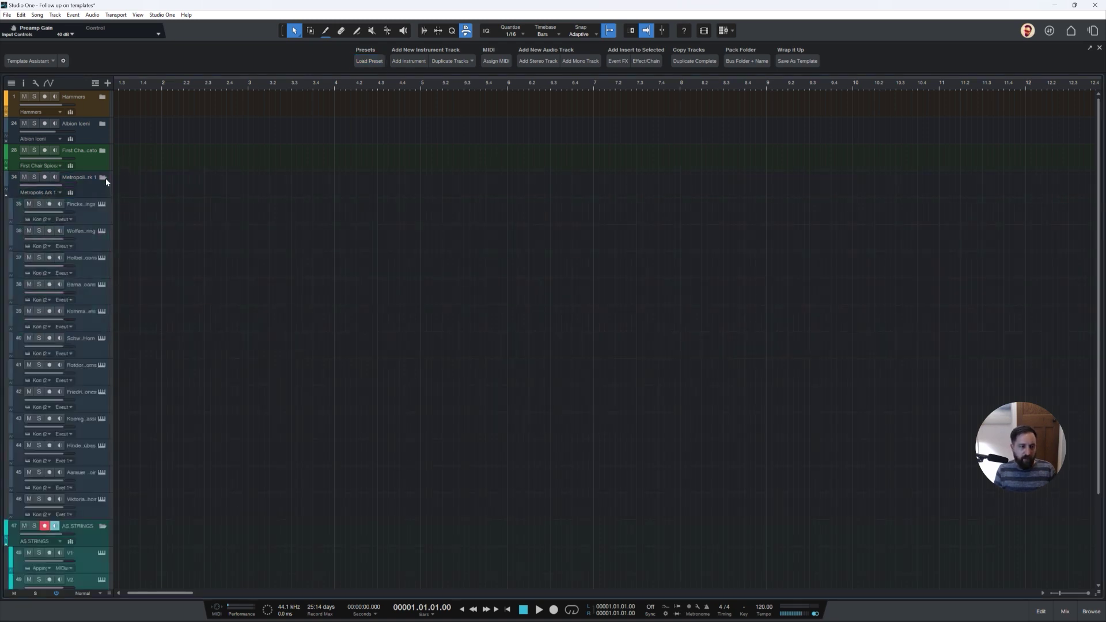
left_click(102, 151)
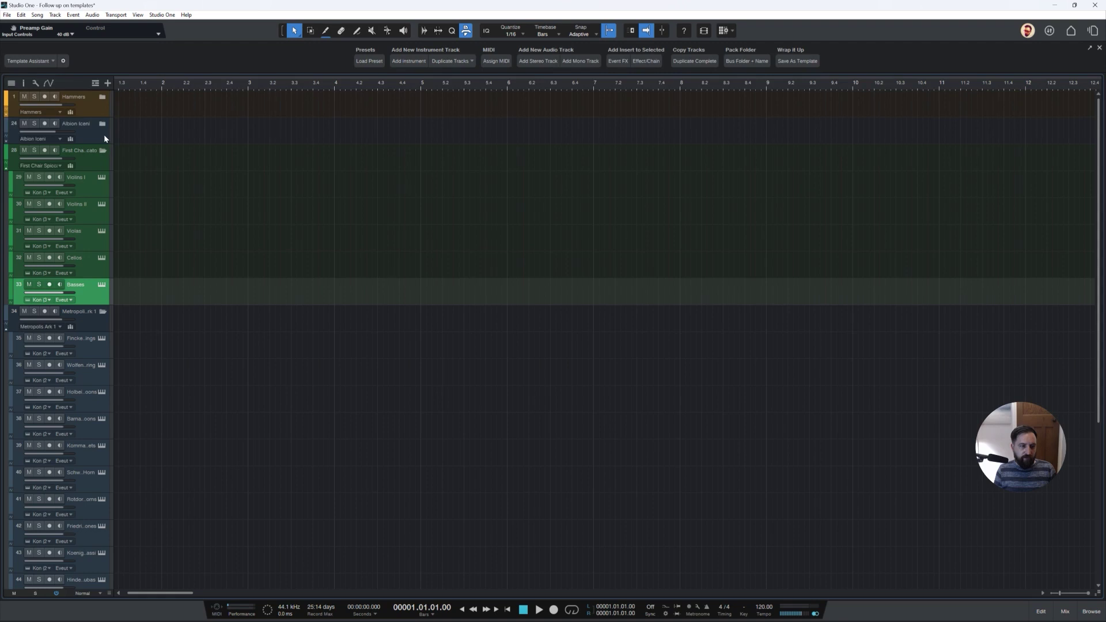
left_click(102, 124)
left_click(104, 98)
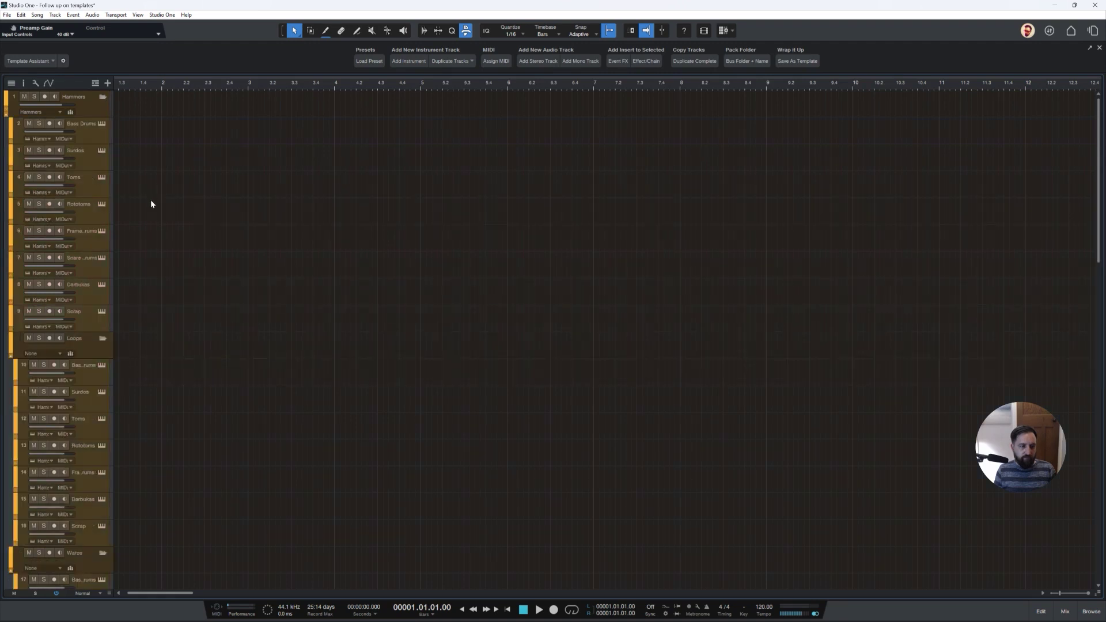
scroll(161, 222, "down", 10)
scroll(168, 246, "down", 8)
scroll(178, 251, "up", 15)
scroll(178, 251, "up", 3)
Collapse all five folder tracks, from Hammers to AS STRINGS, and disarm AS STRINGS for recording.
left_click(103, 97)
left_click(106, 125)
left_click(104, 151)
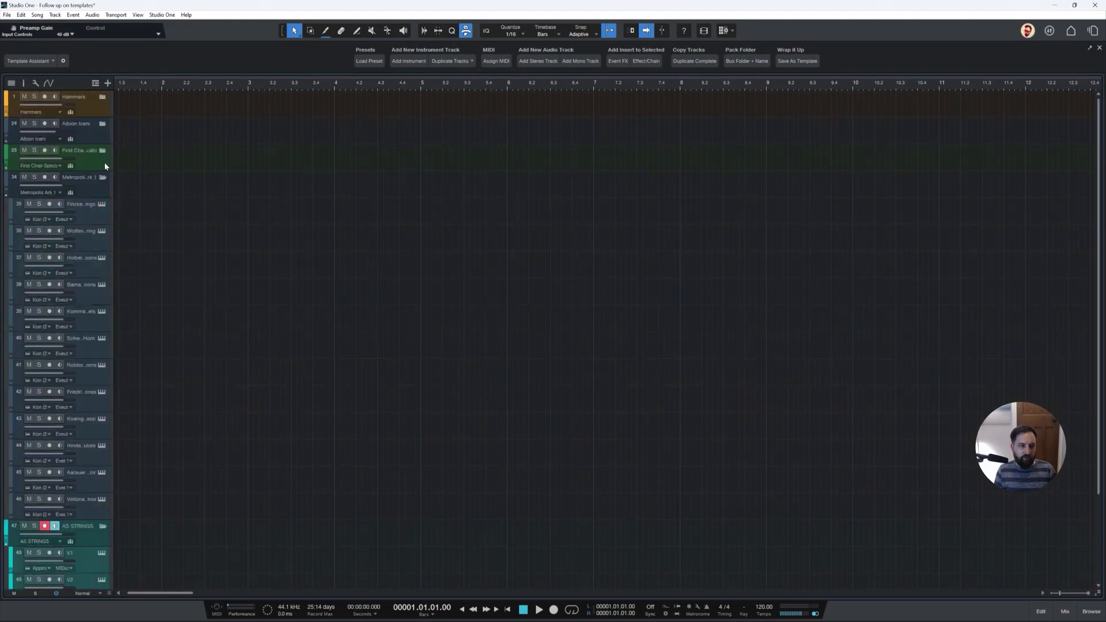
left_click(104, 177)
left_click(103, 205)
left_click(45, 204)
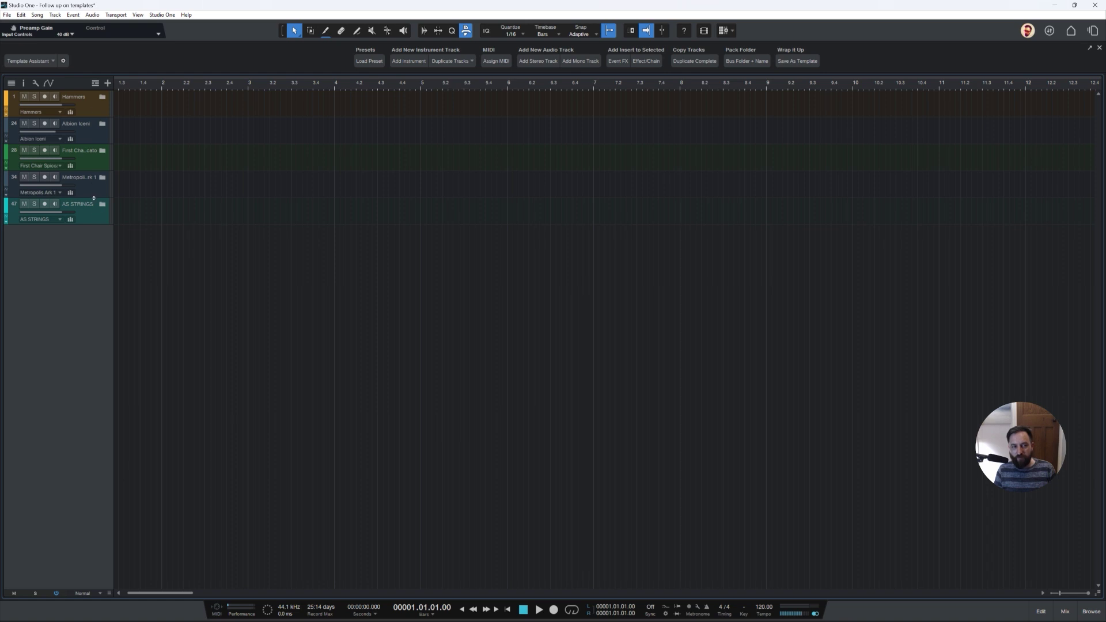
Show the mixer, expand all five folder tracks and review their channels from Hammers through to AS STRINGS.
left_click(1064, 611)
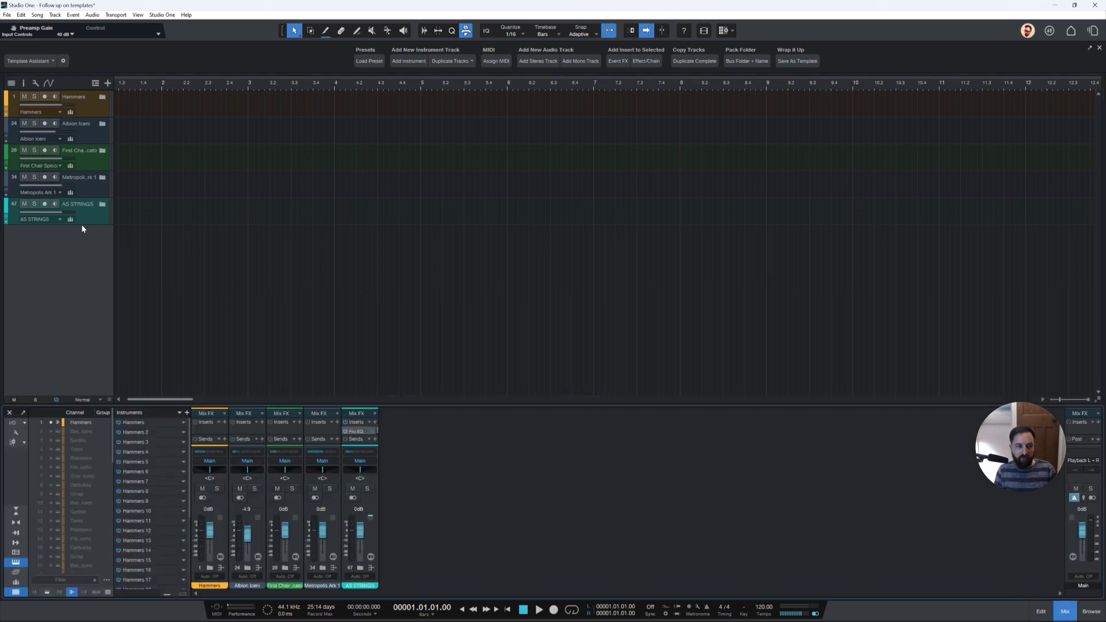
left_click(100, 205)
left_click(103, 177)
left_click(101, 149)
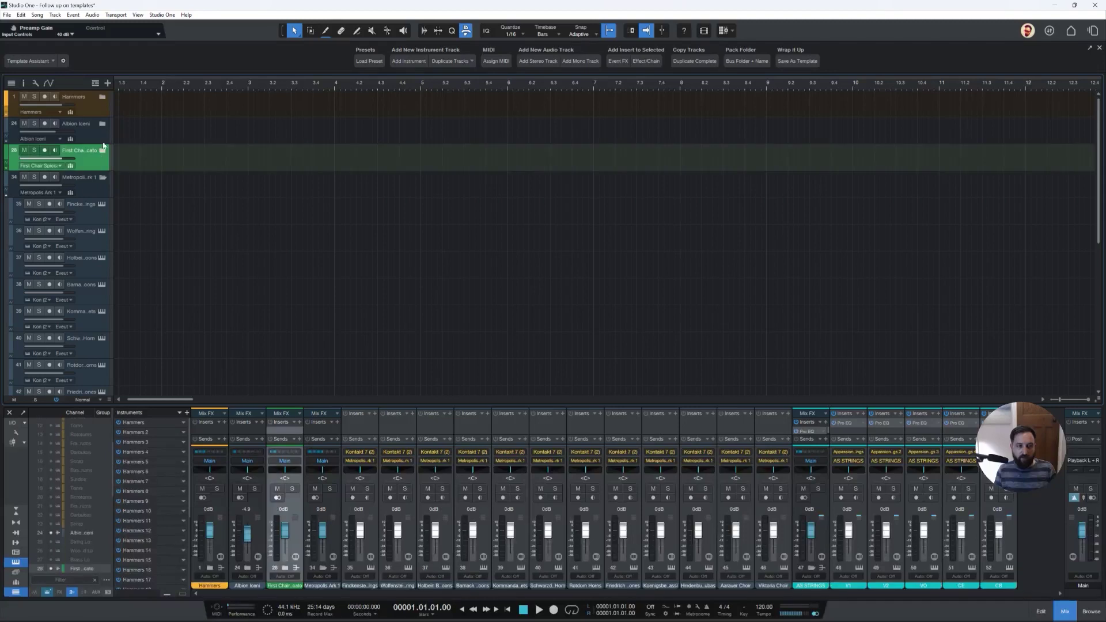
left_click(102, 149)
left_click(103, 124)
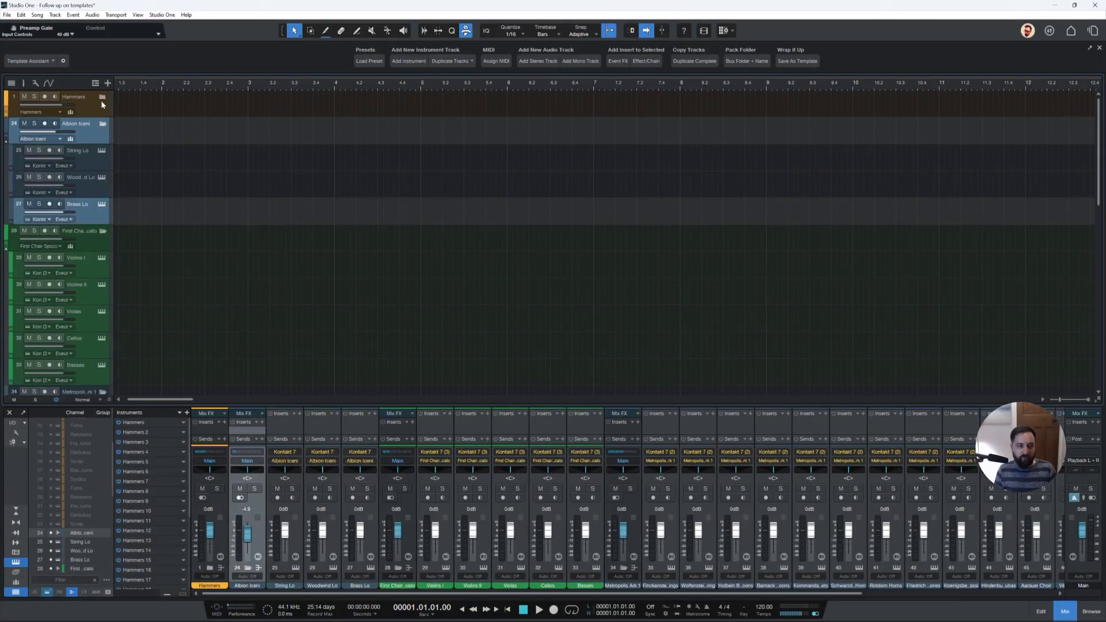
left_click(101, 97)
scroll(103, 312, "down", 1)
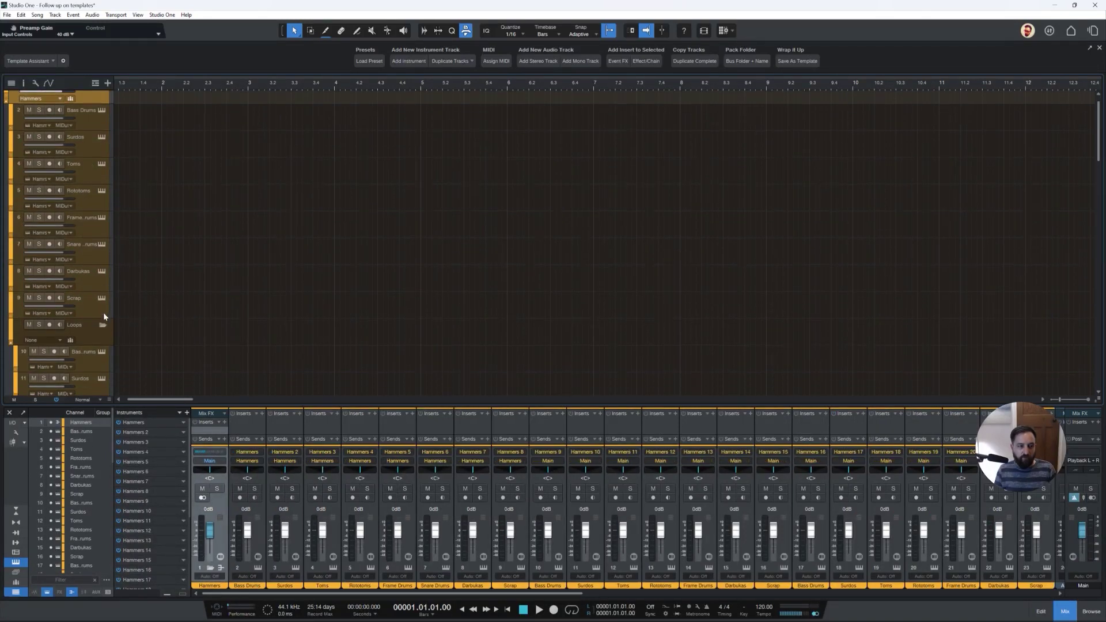
scroll(104, 297, "down", 8)
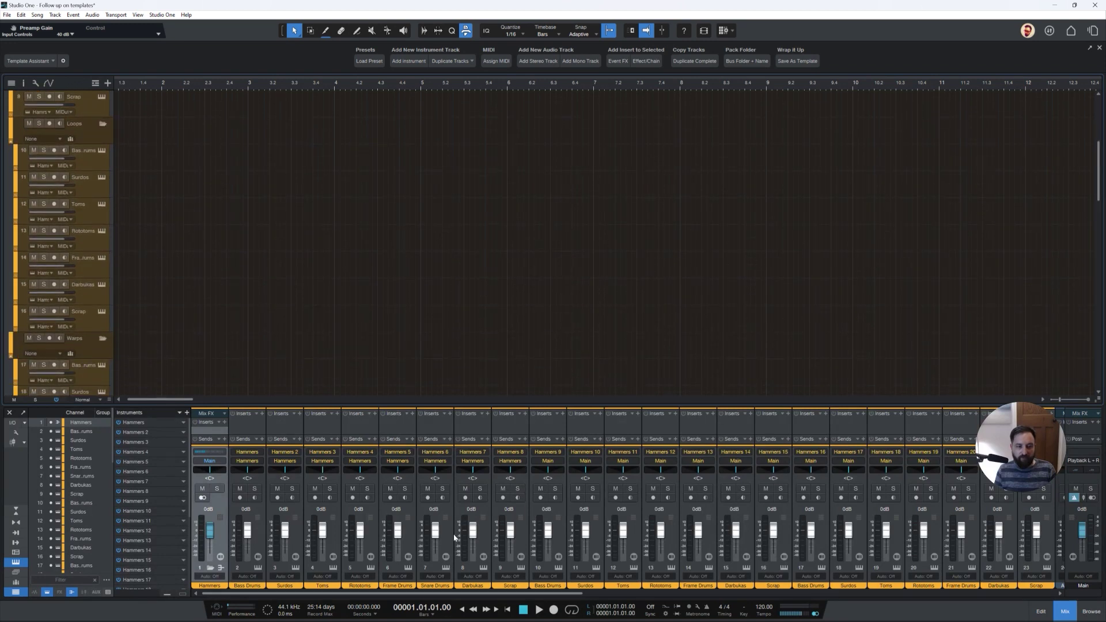
left_click_drag(503, 594, 1003, 600)
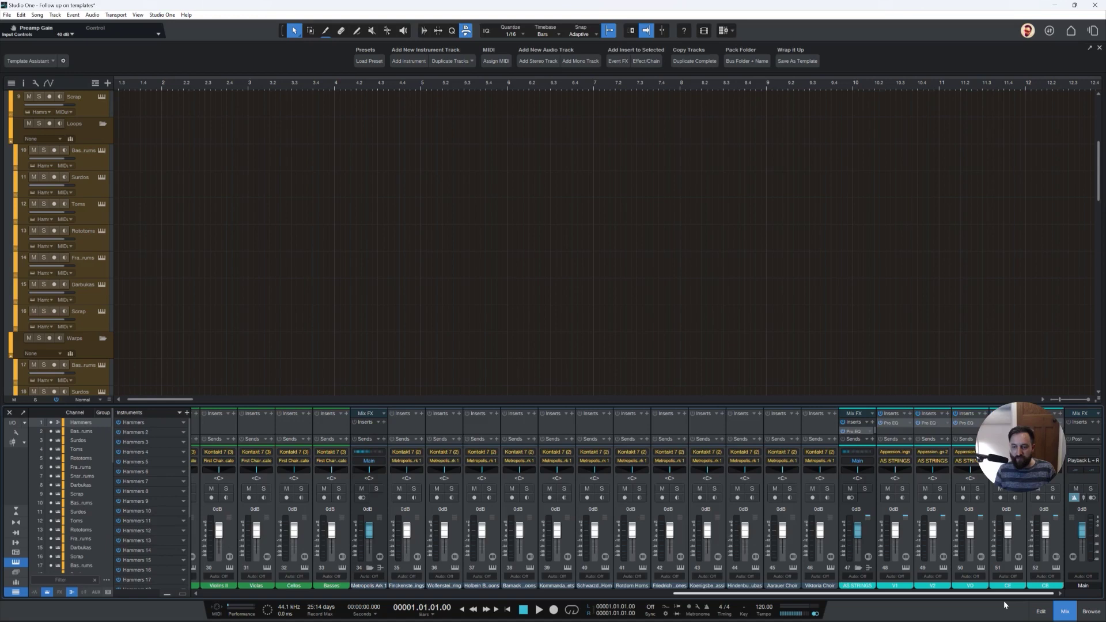
Enlarge the mixer and inspect the Pro EQ inserts on the V1 and VO channels of AS STRINGS.
left_click_drag(873, 404, 872, 344)
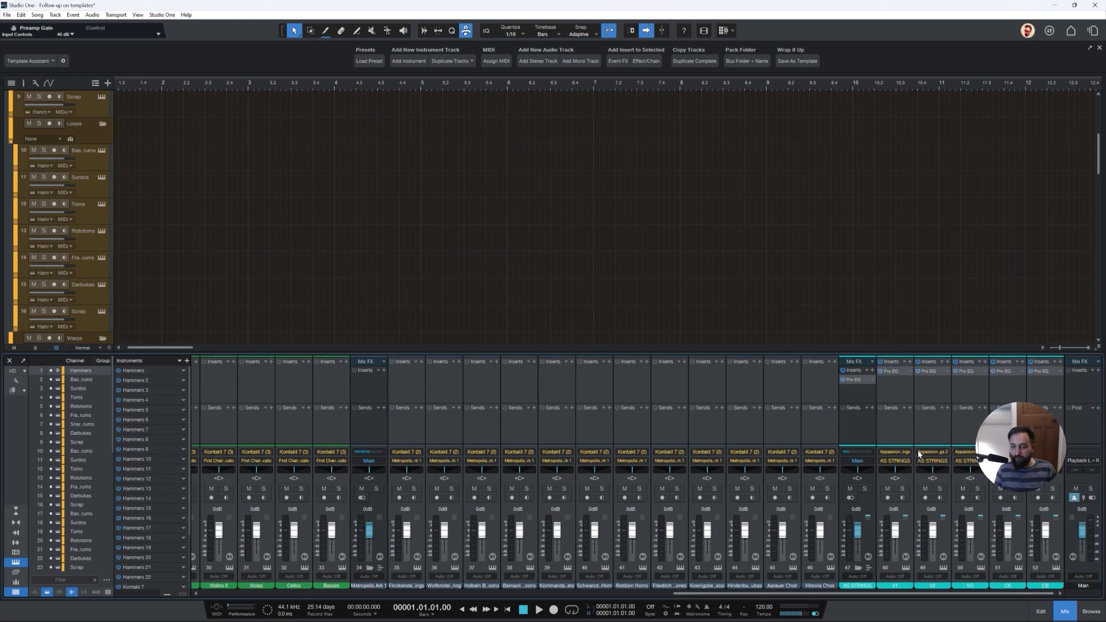
left_click(894, 371)
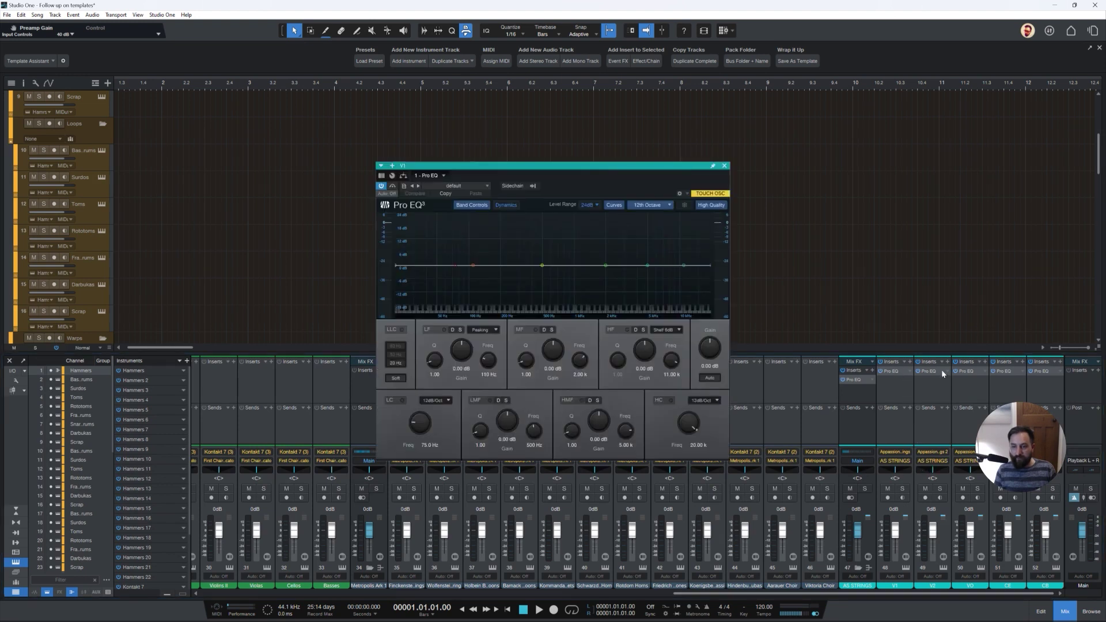
left_click(980, 372)
left_click(724, 166)
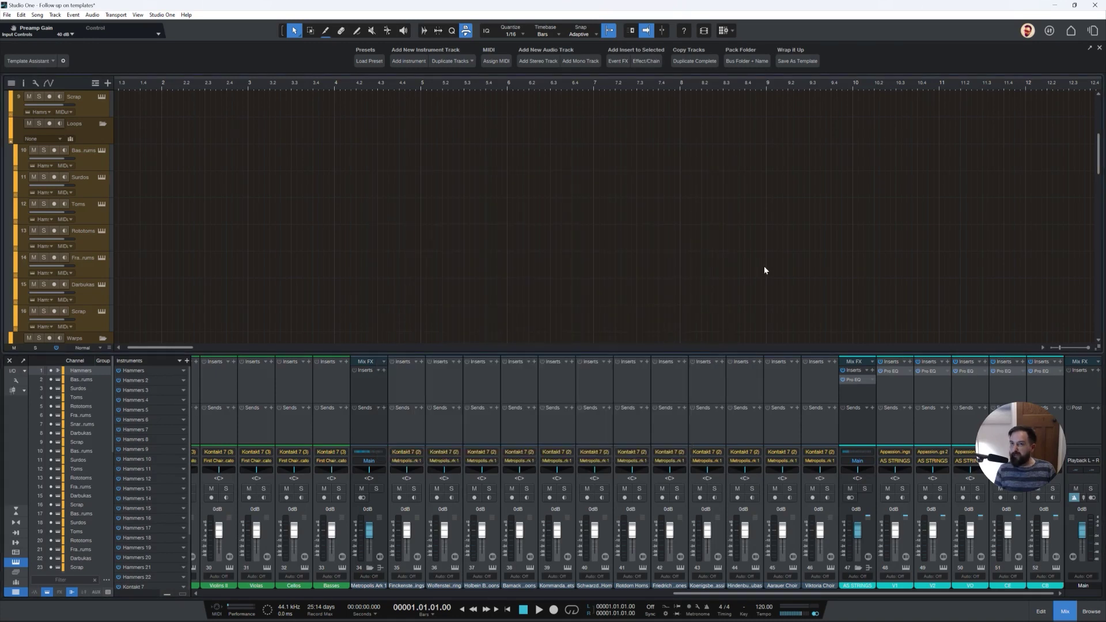
Hide the mixer and collapse the Hammers, Albion Iceni, First Chair Spiccato, Metropolis Ark 1 and AS STRINGS folder tracks.
left_click(1064, 611)
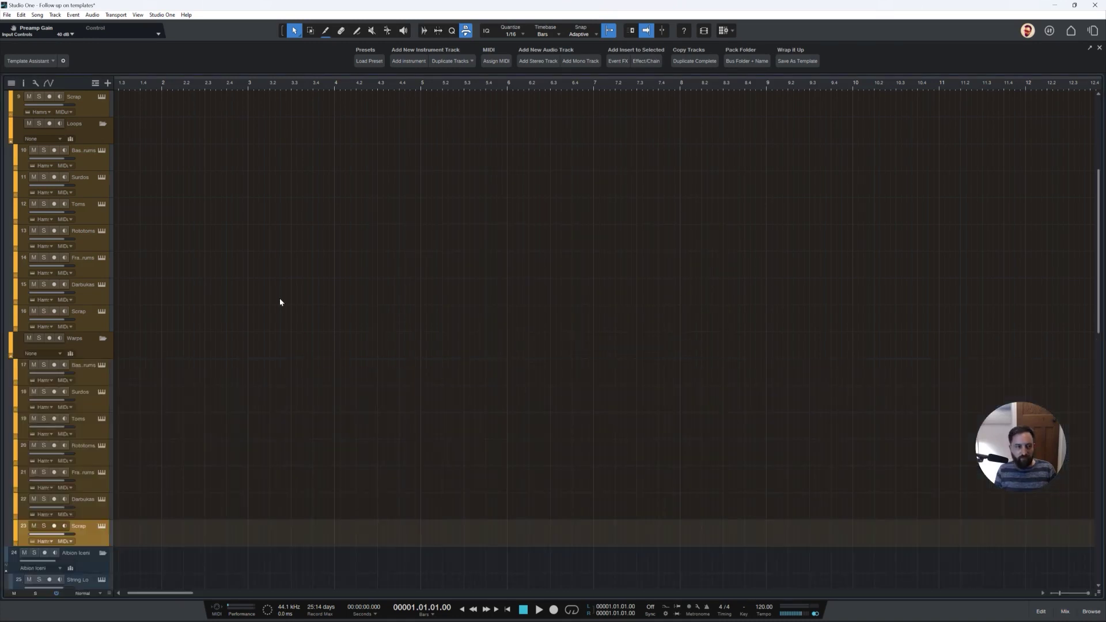
scroll(151, 193, "up", 3)
left_click(102, 99)
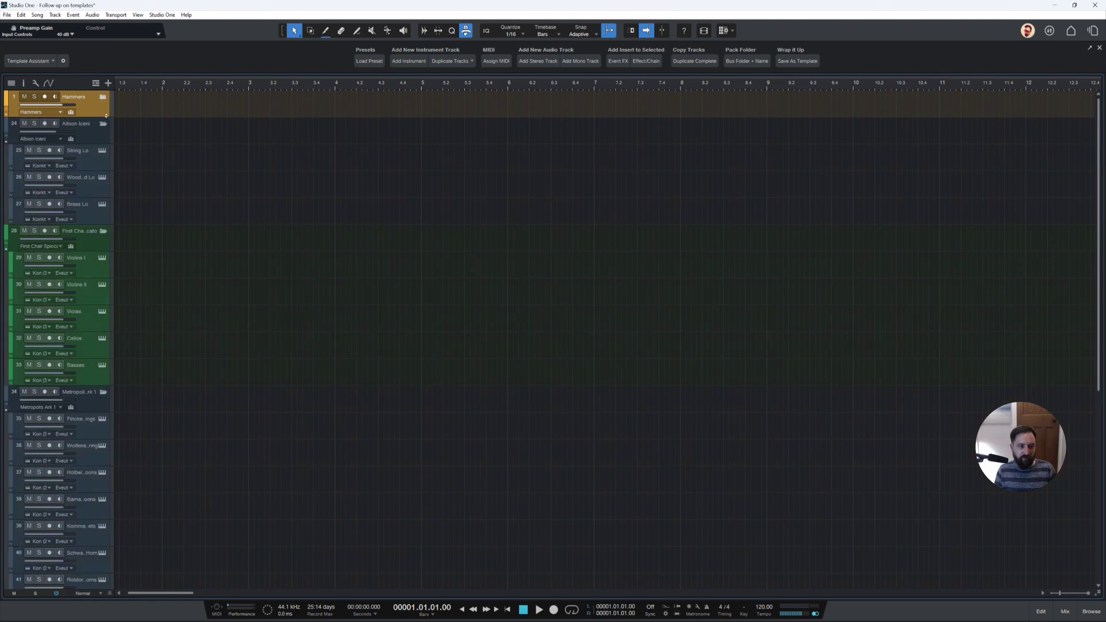
left_click(104, 124)
left_click(104, 151)
left_click(103, 177)
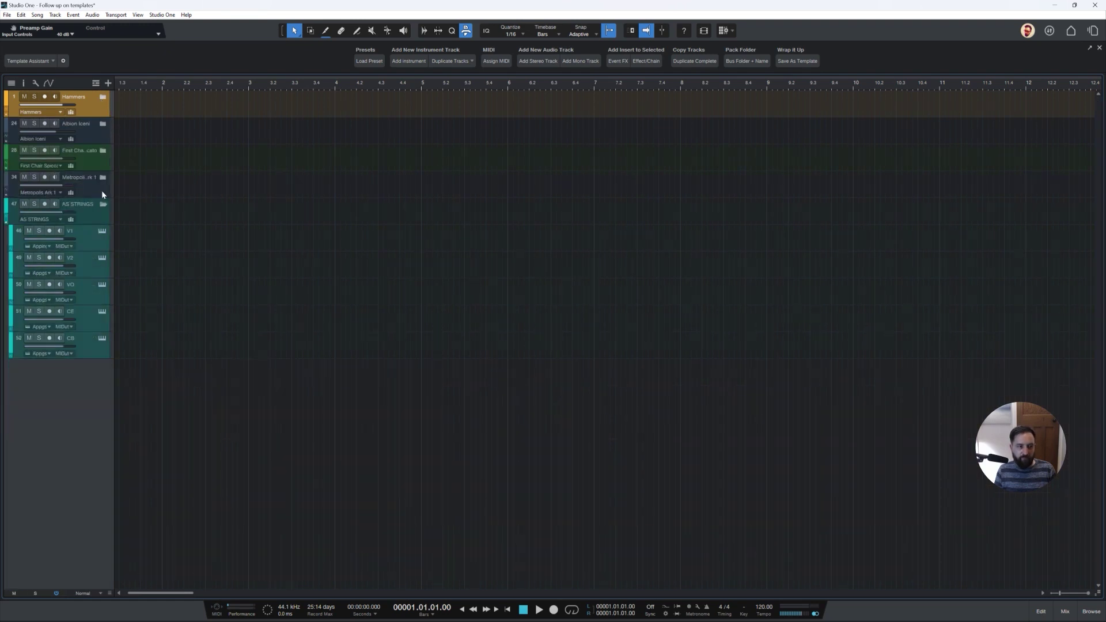
left_click(102, 204)
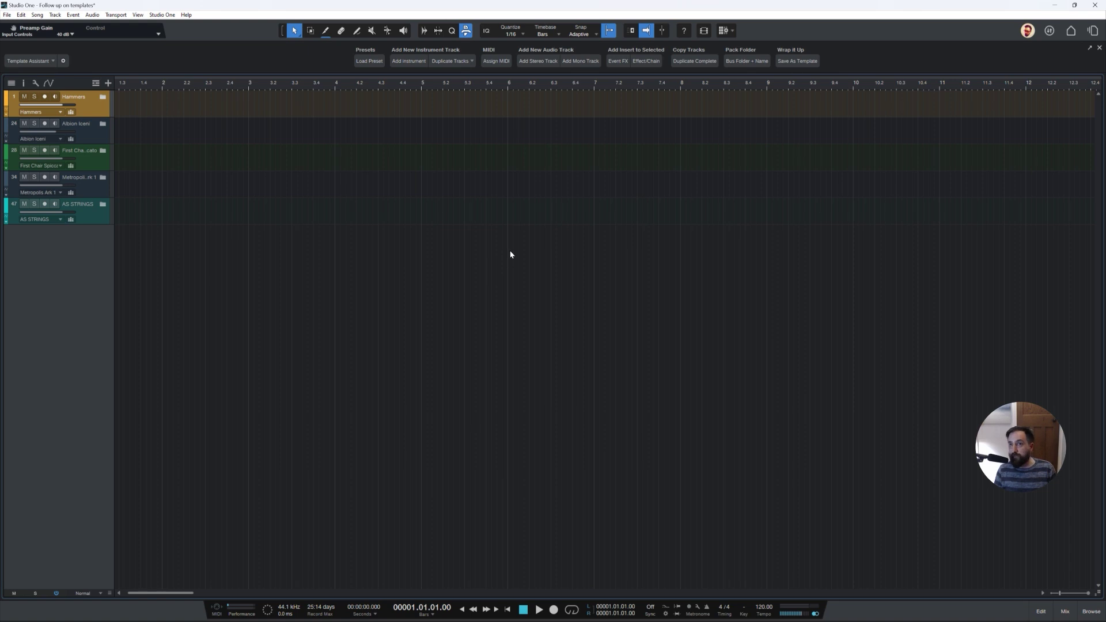
Show the file browser, look through the Studio One, Kontakt Libraries and Samples locations, and collapse the Foley folder.
left_click(1091, 611)
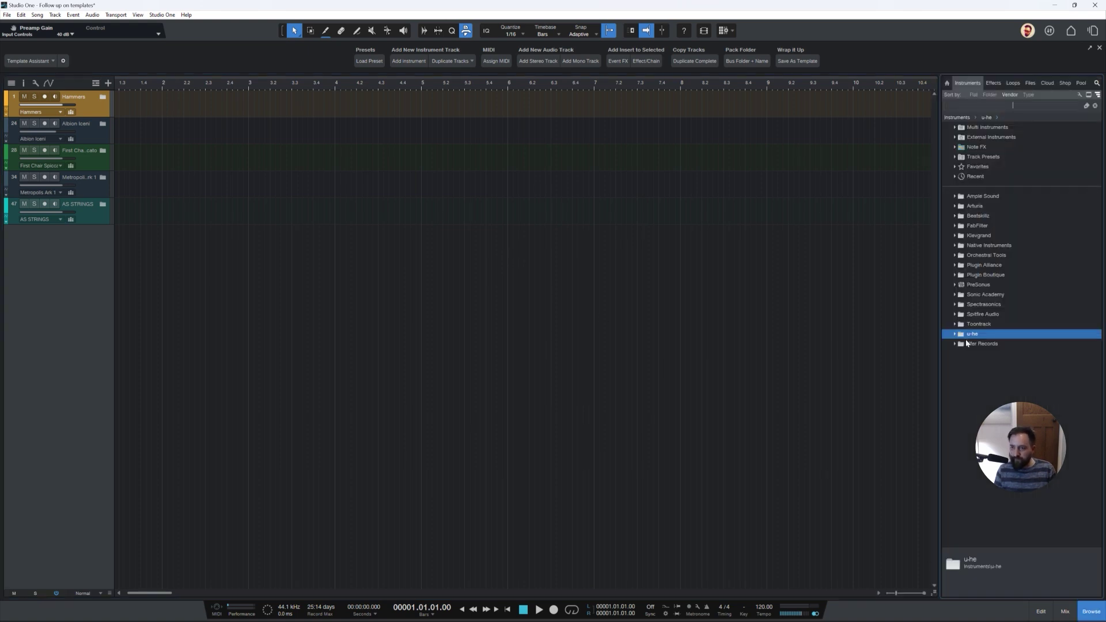
left_click(1032, 84)
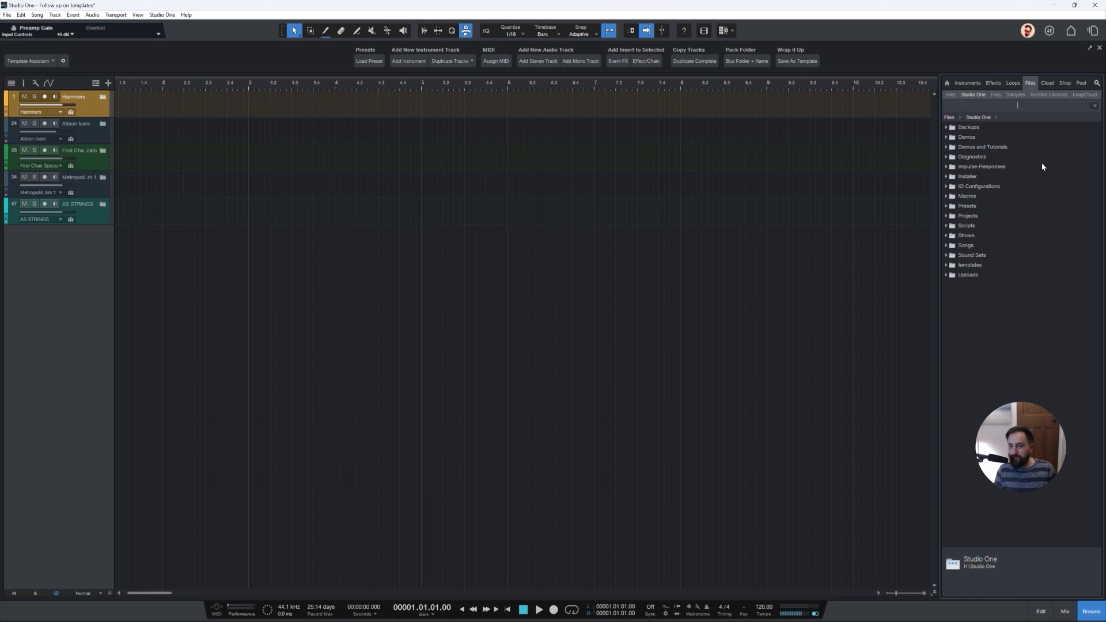
left_click(1039, 96)
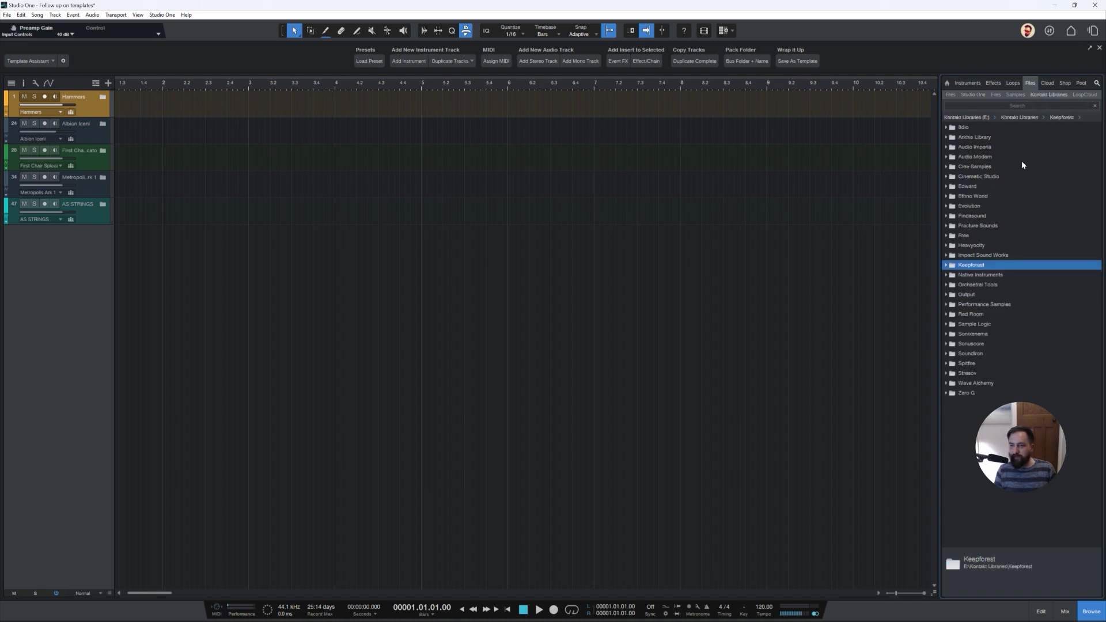
left_click(1017, 95)
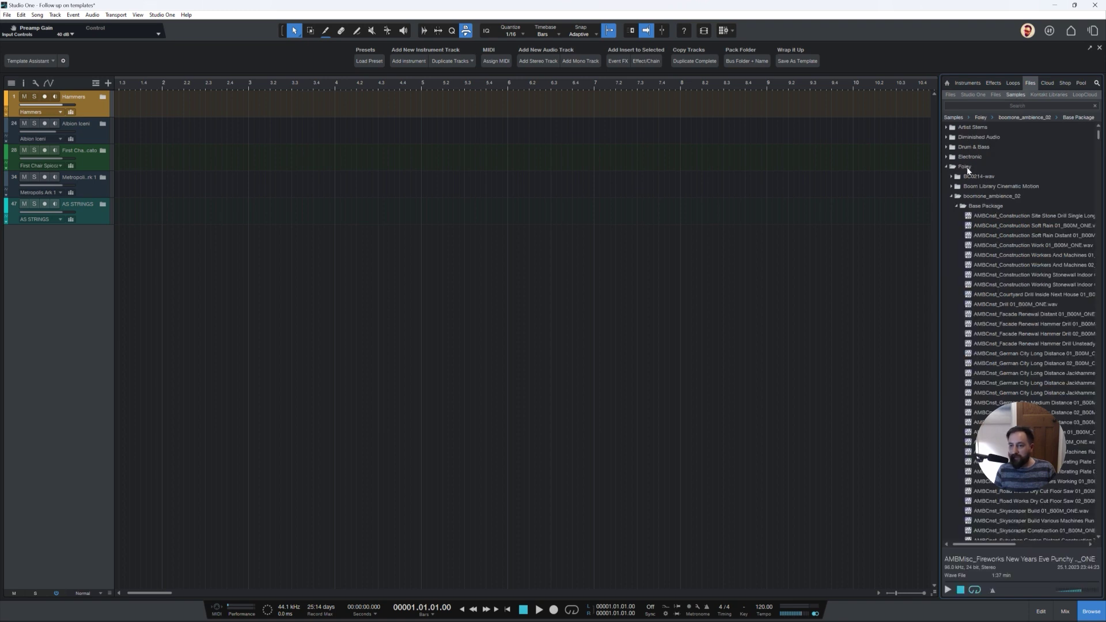
left_click(1002, 166)
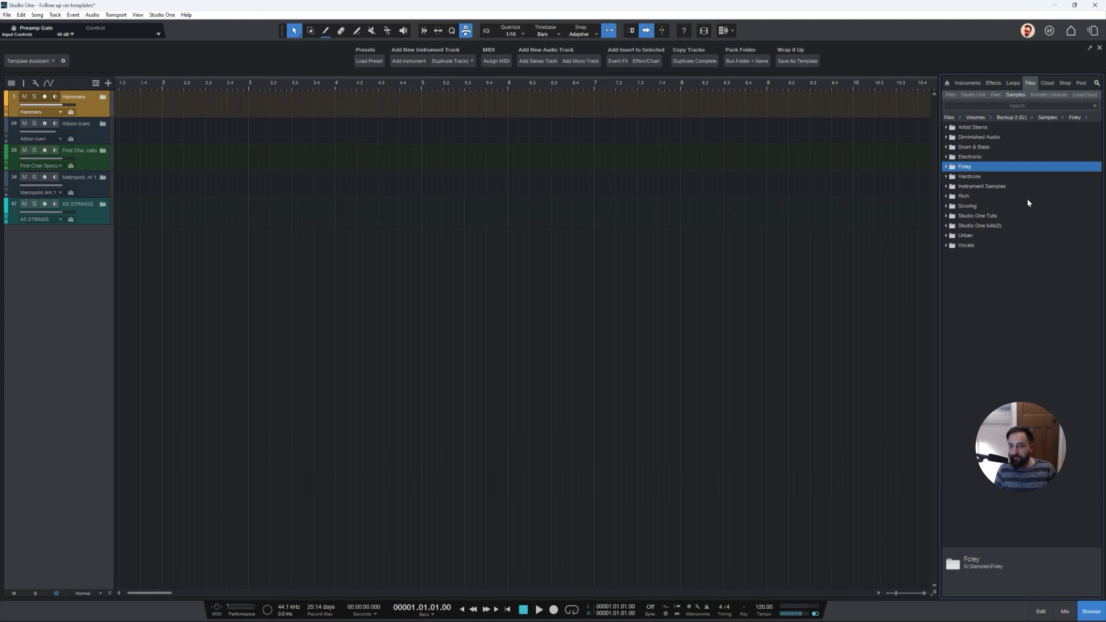
Look through the Cinematic Downfalls and Classic Metal Hits subfolders of the Scoring samples, leaving the Scoring folder collapsed.
double_click(967, 206)
double_click(967, 216)
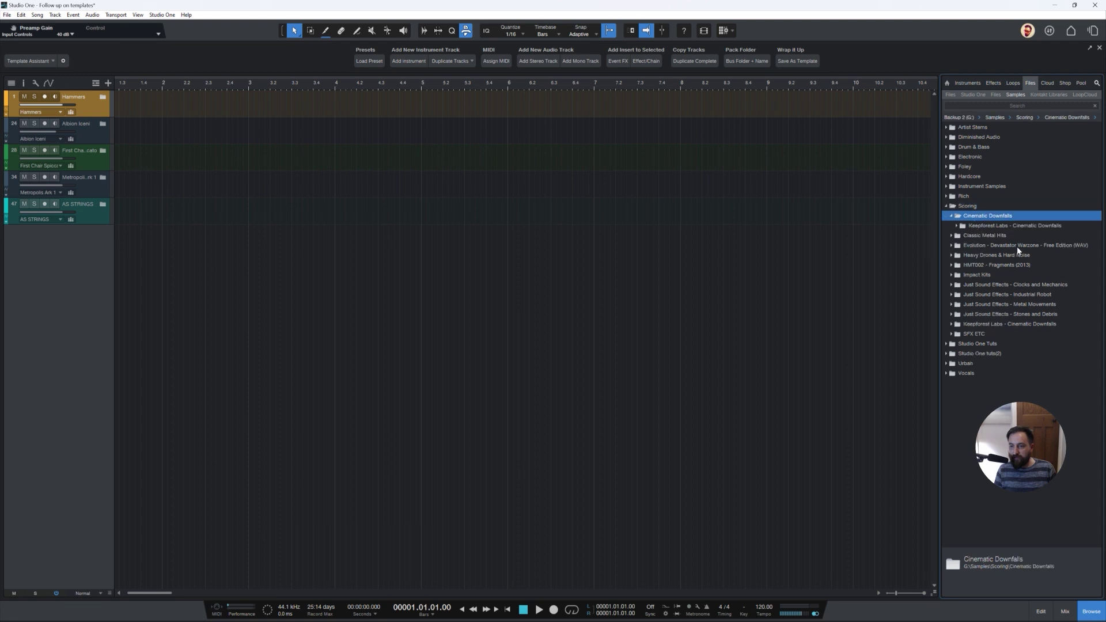
double_click(1007, 227)
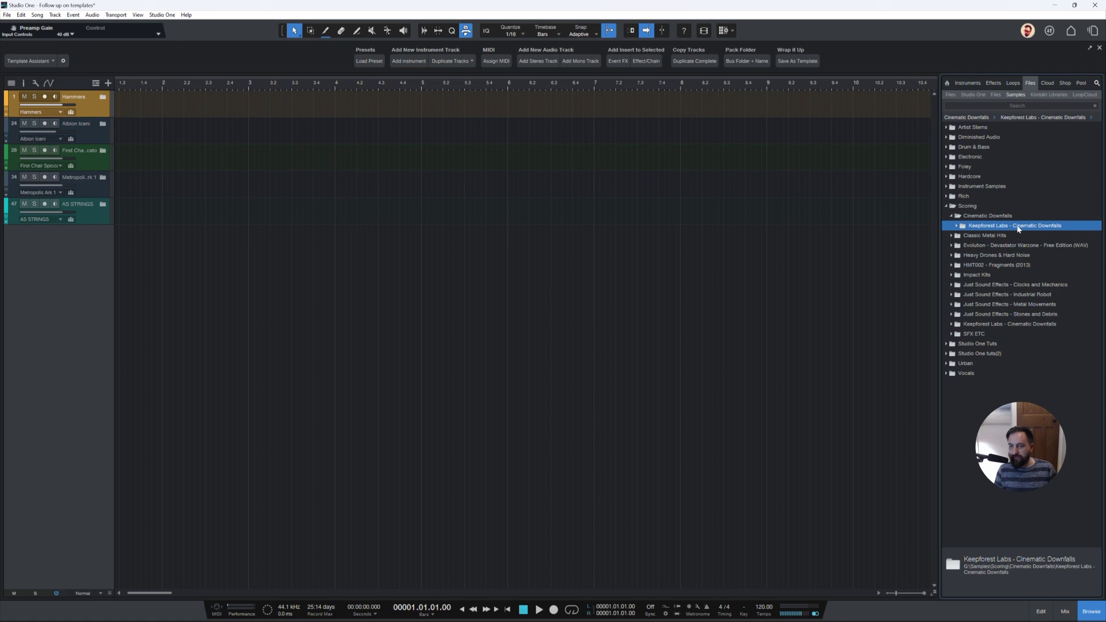
double_click(1018, 236)
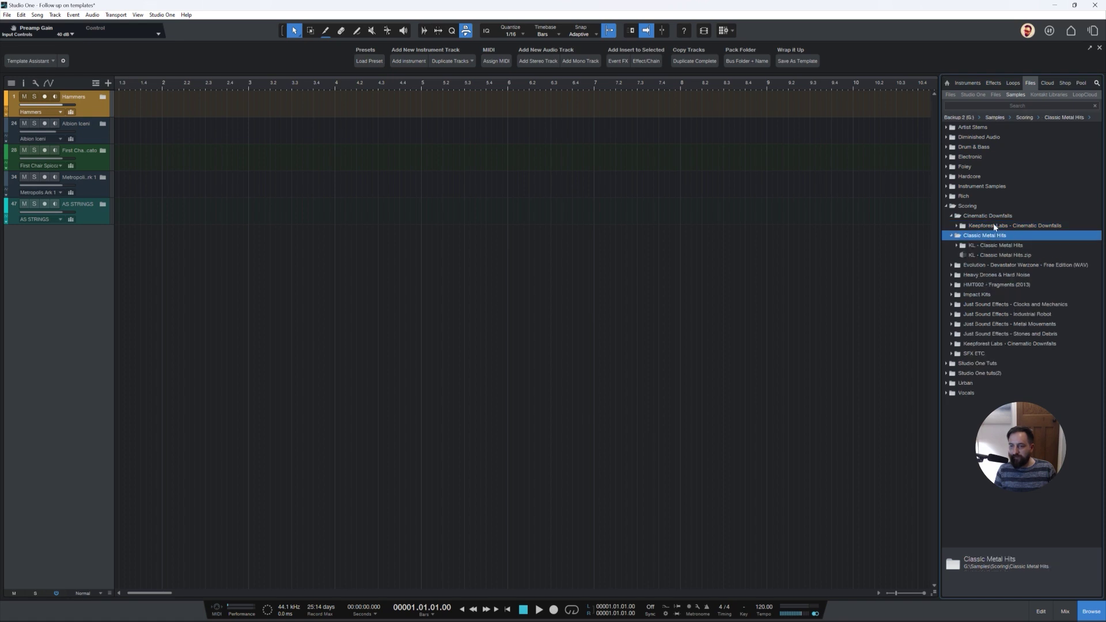
double_click(968, 206)
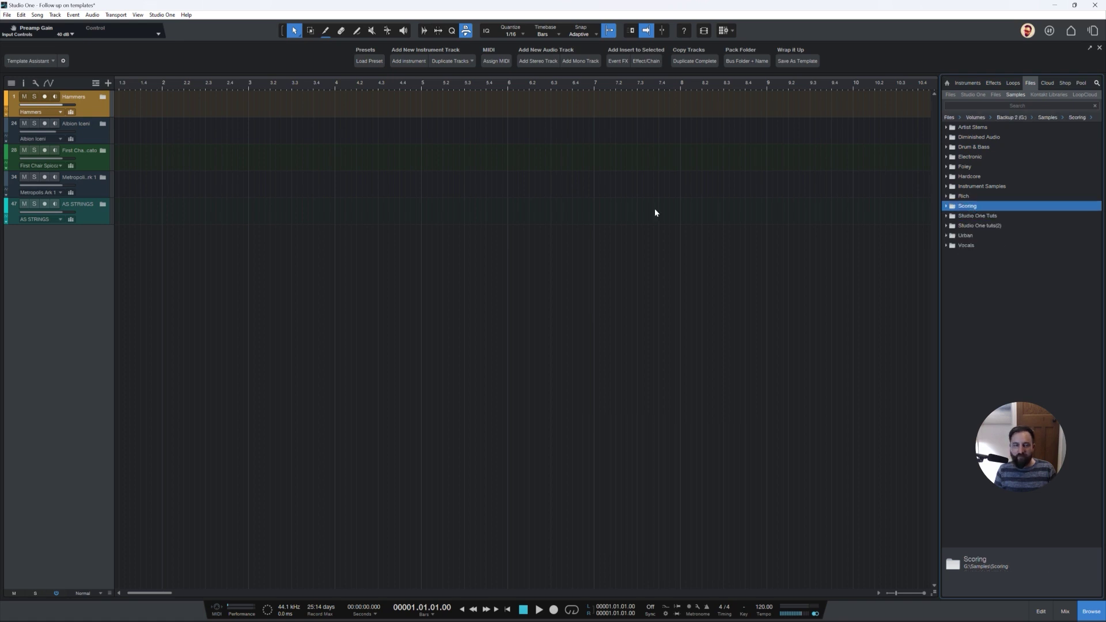
Add a white stereo audio track with the default name and move it out of the AS STRINGS folder to the end of the track list.
left_click(106, 218)
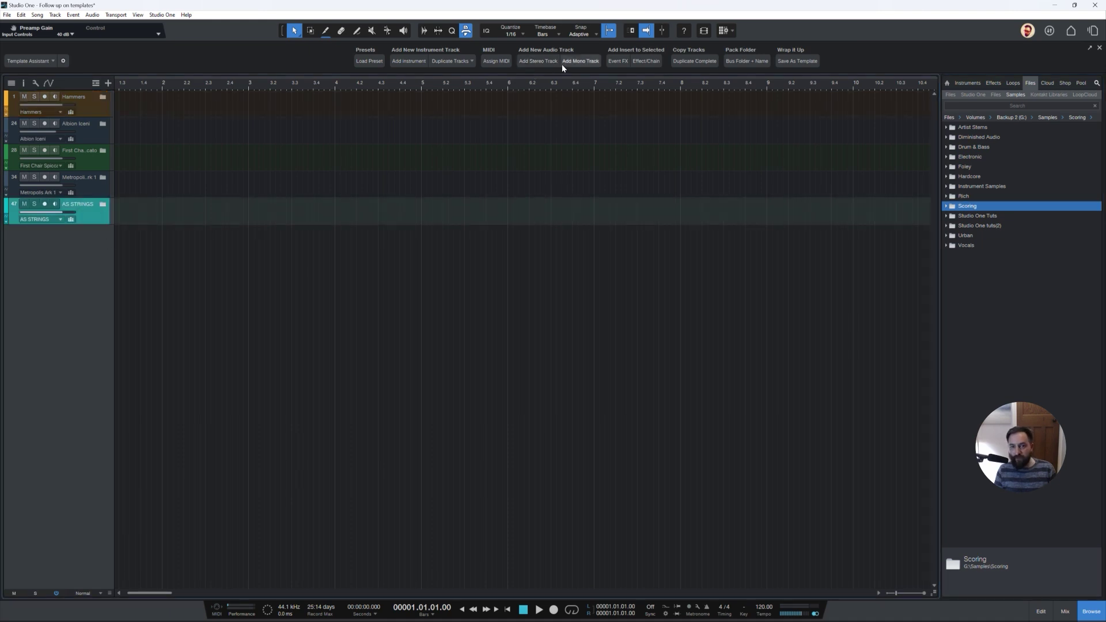
left_click(544, 63)
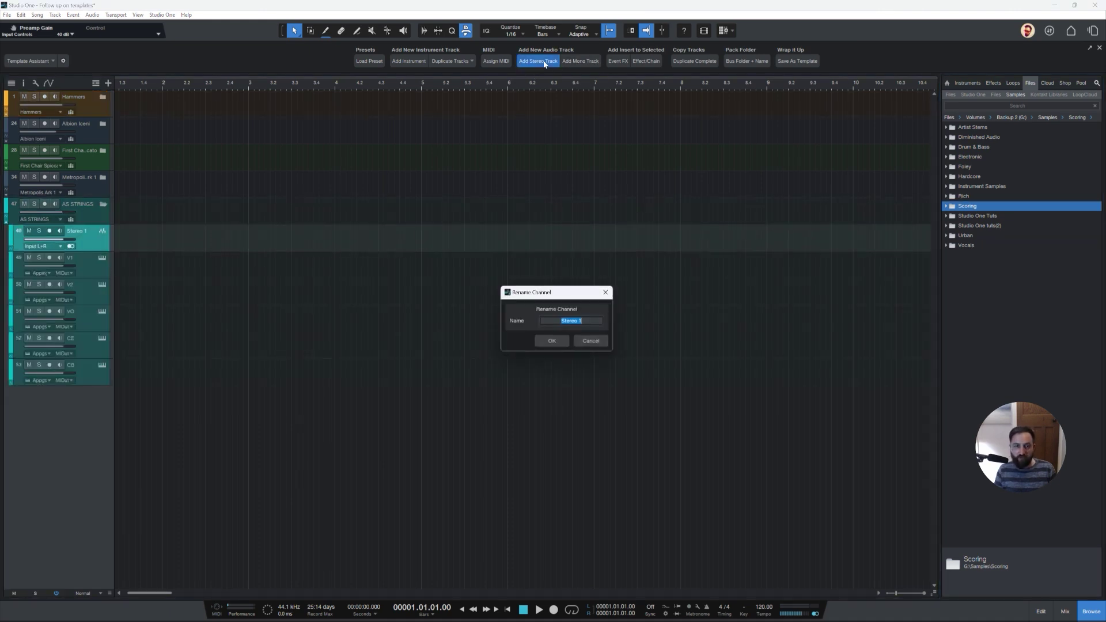
left_click(557, 341)
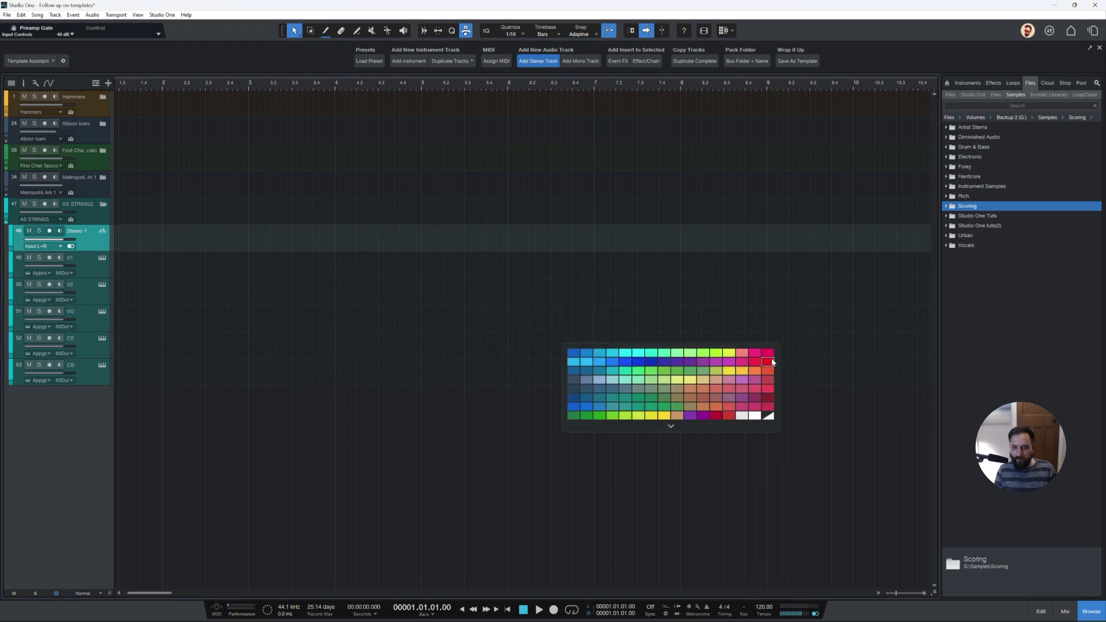
left_click(755, 416)
left_click_drag(87, 239, 93, 408)
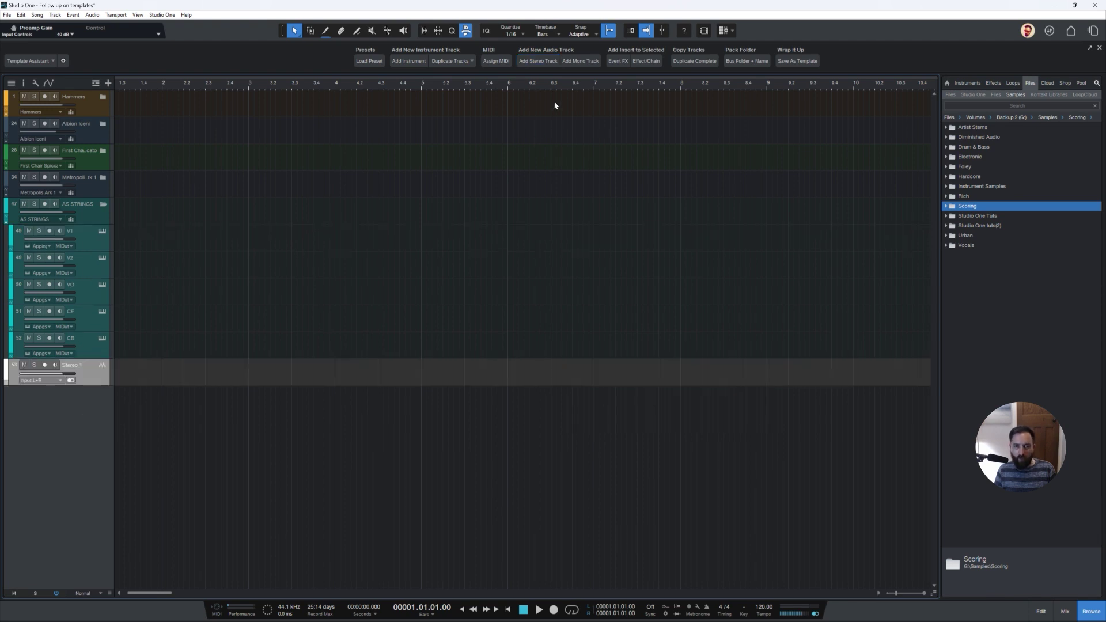
Add two more white stereo audio tracks below the first one, keeping the default names.
left_click(538, 60)
left_click(554, 338)
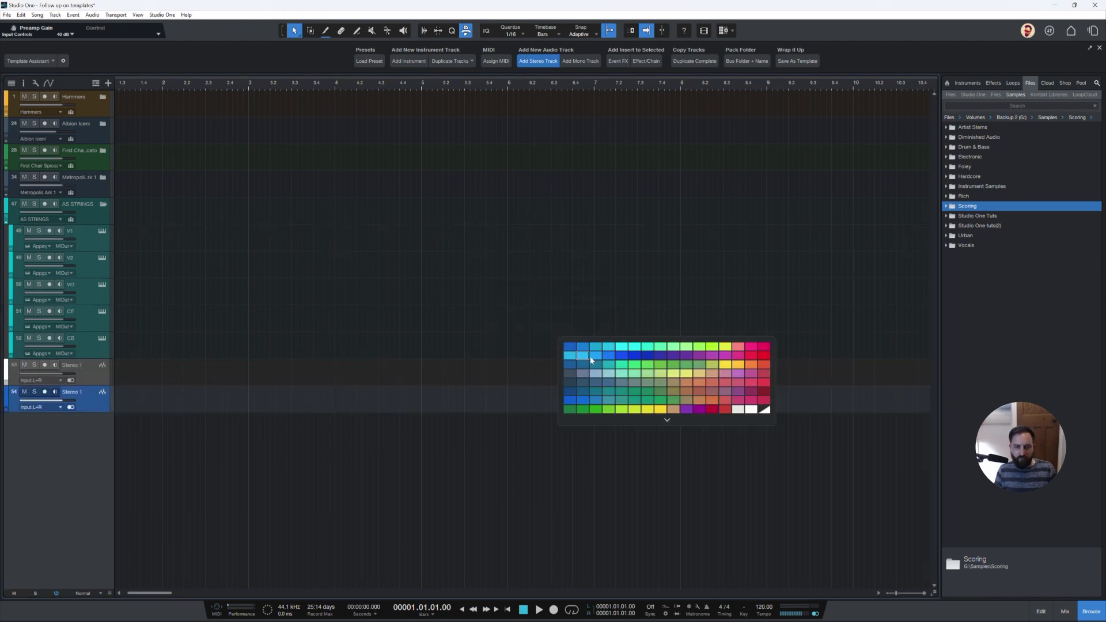
left_click(750, 410)
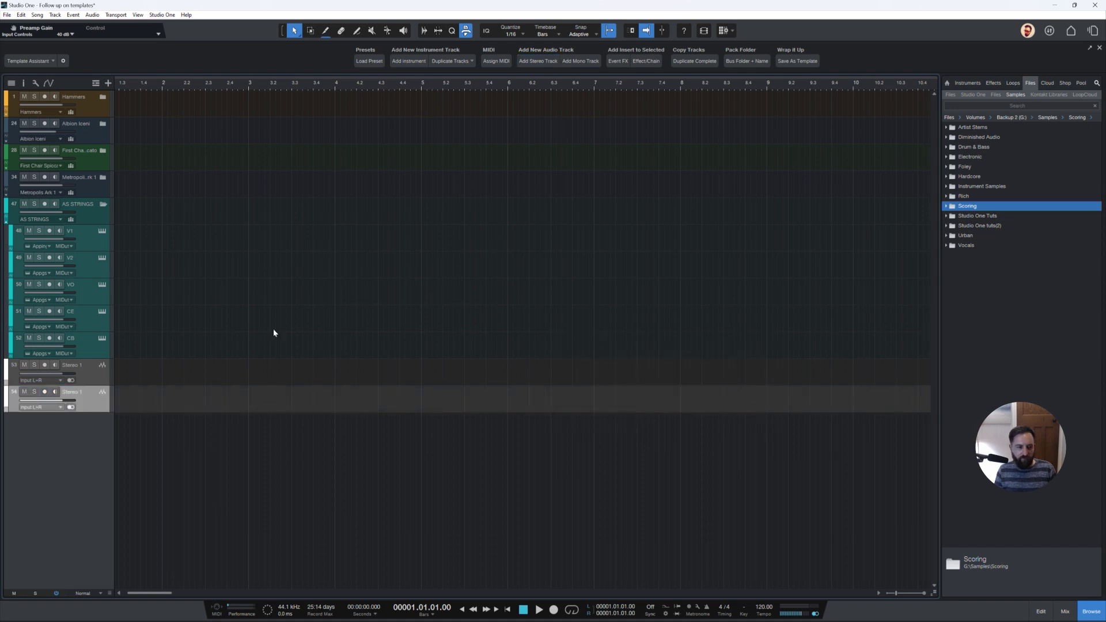
left_click(537, 61)
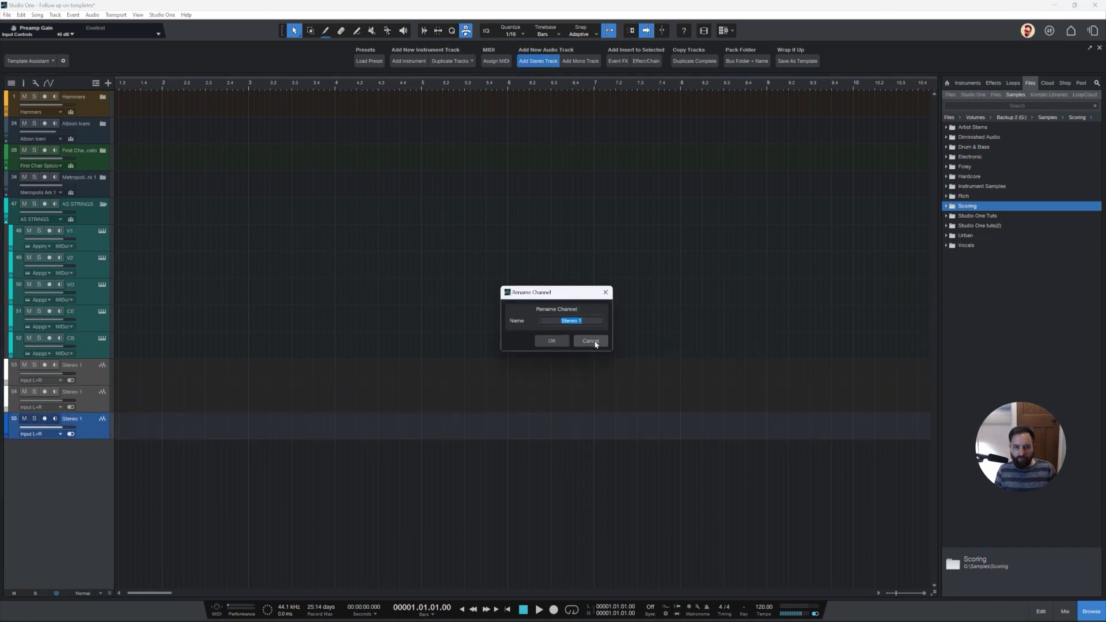
left_click(552, 340)
left_click(751, 414)
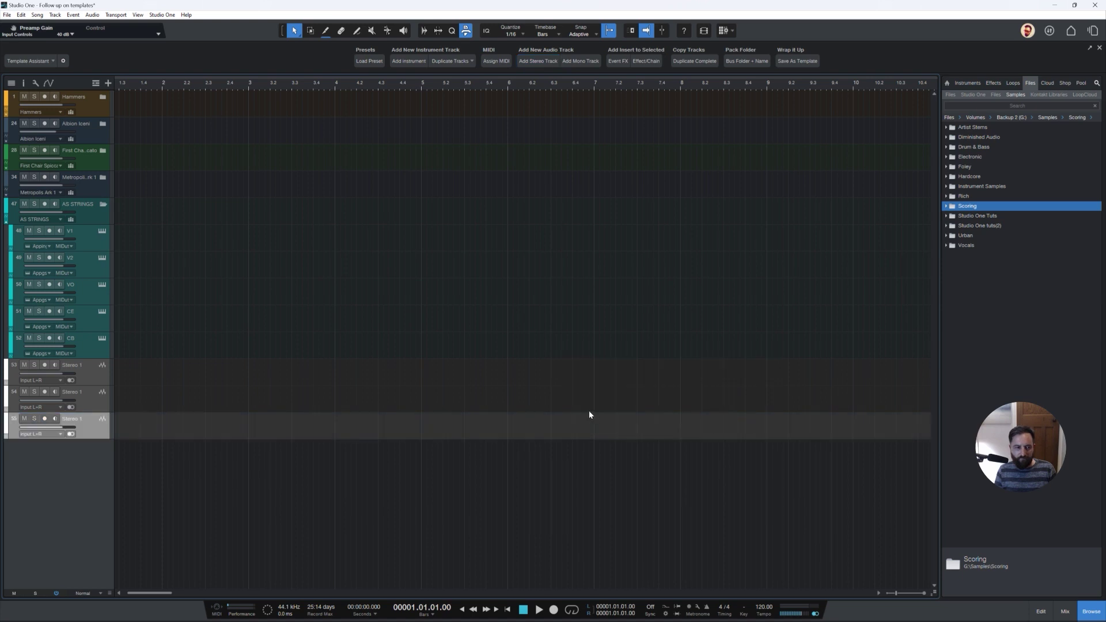
Pack the three white stereo tracks into a bus folder named Audio, colour it white, and hide the mixer.
left_click(81, 371)
left_click(84, 398)
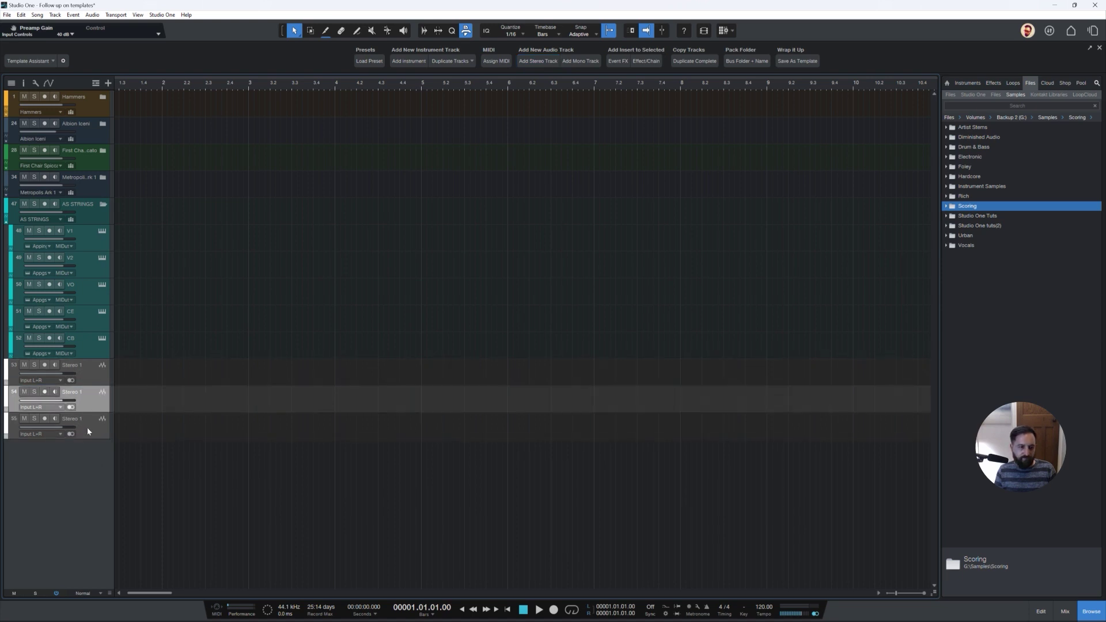
left_click(88, 427)
left_click(86, 372, "shift")
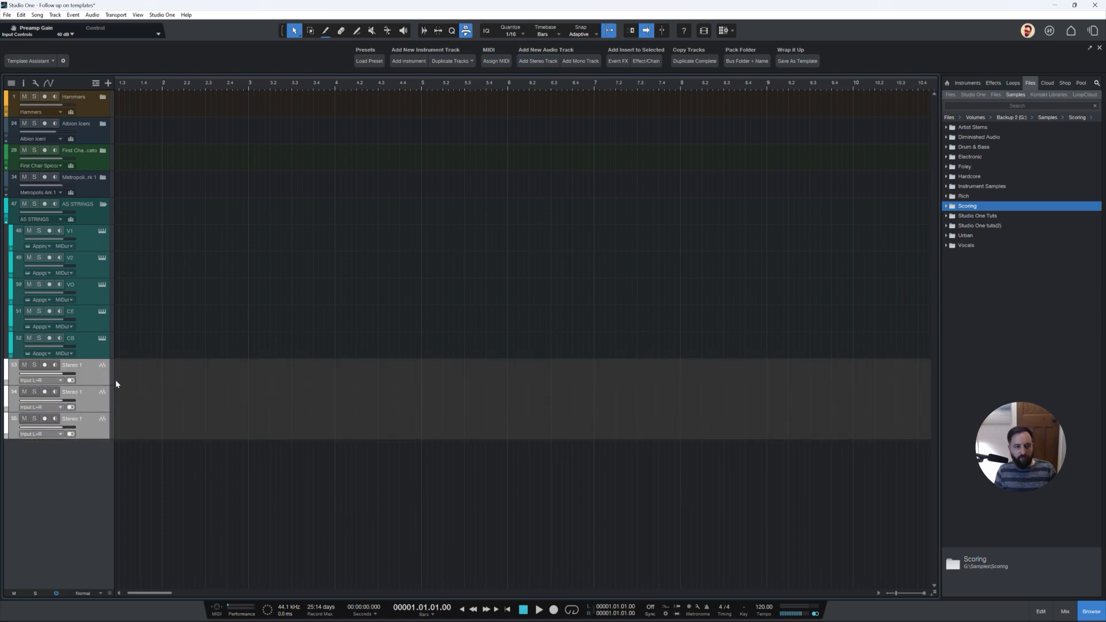
left_click(736, 63)
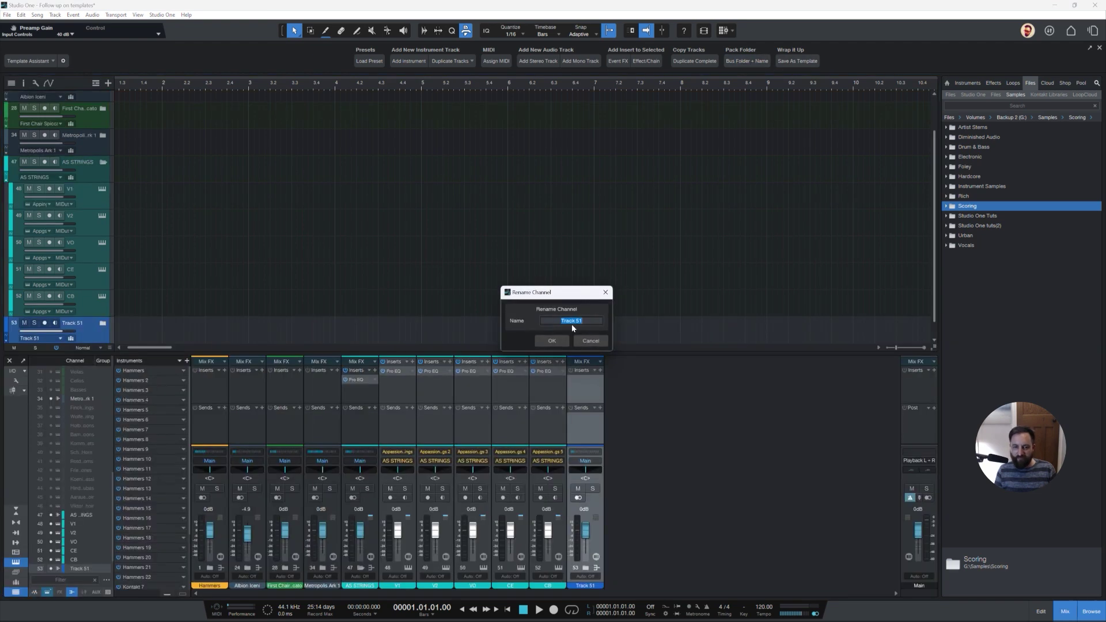
type("Aud")
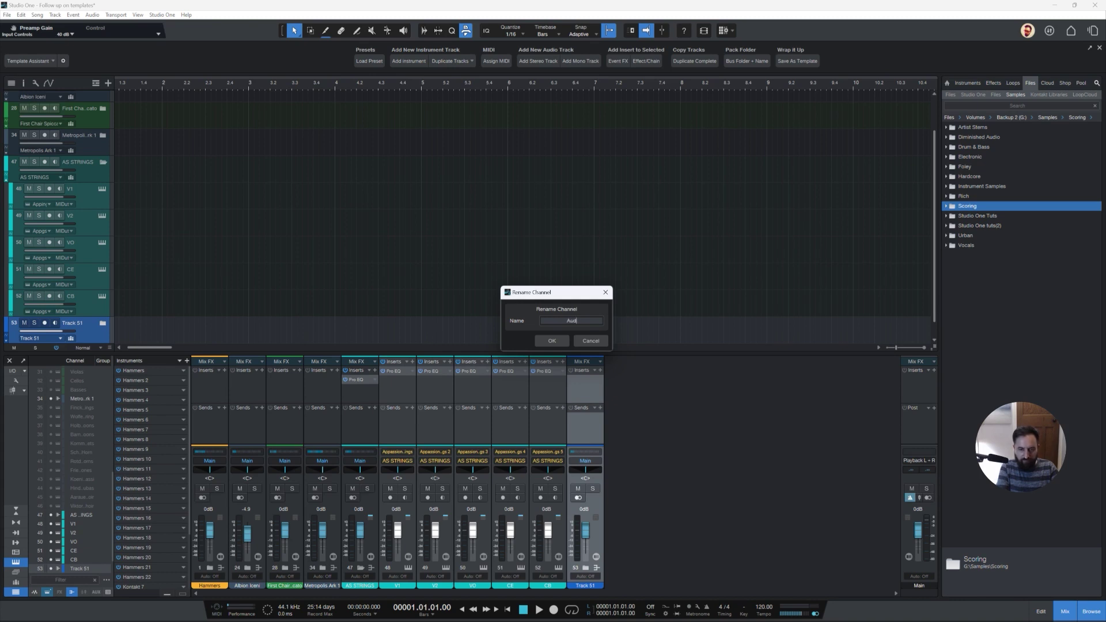
type("io")
key("Return")
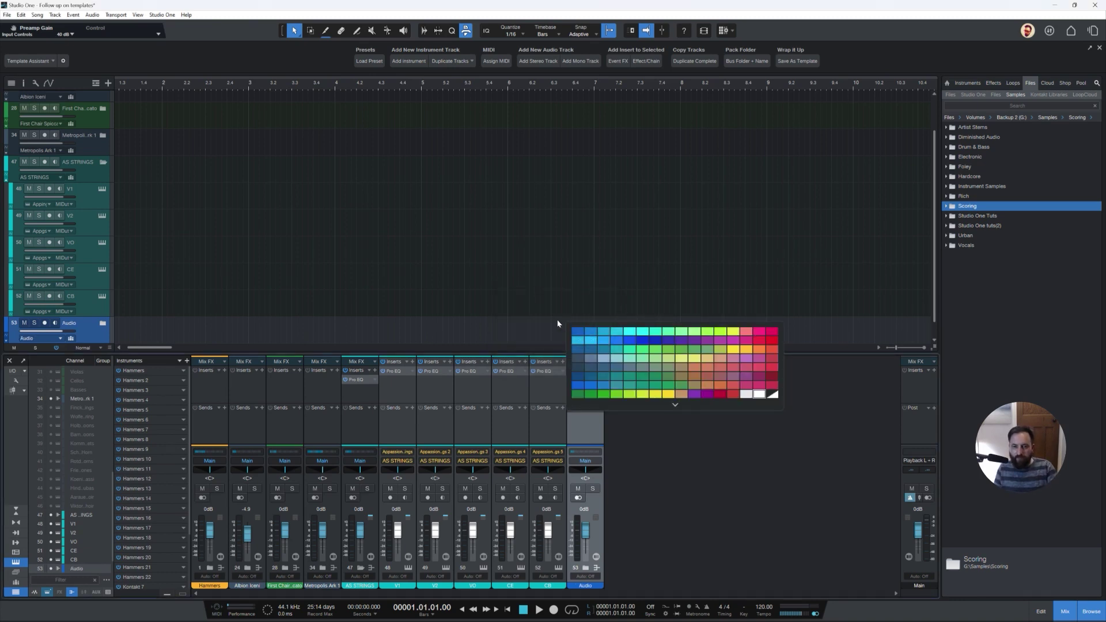
left_click(761, 395)
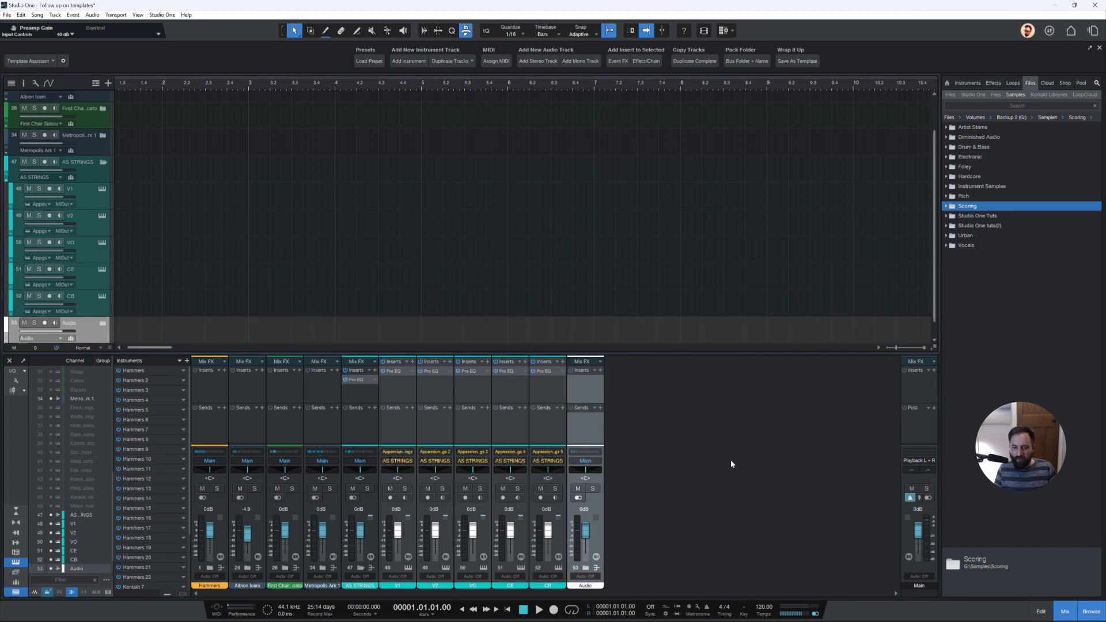
key("F3")
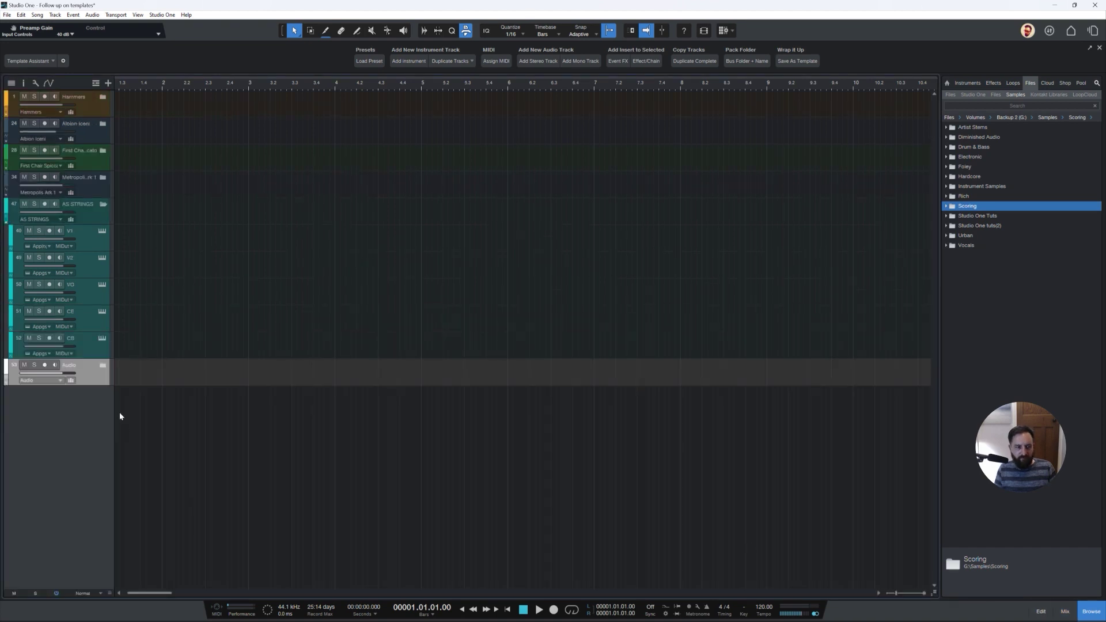
Expand the Audio folder to check its stereo tracks, and leave both the AS STRINGS and Audio folders collapsed.
left_click(104, 366)
left_click(105, 366)
left_click(104, 364)
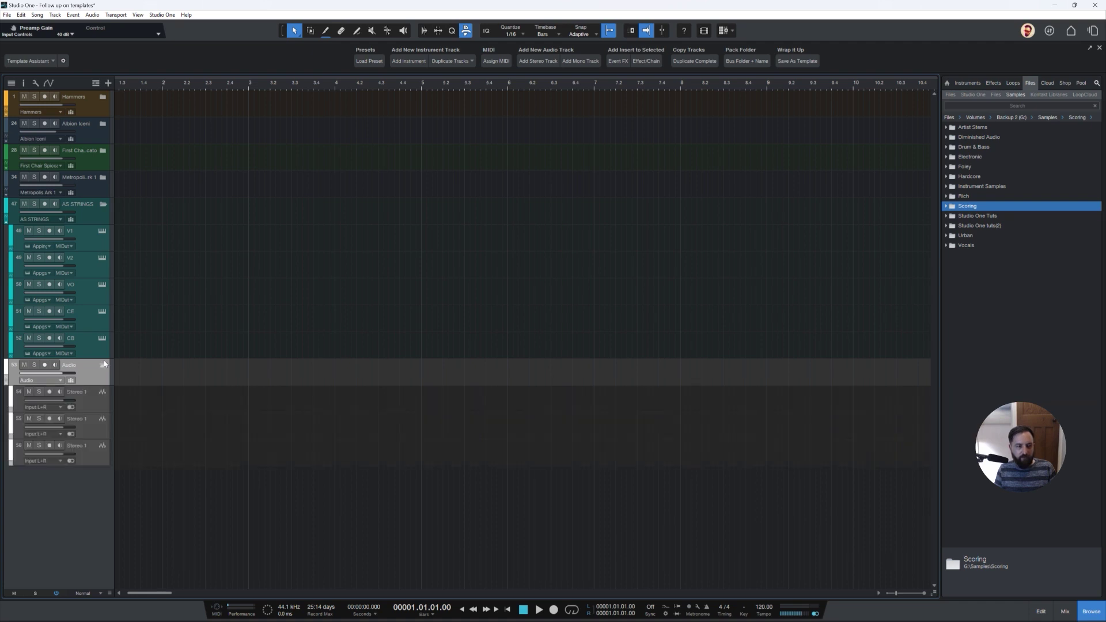
left_click(103, 205)
left_click(102, 233)
left_click(103, 233)
left_click(107, 234)
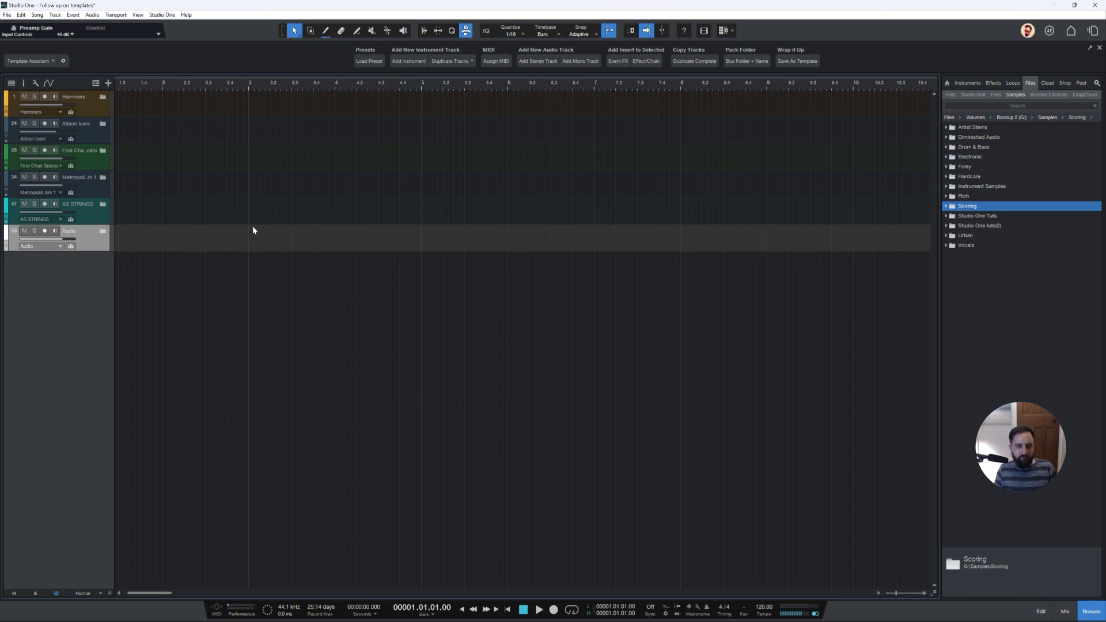
Add a pink mono audio track with the default name and move it out of the Audio folder to the end of the track list.
left_click(581, 61)
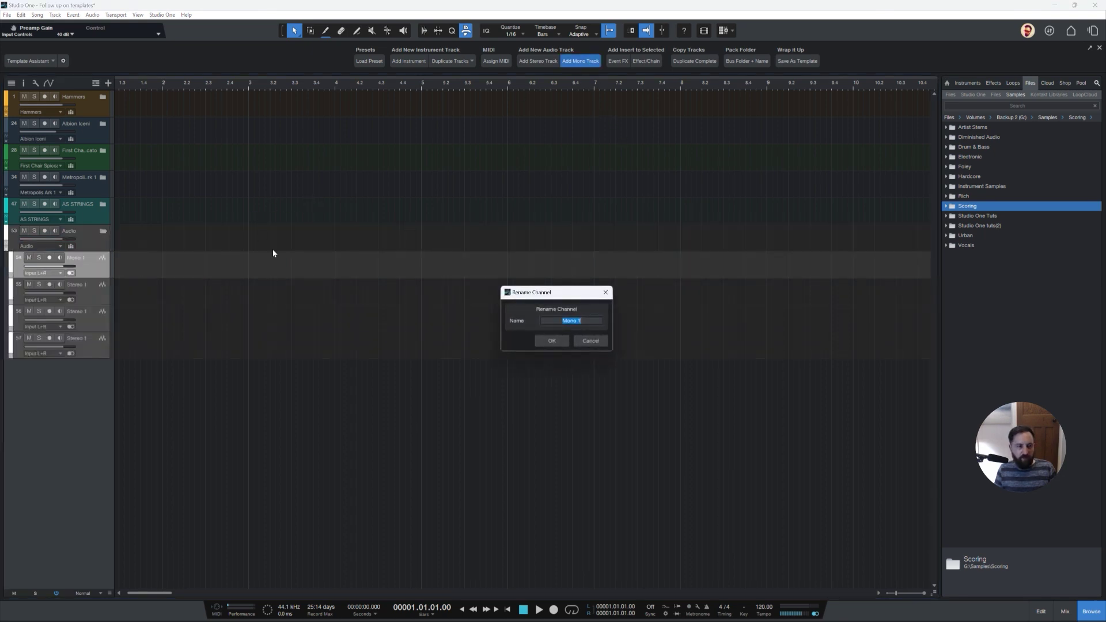
left_click(565, 341)
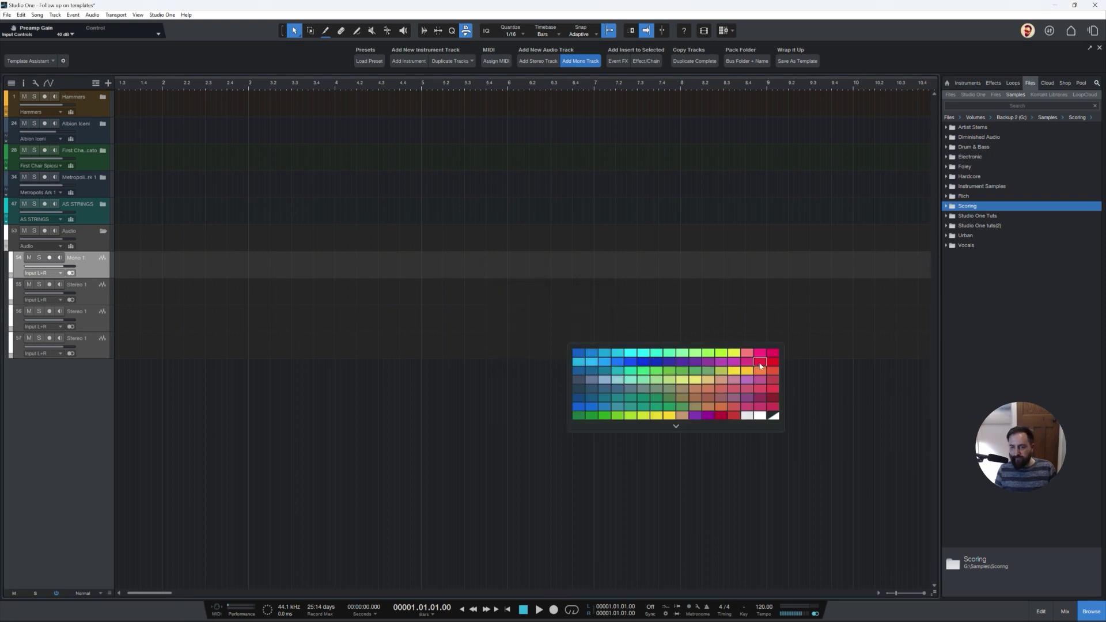
left_click(760, 356)
left_click_drag(91, 268, 95, 382)
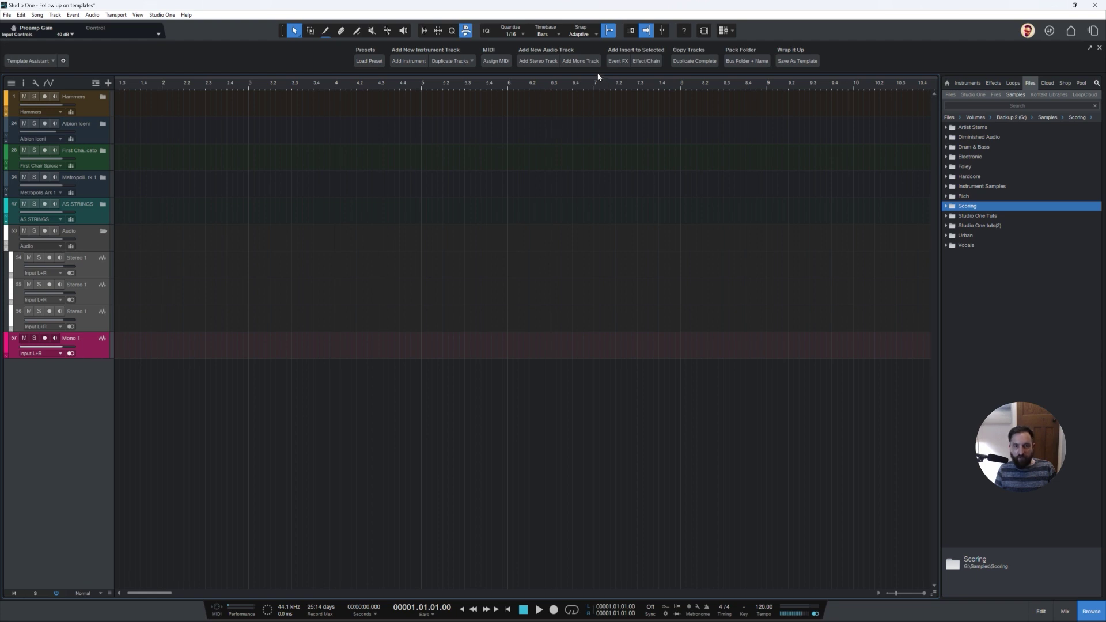
Add two more mono audio tracks below the pink one, keeping the default names and giving them purple-pink and rose colours.
left_click(580, 61)
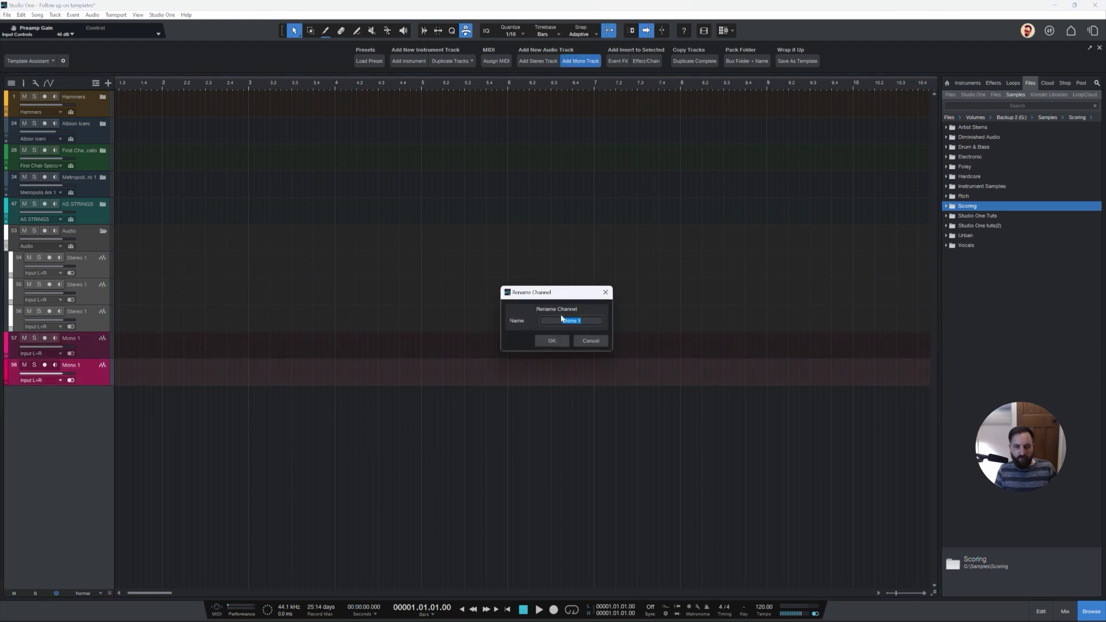
key("Return")
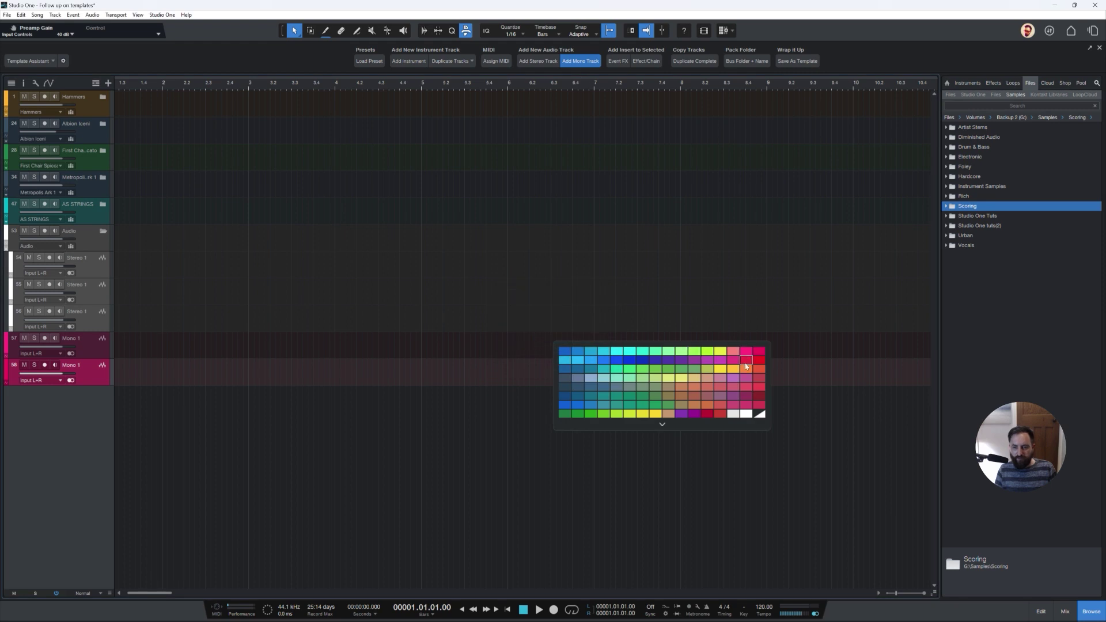
left_click(748, 382)
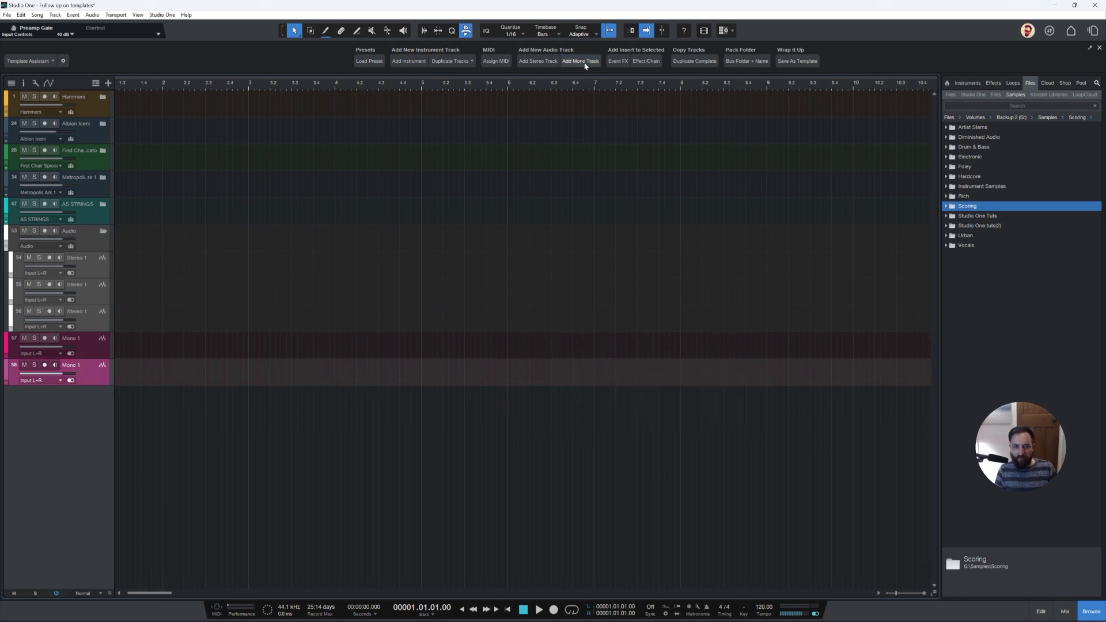
left_click(582, 61)
key("Return")
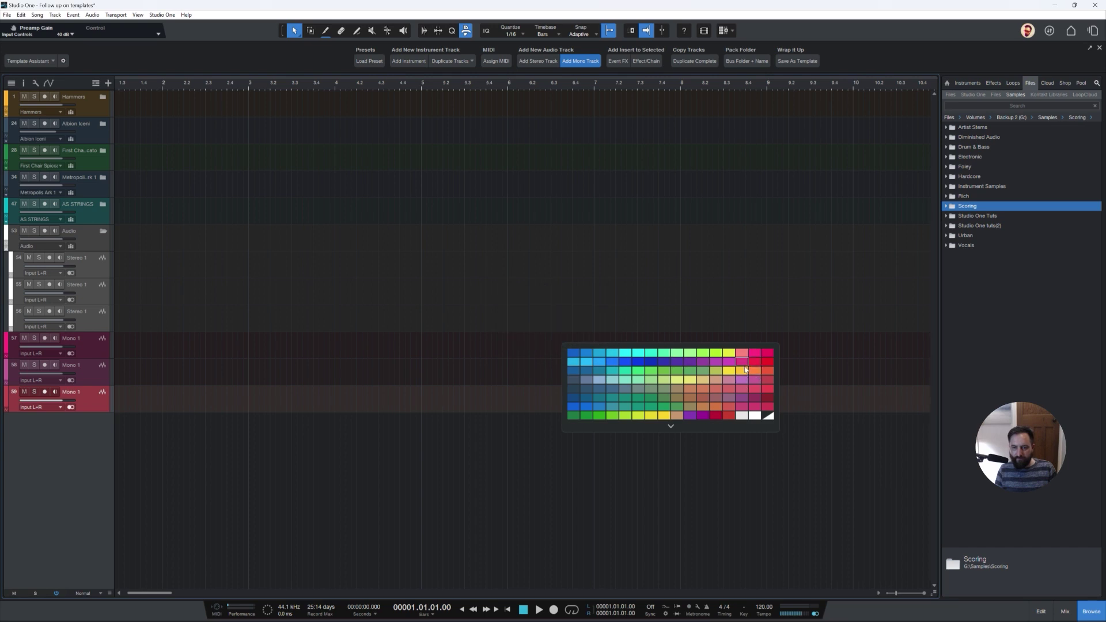
left_click(731, 383)
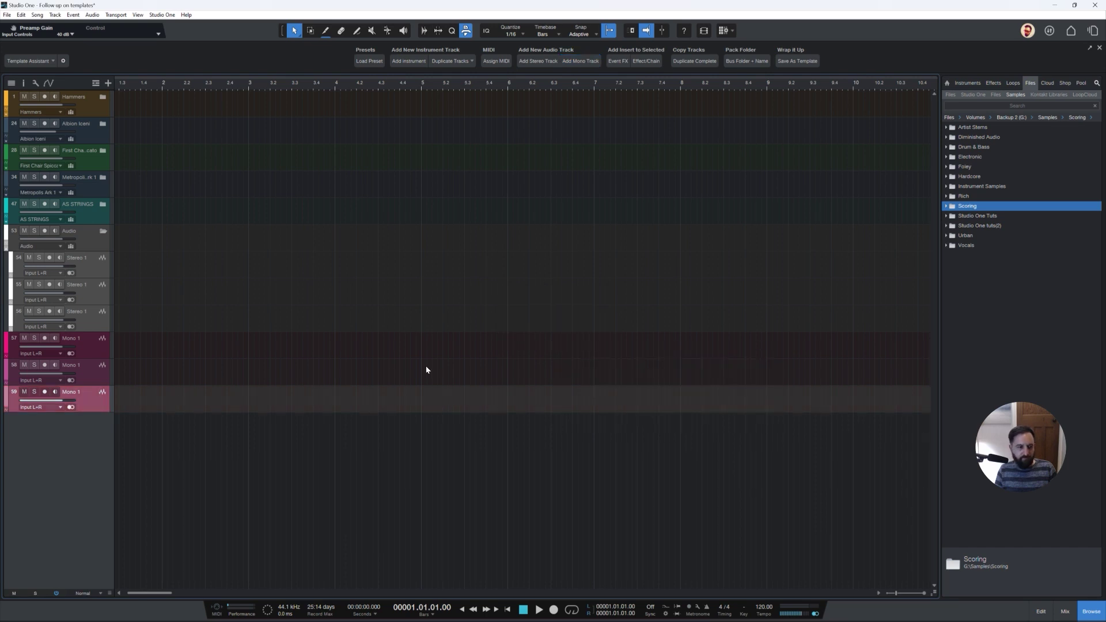
Recolour the last two mono tracks with the same purple-pink shade.
left_click(121, 375)
left_click(10, 369)
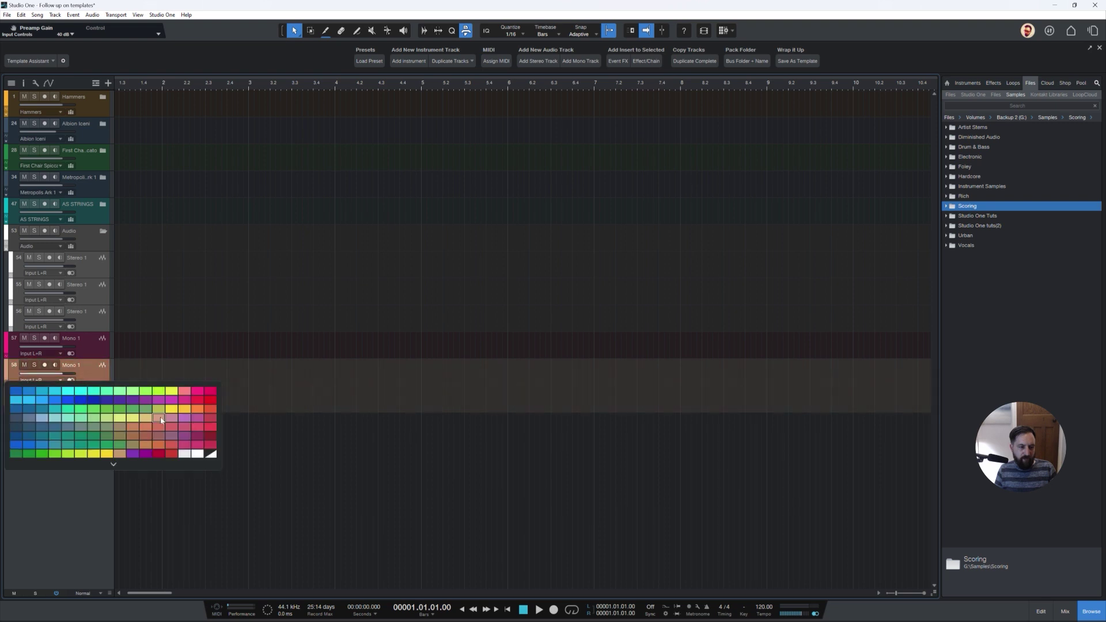
left_click(197, 417)
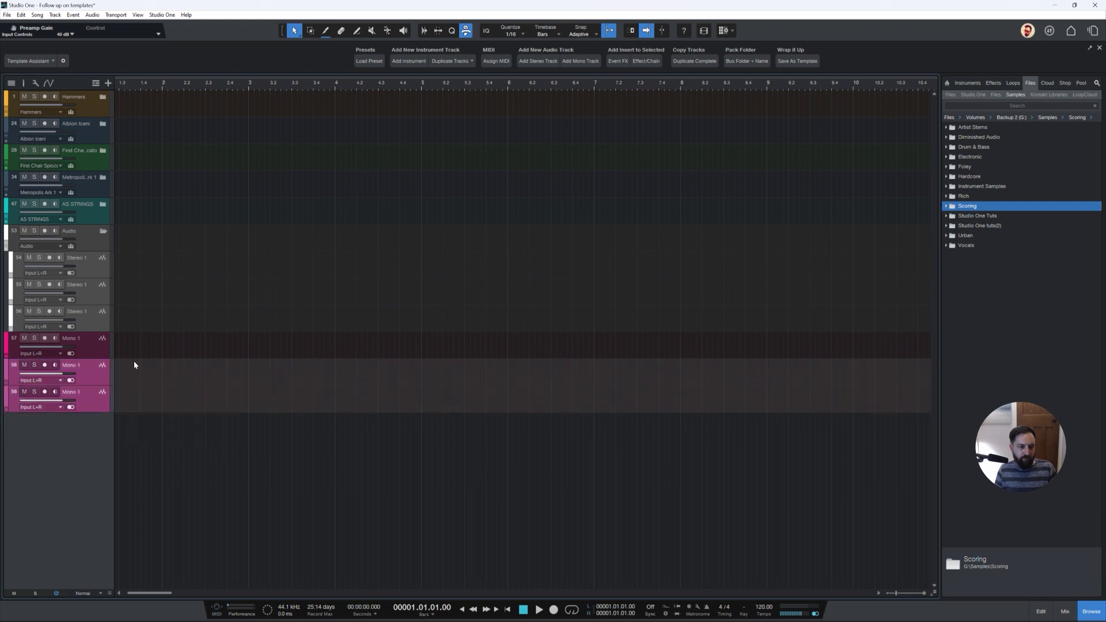
Pack the three mono tracks into a bus folder named Vocal and colour it pink.
left_click(94, 347, "shift")
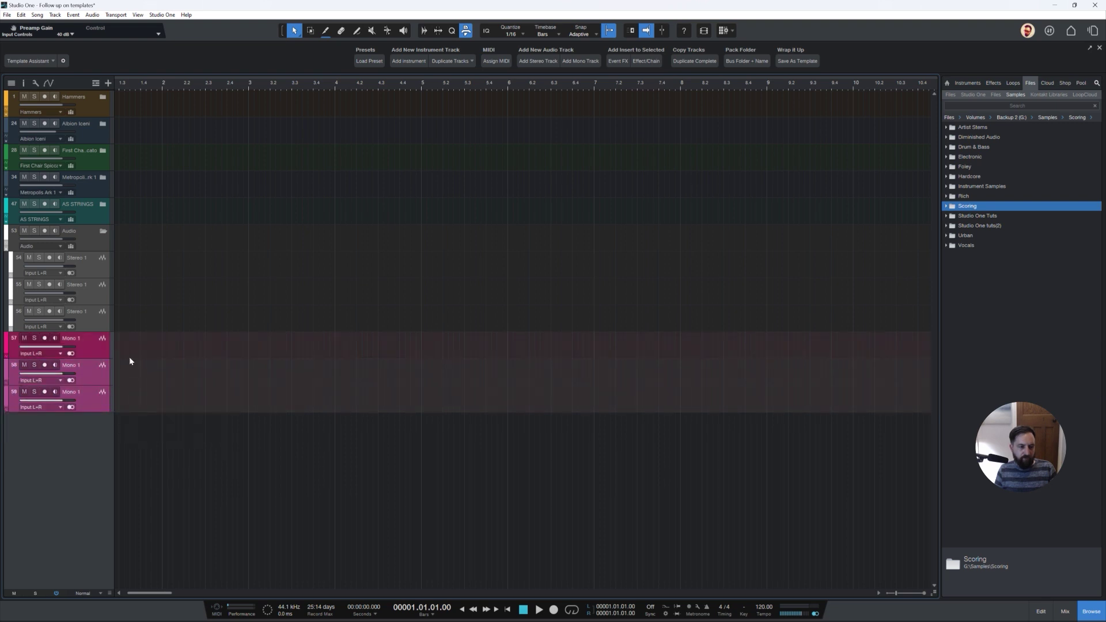
left_click(747, 65)
type("Vocal")
key("Return")
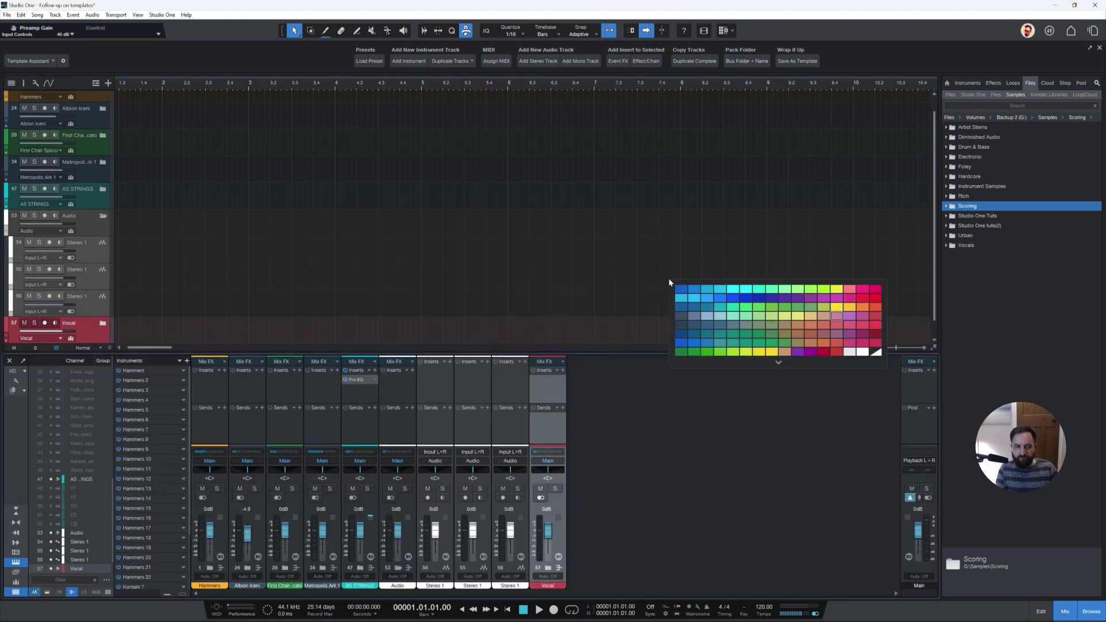
left_click(854, 297)
Expand the Vocal folder and recolour its last two mono tracks salmon pink.
scroll(323, 319, "down", 1)
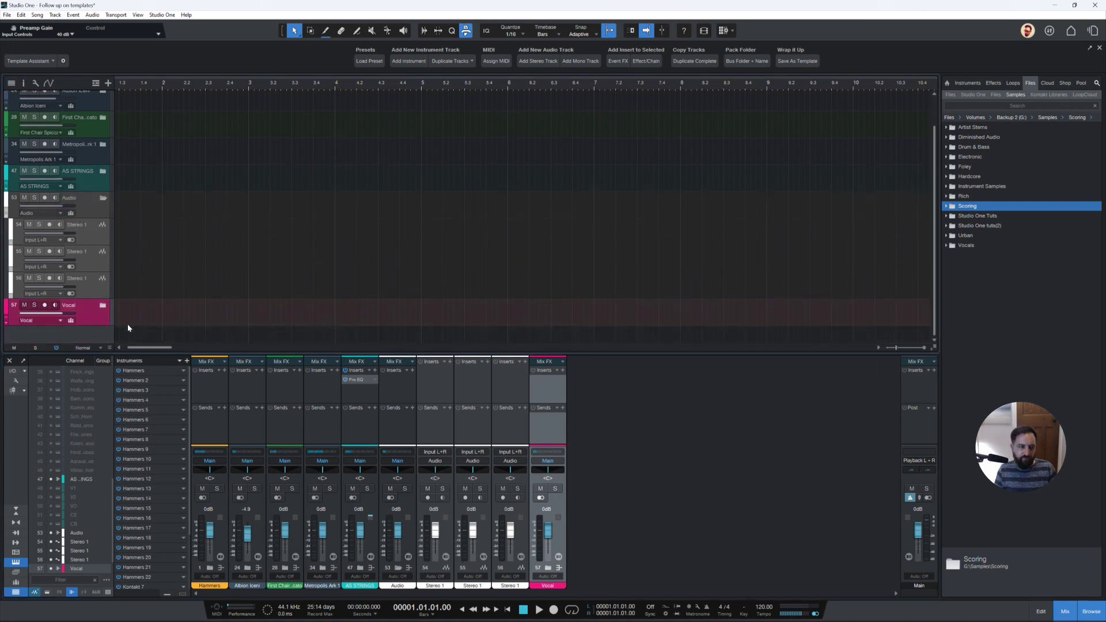
left_click(103, 306)
scroll(184, 284, "down", 3)
scroll(138, 288, "up", 4)
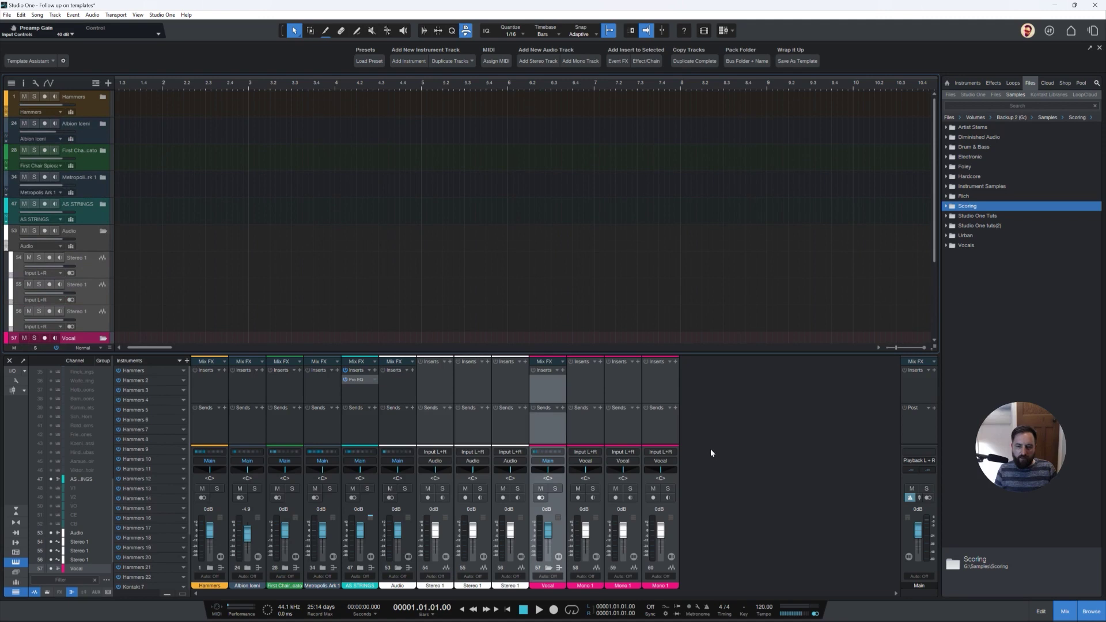
left_click(641, 537)
left_click(670, 536, "shift")
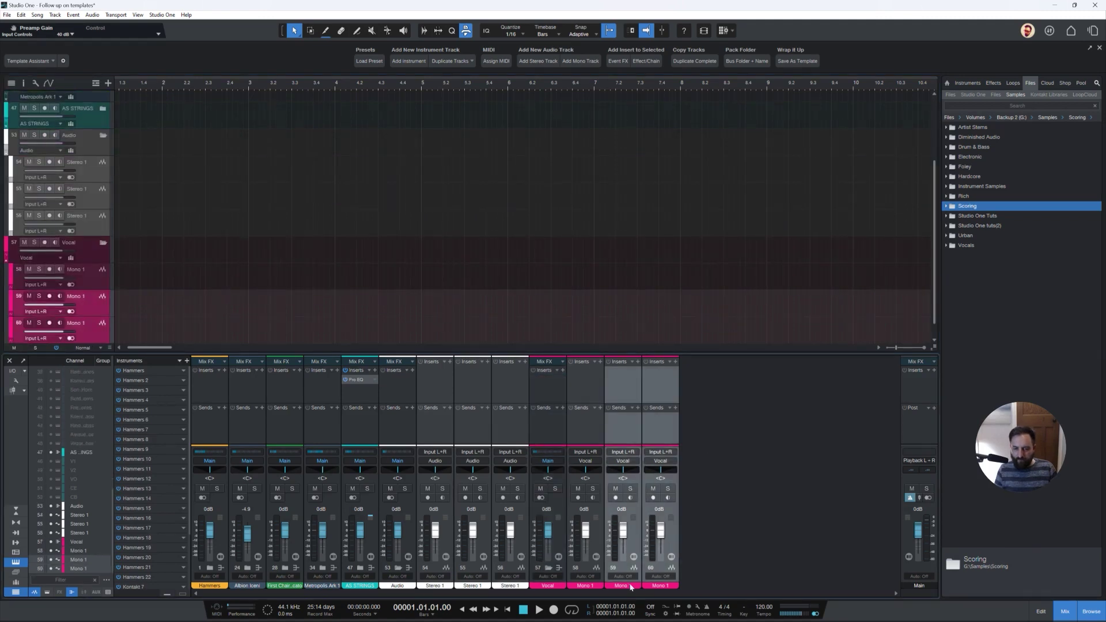
left_click(628, 585)
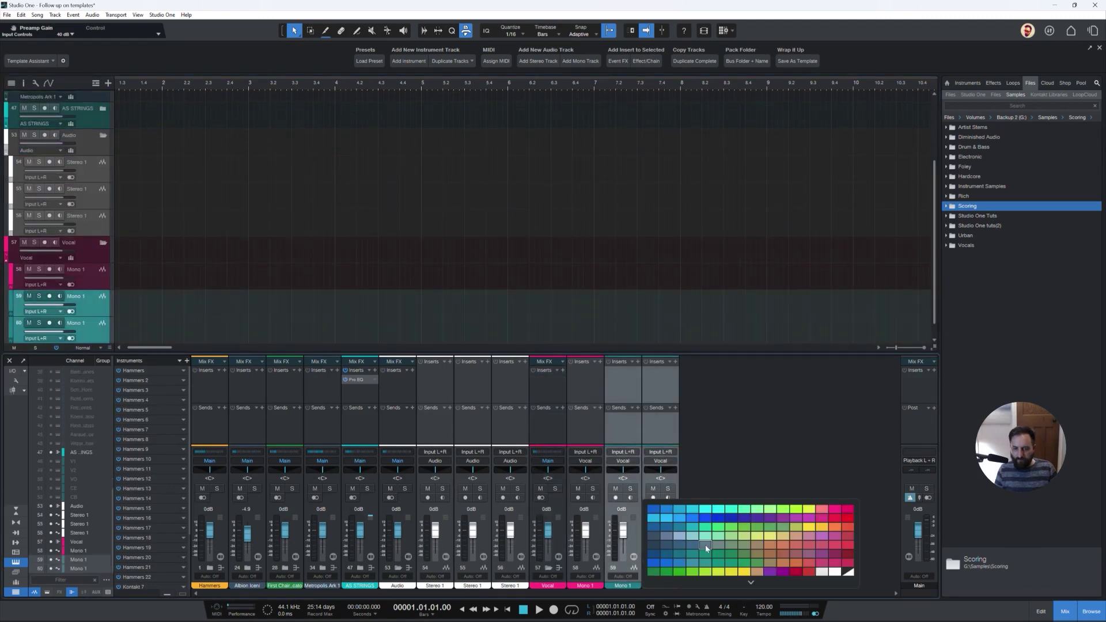
left_click(824, 517)
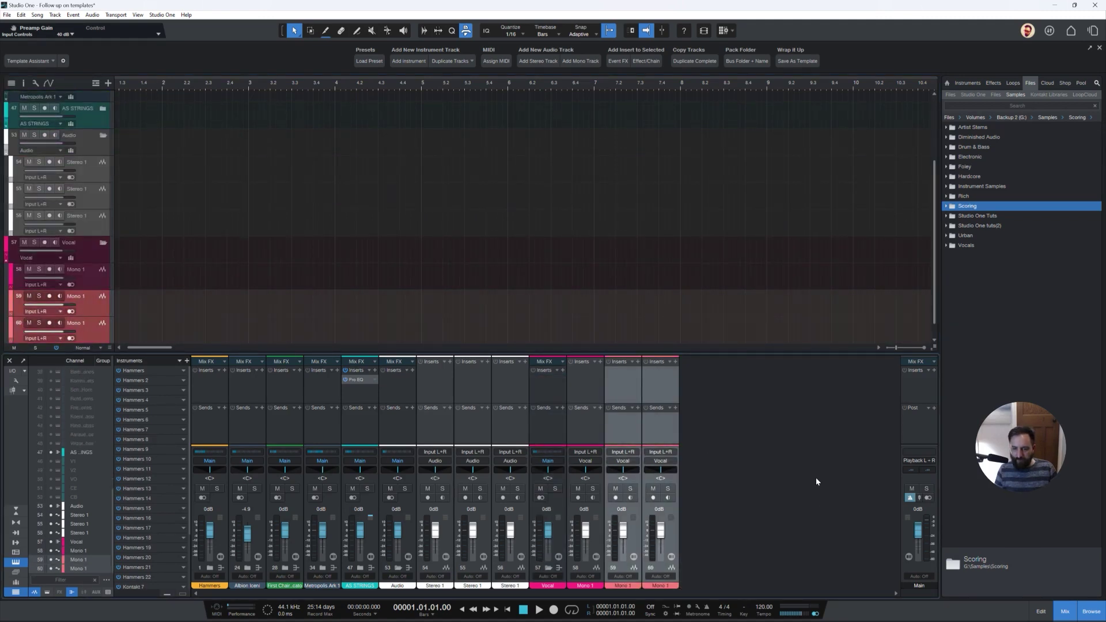
Hide the browser and mixer, check the coloured vocal tracks, and collapse the Vocal and Audio folders.
left_click(1088, 613)
left_click(1065, 612)
left_click(81, 371)
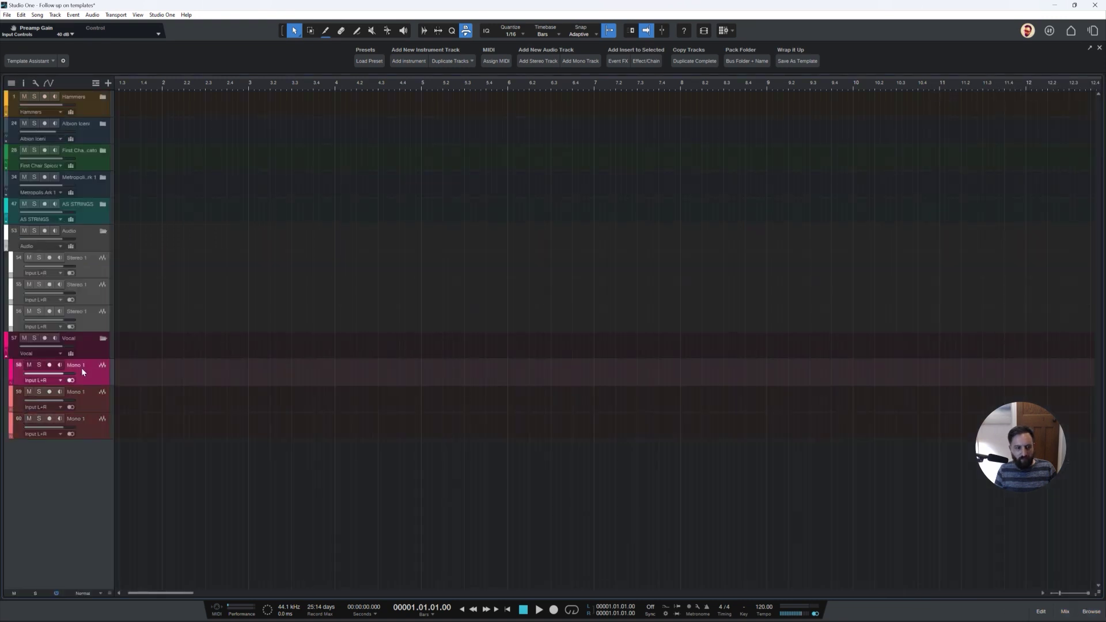
left_click(140, 404)
left_click(95, 417)
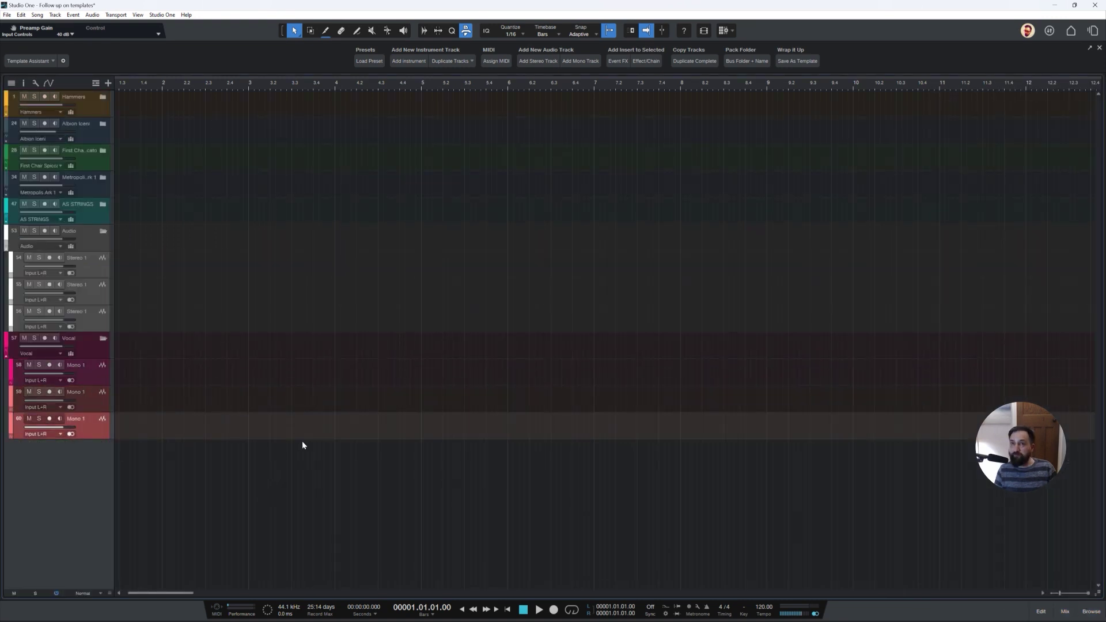
left_click(104, 339)
left_click(104, 231)
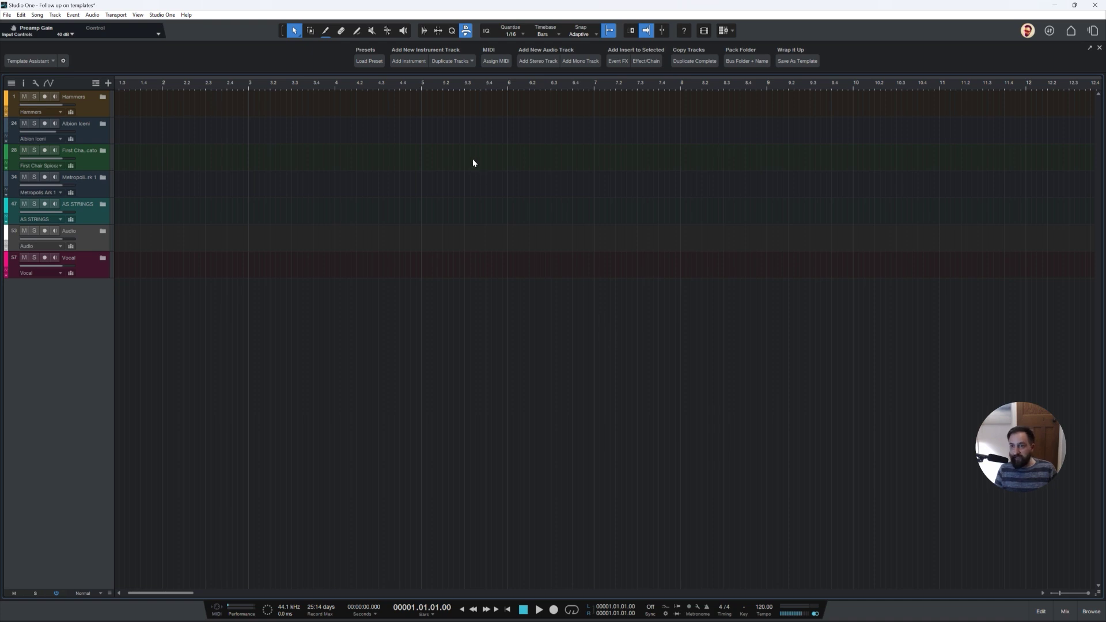
Add an instrument track at the end of the track list with SINE Player and no preset.
left_click(416, 62)
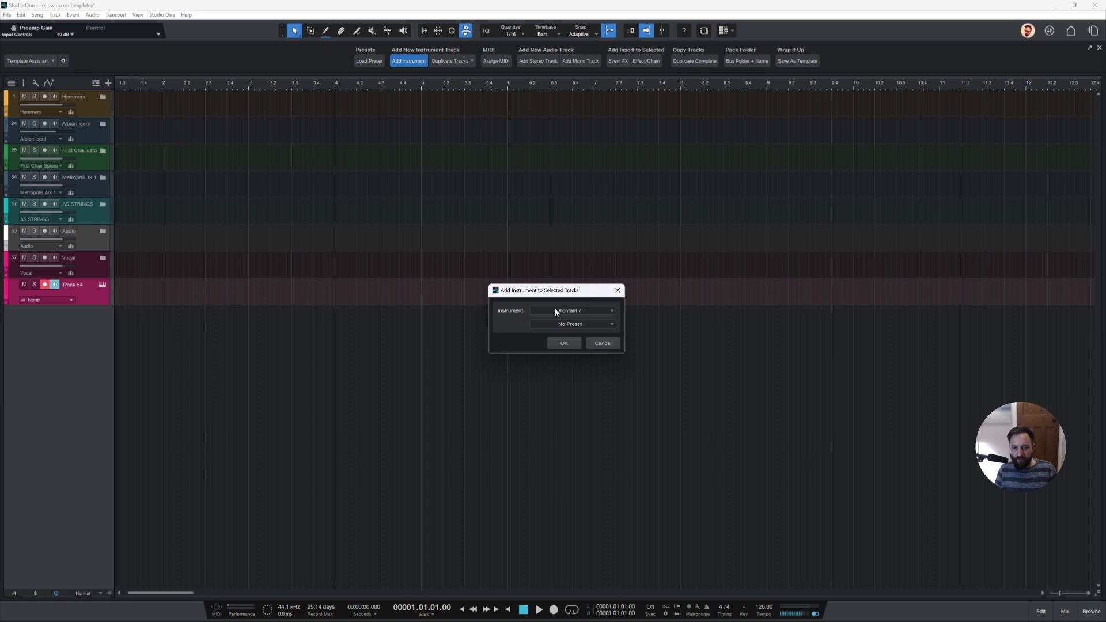
left_click(556, 311)
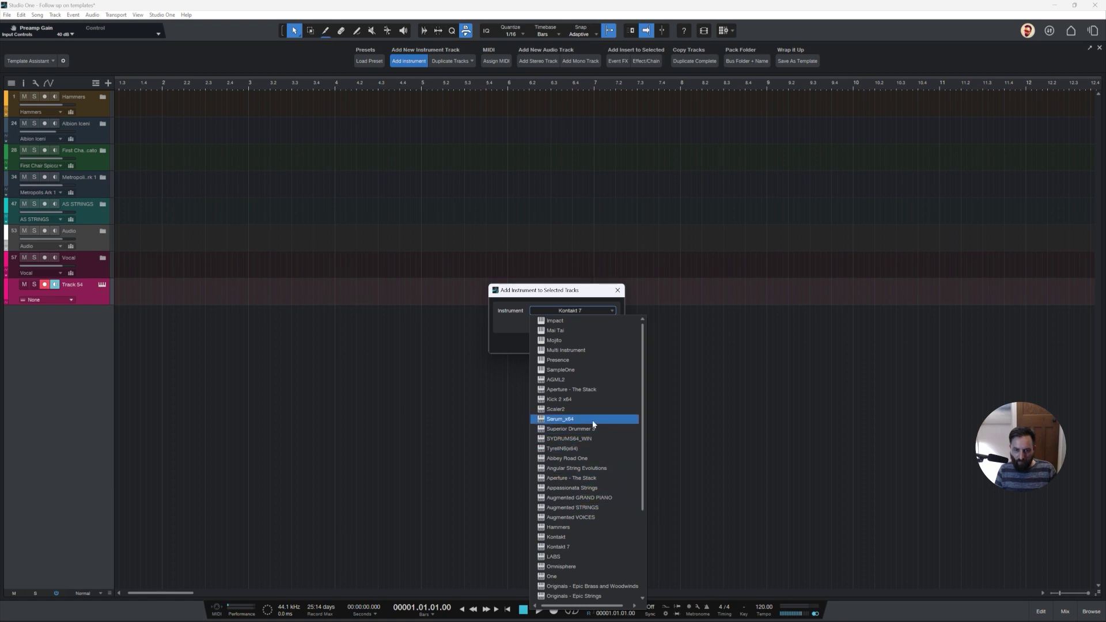
scroll(592, 423, "down", 3)
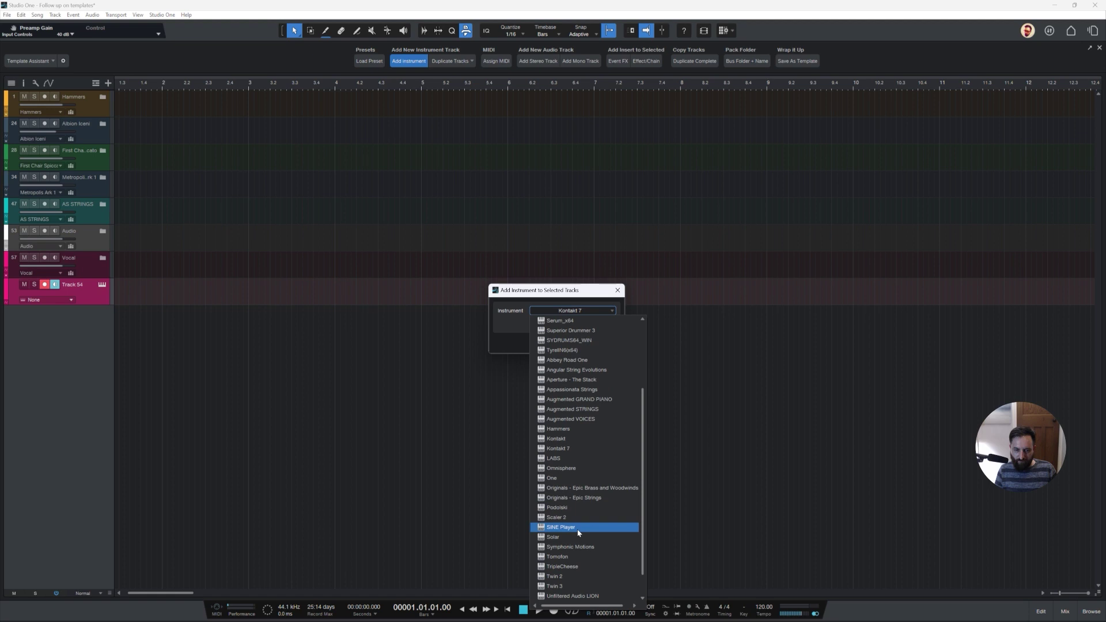
left_click(579, 524)
left_click(569, 345)
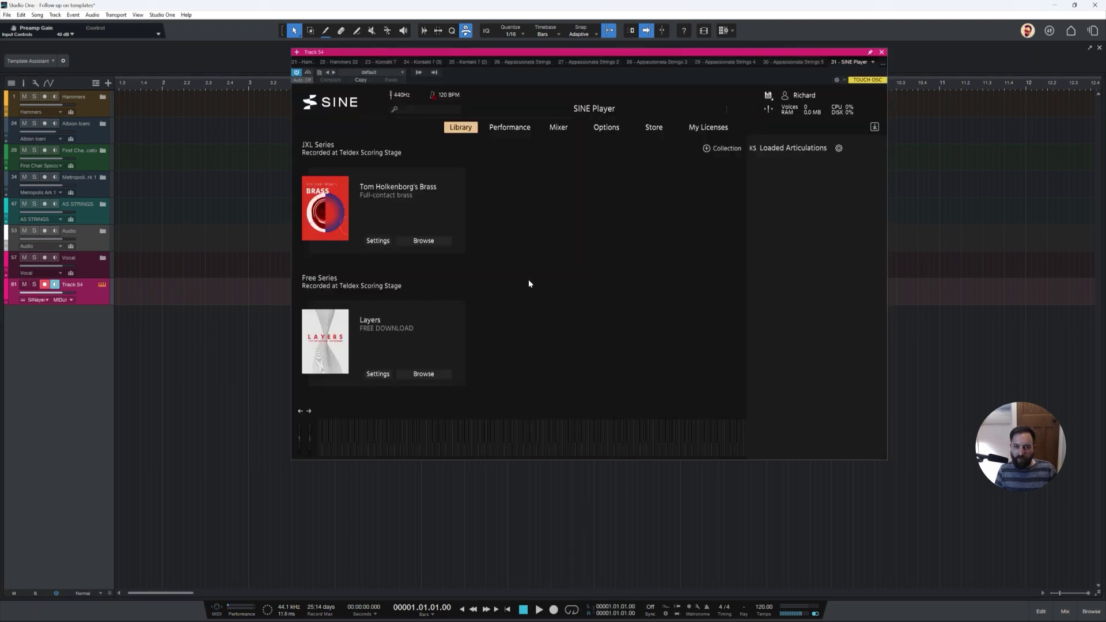
Load the 01 Drones articulations from Radome's Transformed folder into the SINE Player on Track 54.
scroll(504, 186, "down", 10)
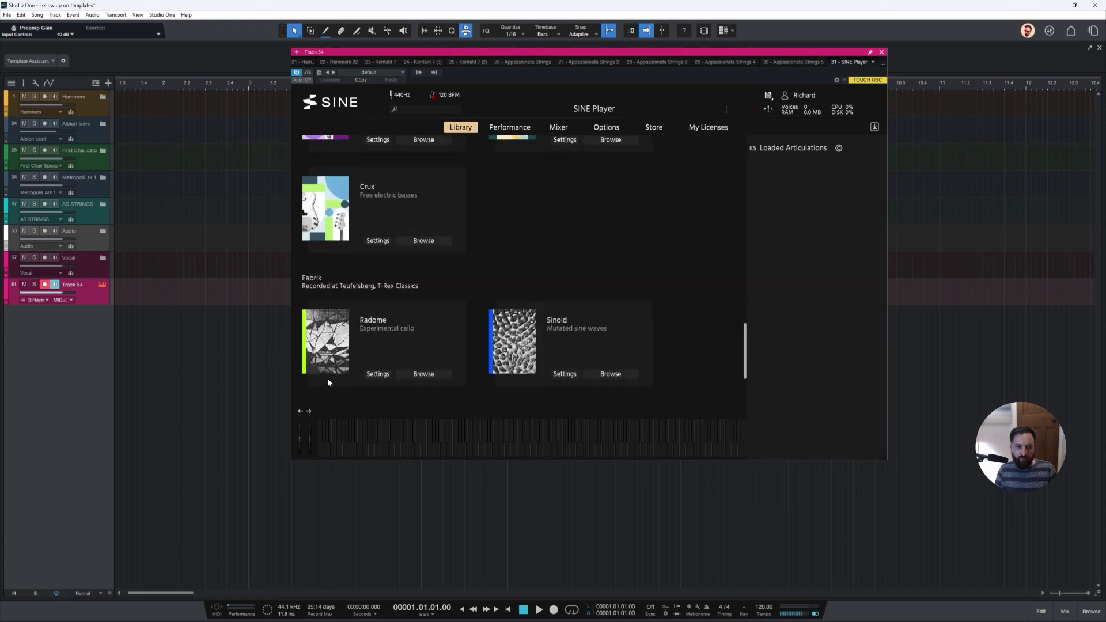
left_click(441, 376)
left_click(392, 297)
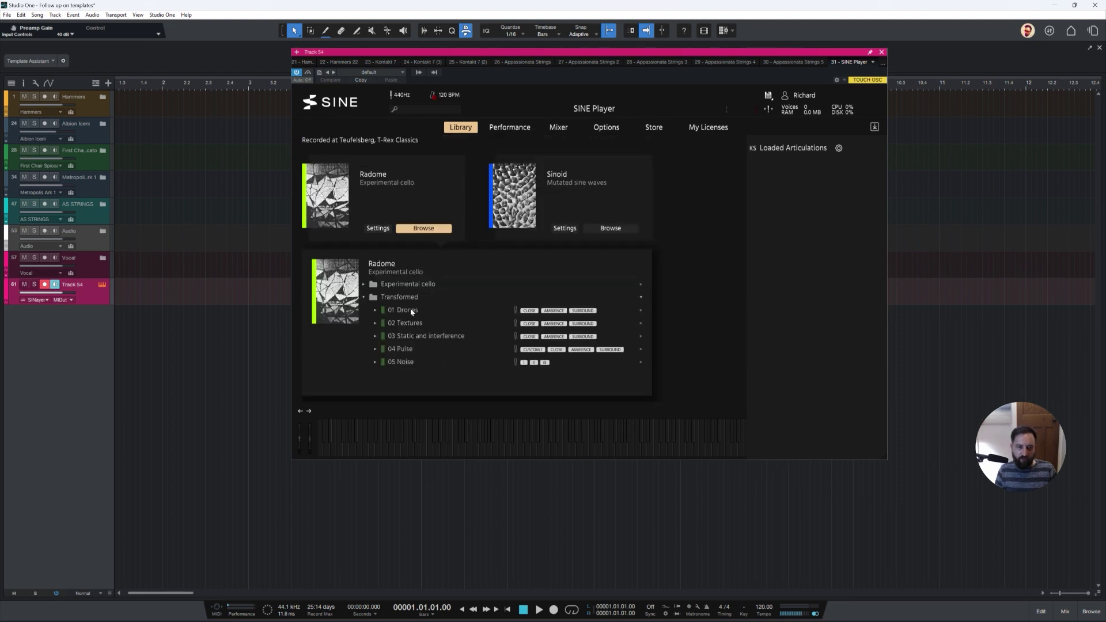
left_click(411, 311)
left_click_drag(411, 311, 790, 250)
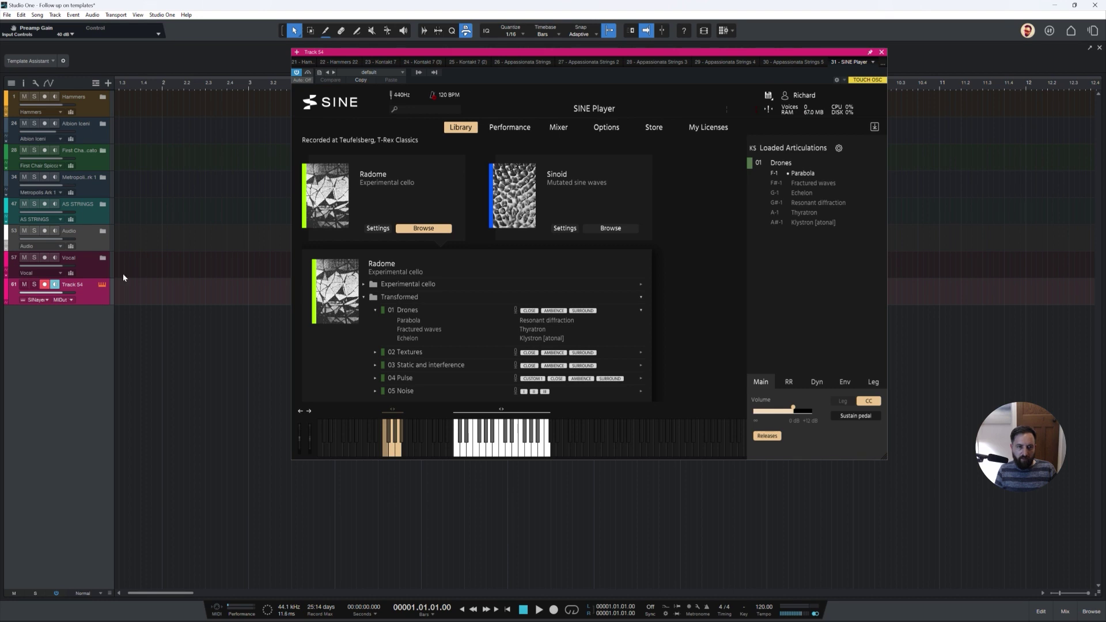
Make a complete duplicate of the SINE Player track, name it Radome and colour it green.
left_click_drag(627, 89, 609, 155)
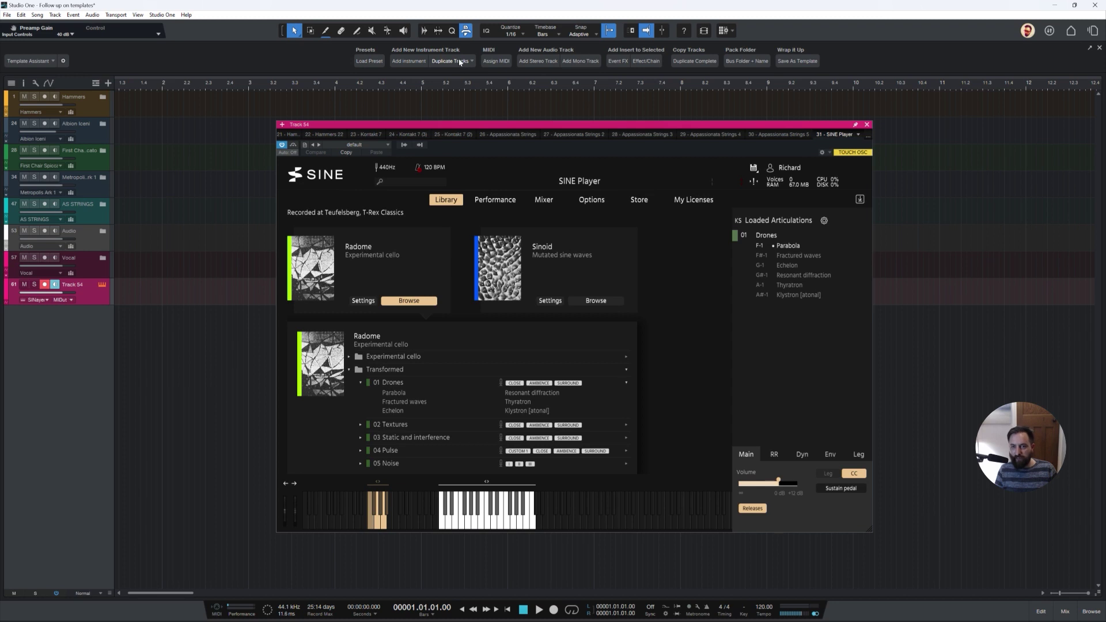
left_click(694, 61)
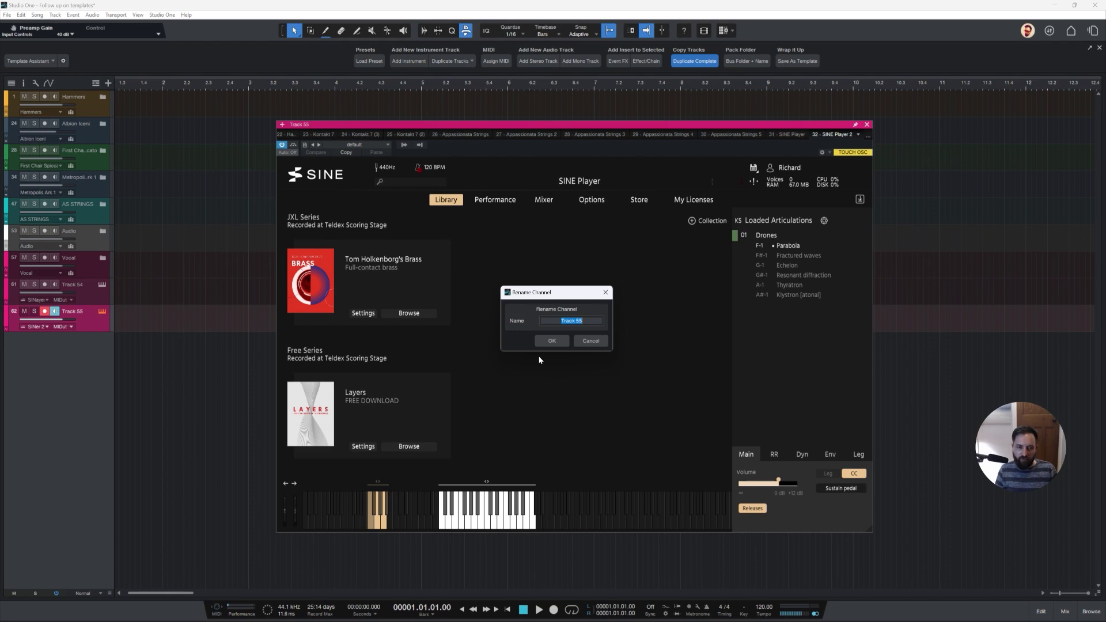
type("RAdome")
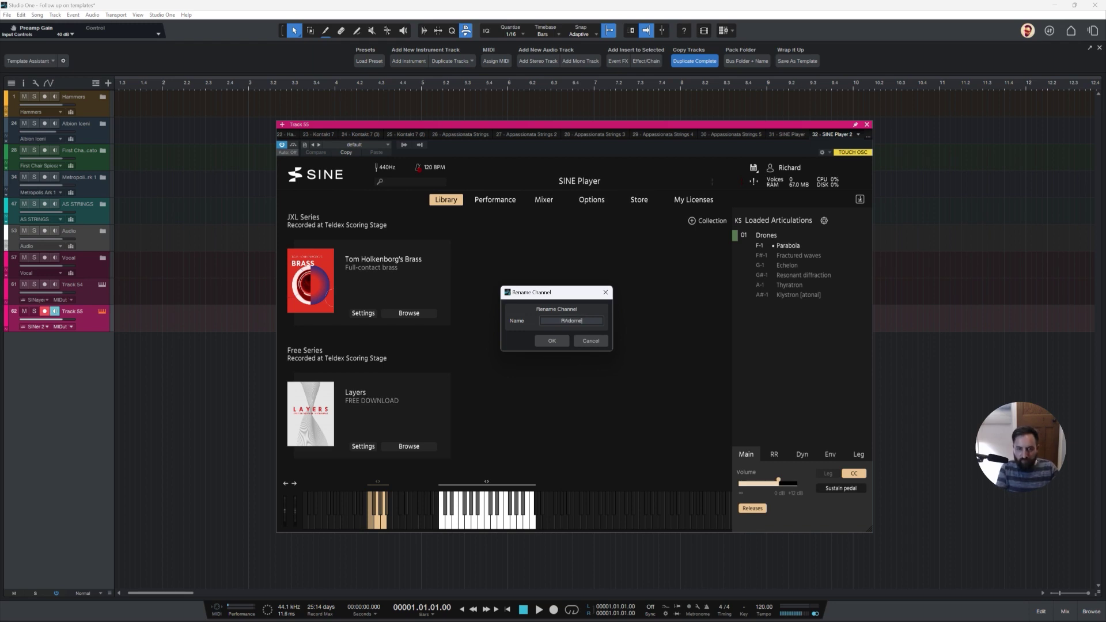
key("Delete")
type("a")
key("Return")
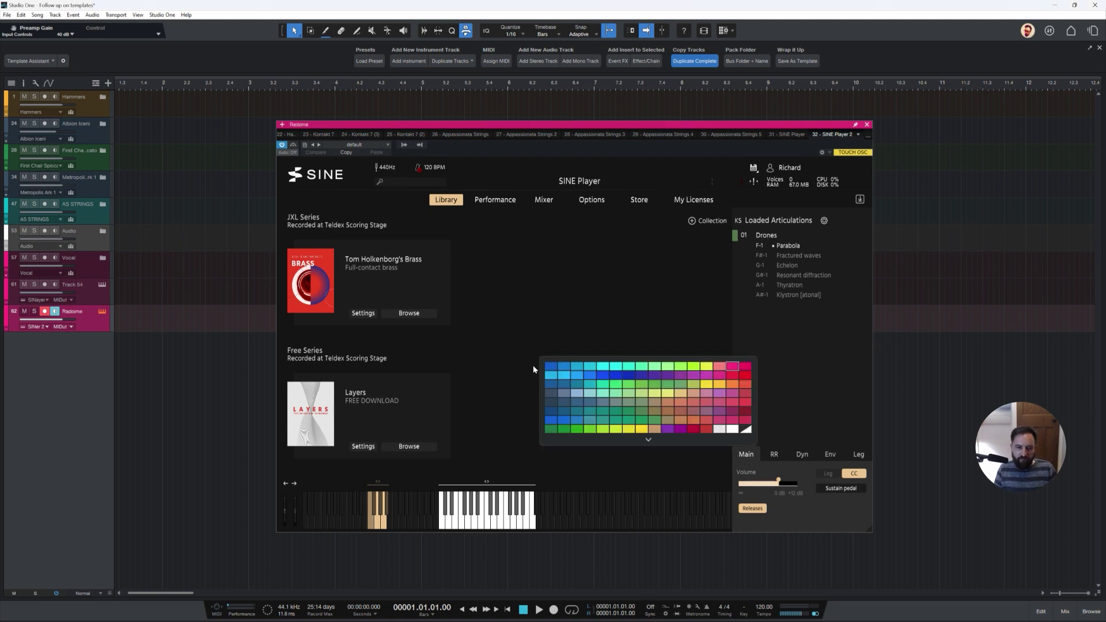
left_click(550, 429)
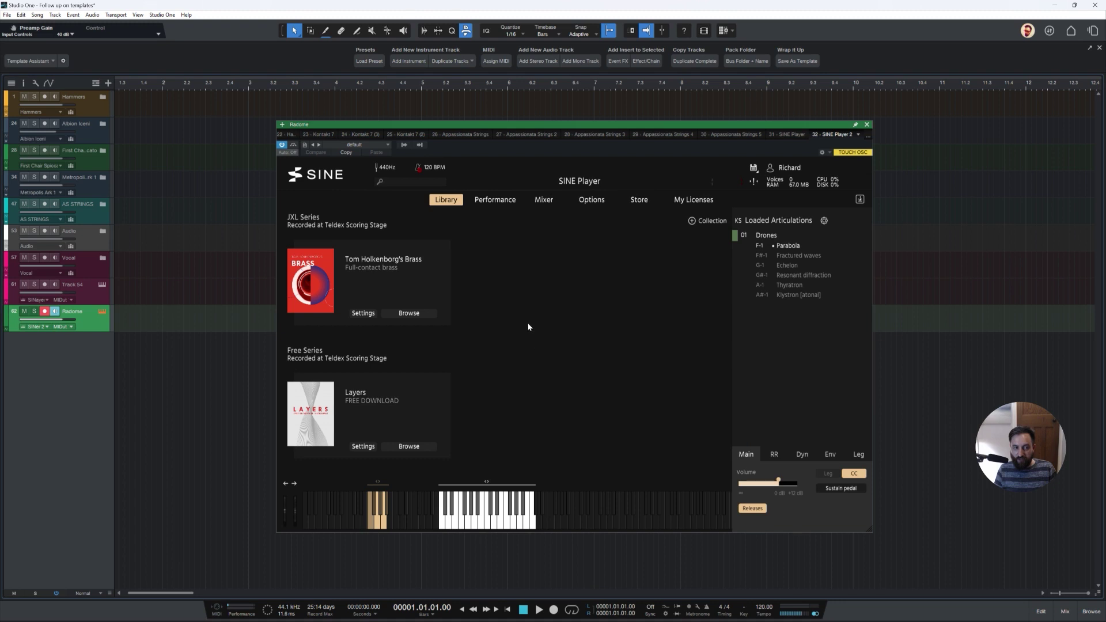
Load the 04 Pulse articulations from Radome's Transformed folder into the duplicate's SINE Player and close the instrument window.
scroll(528, 326, "down", 10)
left_click(407, 446)
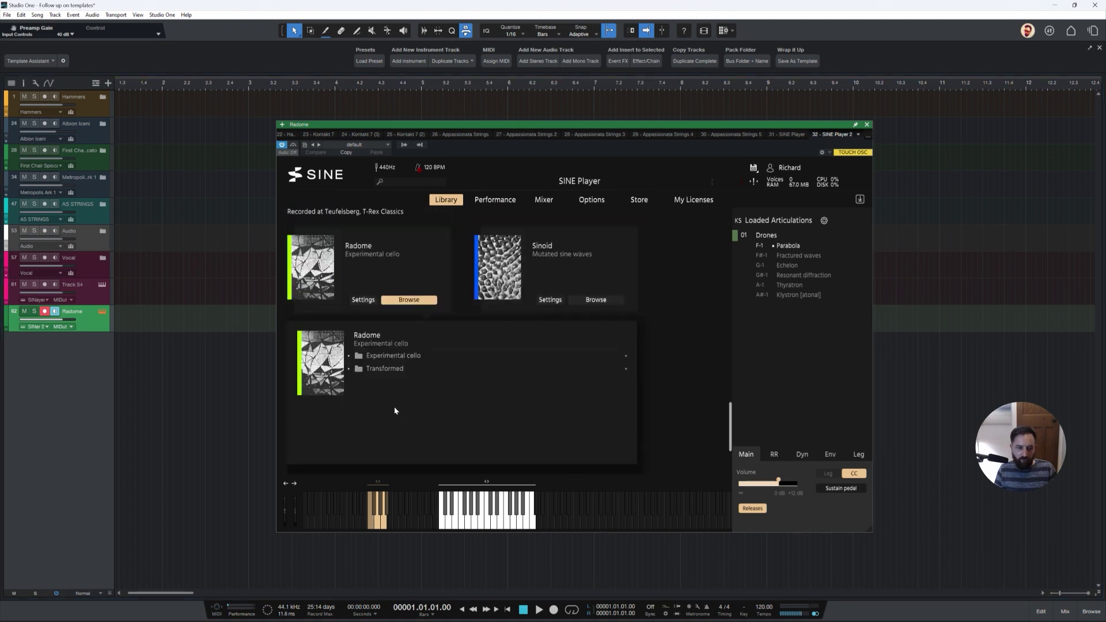
left_click(348, 369)
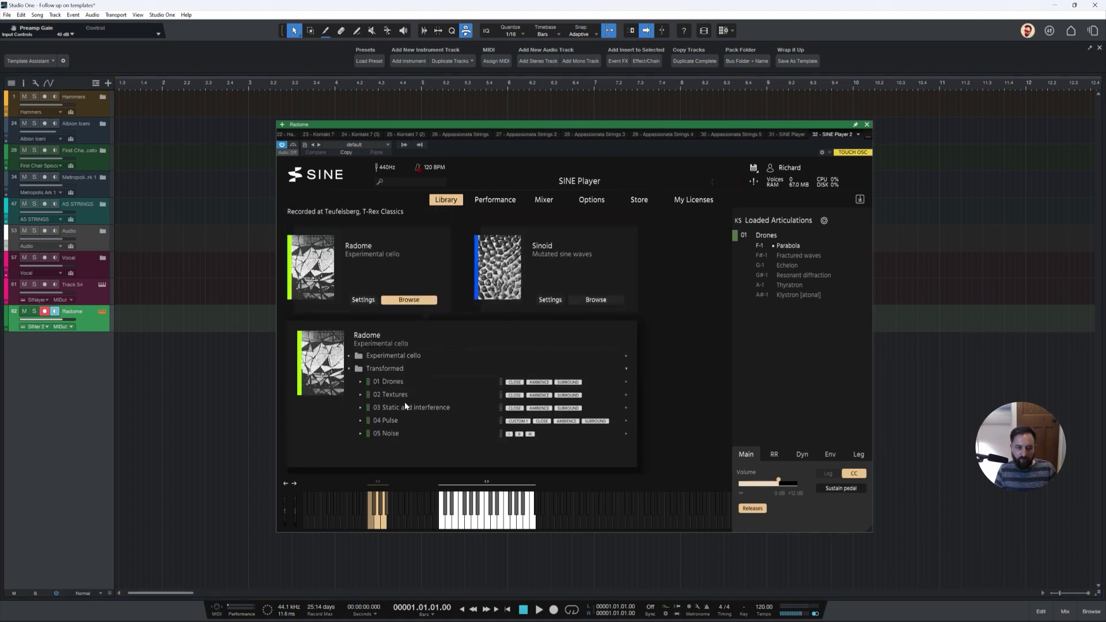
left_click(392, 420)
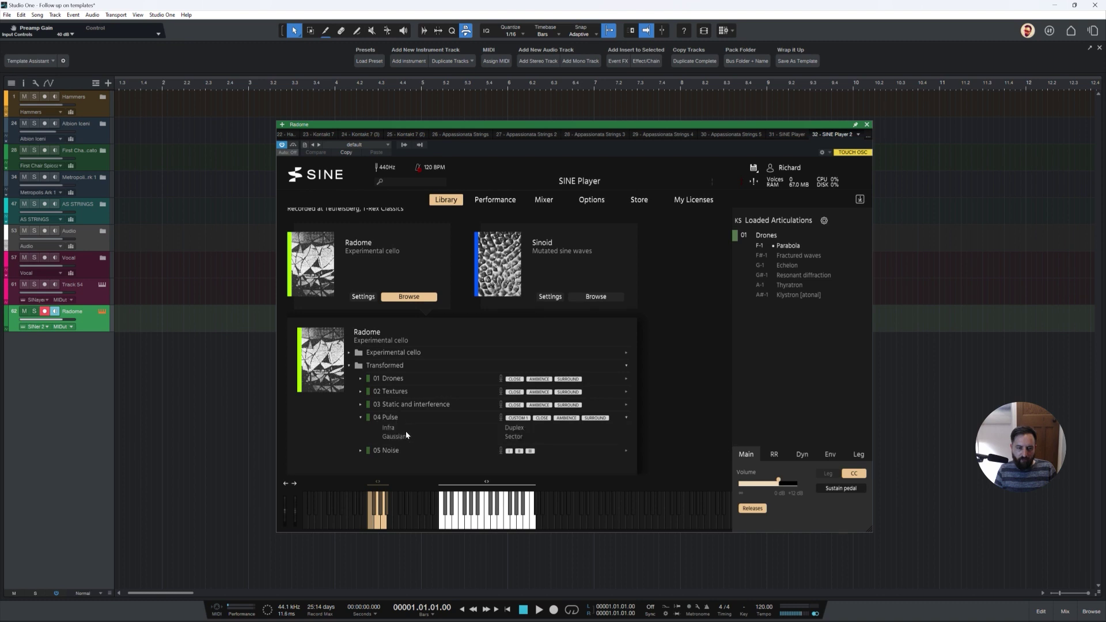
left_click_drag(395, 413, 782, 245)
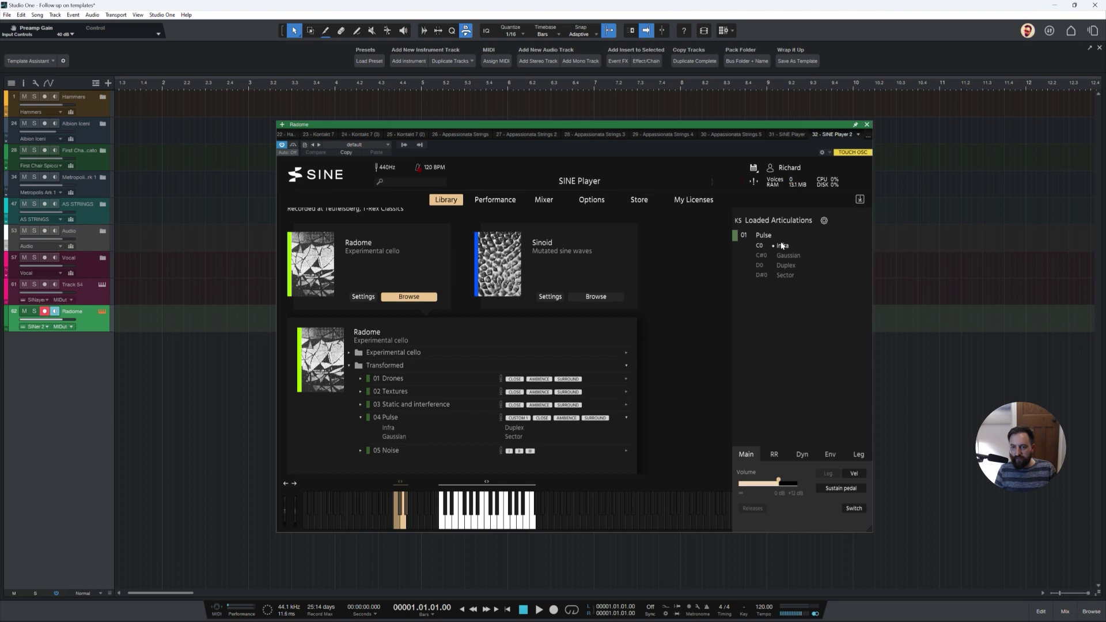
left_click(866, 125)
Rename Track 54 as Drones.
left_click(74, 288)
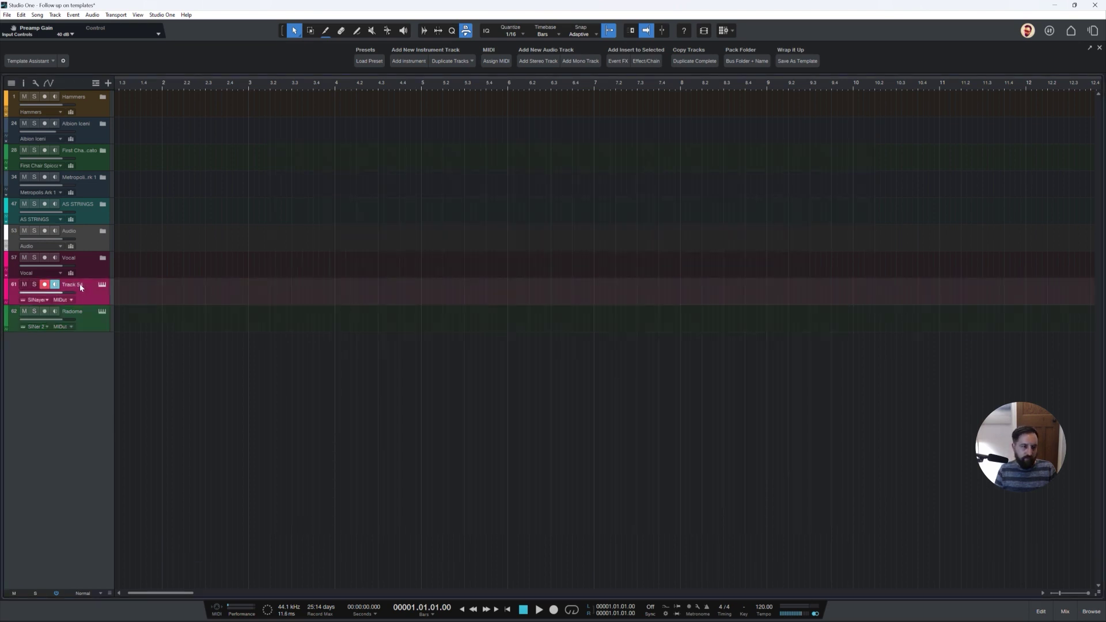
double_click(79, 285)
left_click(103, 284)
left_click(102, 285)
type("Drones")
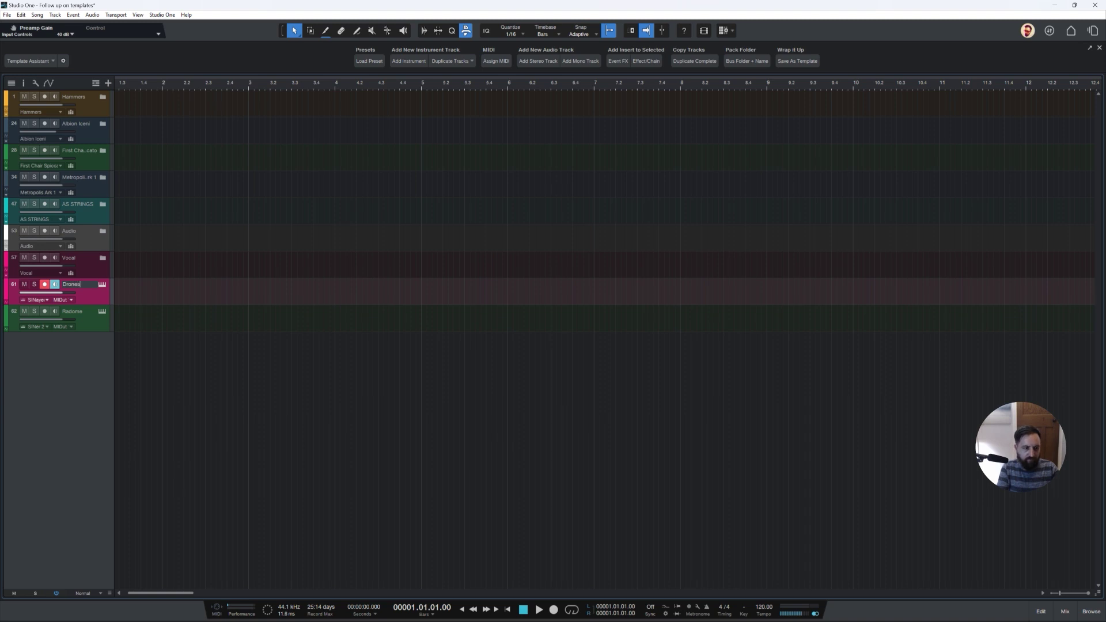
key("Return")
key("Down")
Recolour the Drones track light blue and disarm it for recording.
left_click(89, 294)
left_click(6, 286)
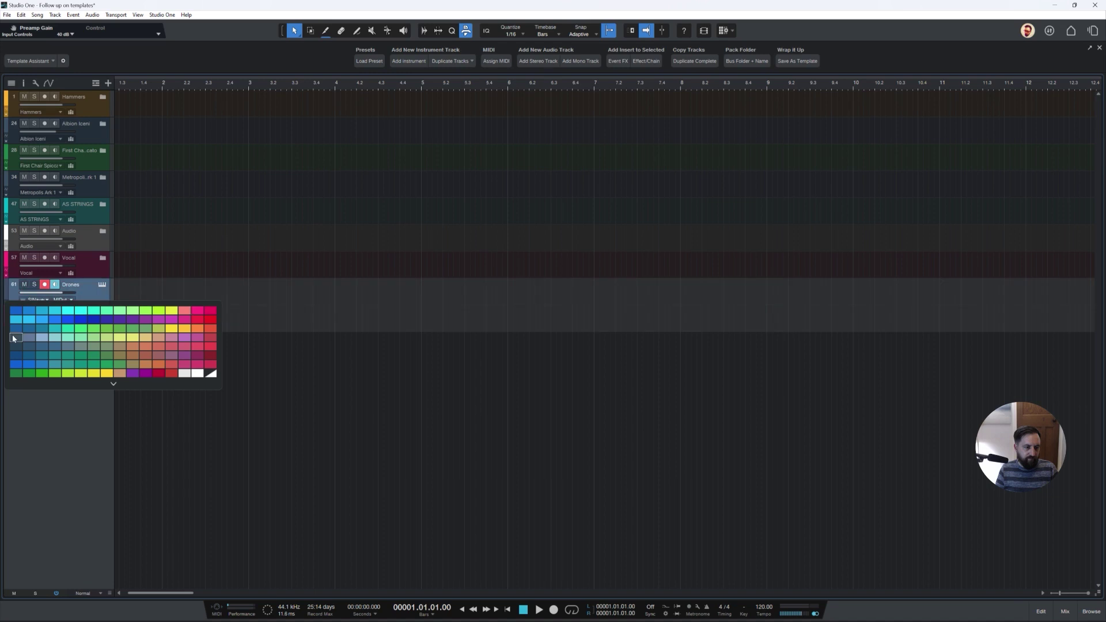
left_click(17, 375)
left_click(99, 298)
left_click(7, 288)
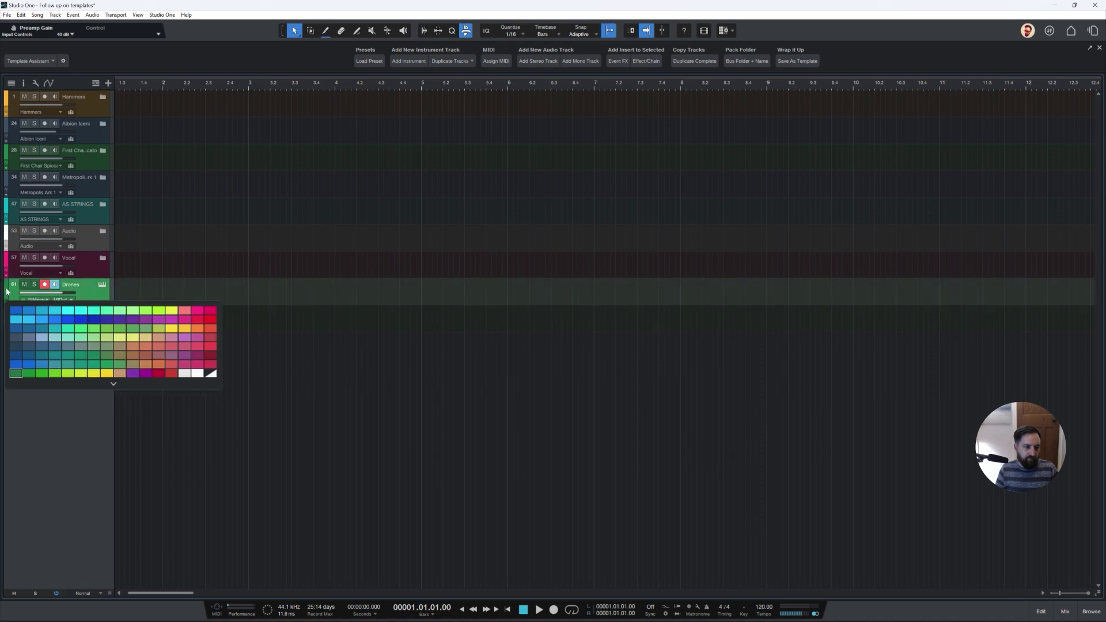
left_click(201, 324)
left_click(45, 285)
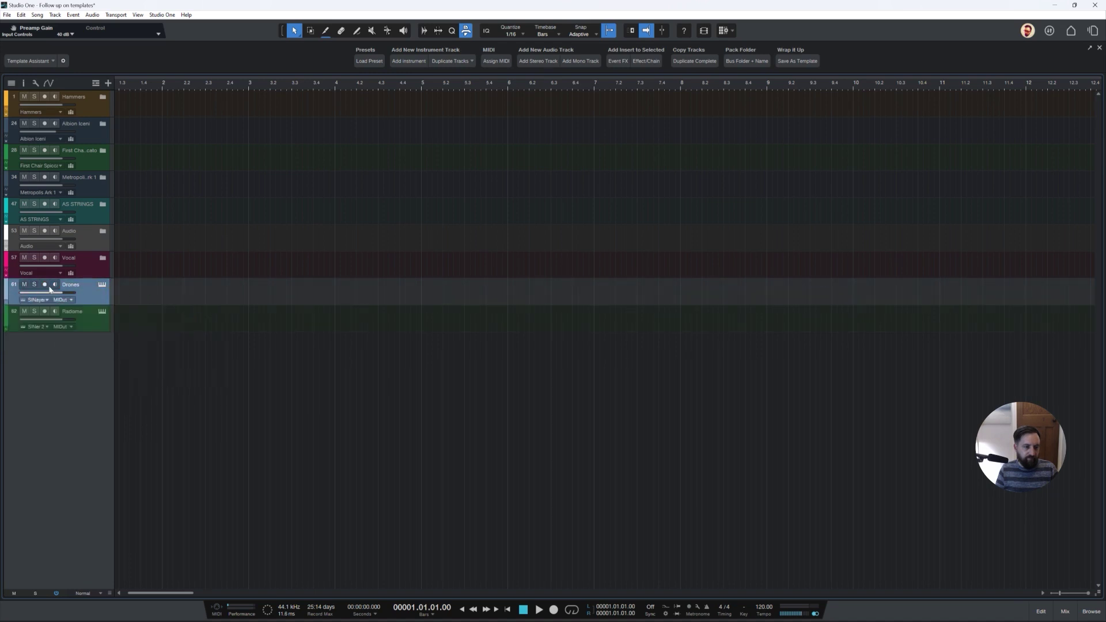
Pack the Drones and Radome tracks into a slate-blue bus folder named Orchestral Tools and disarm it for recording.
left_click(160, 322)
left_click(746, 62)
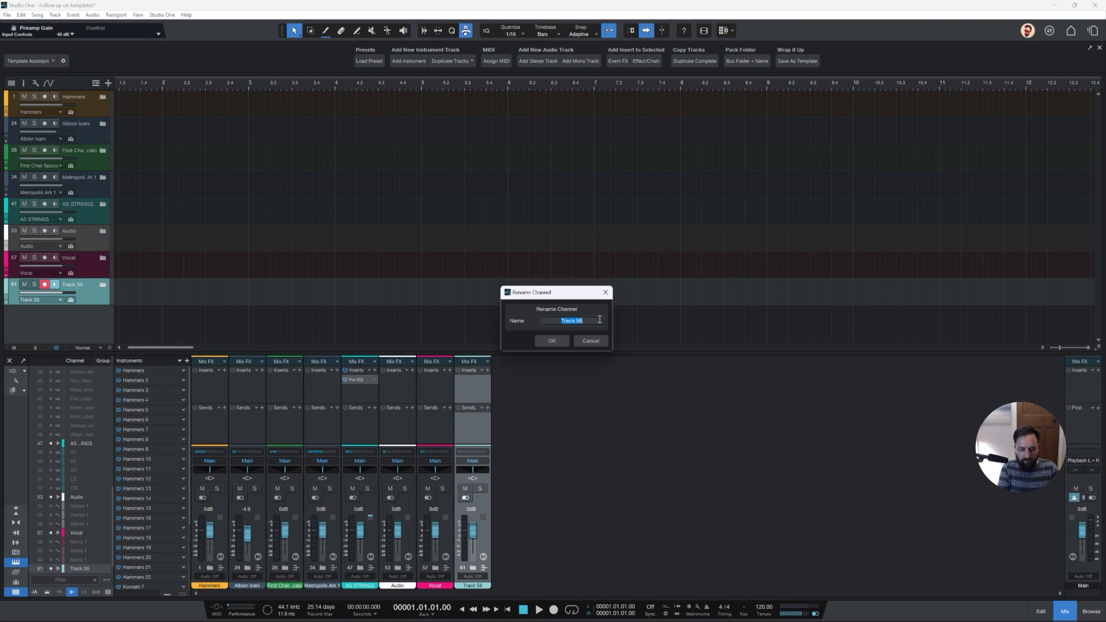
type("Orchestral Tools")
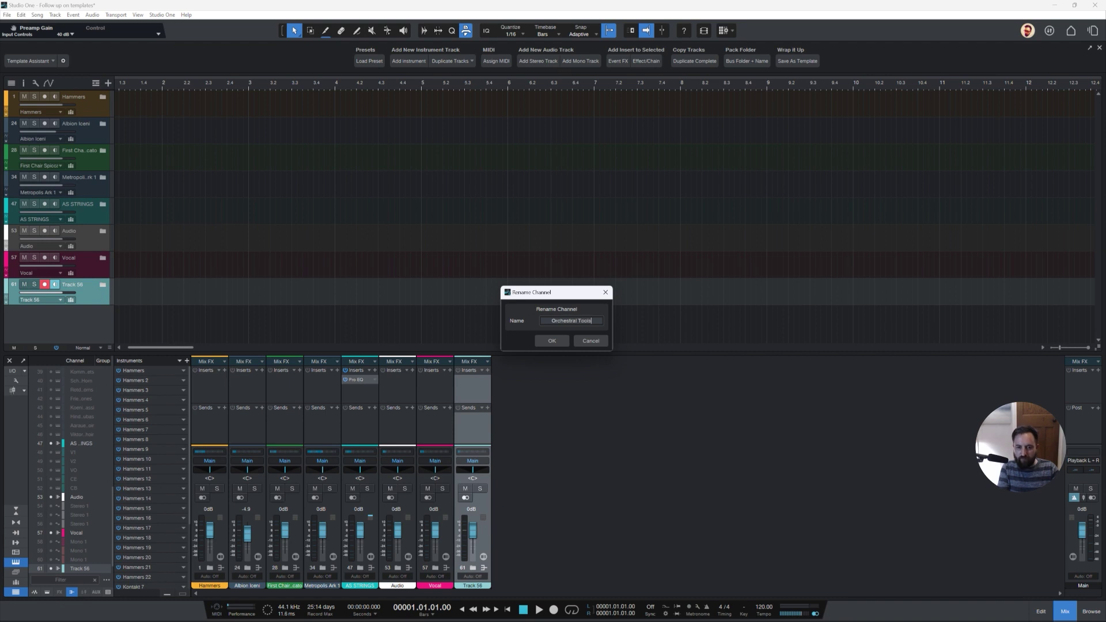
key("Return")
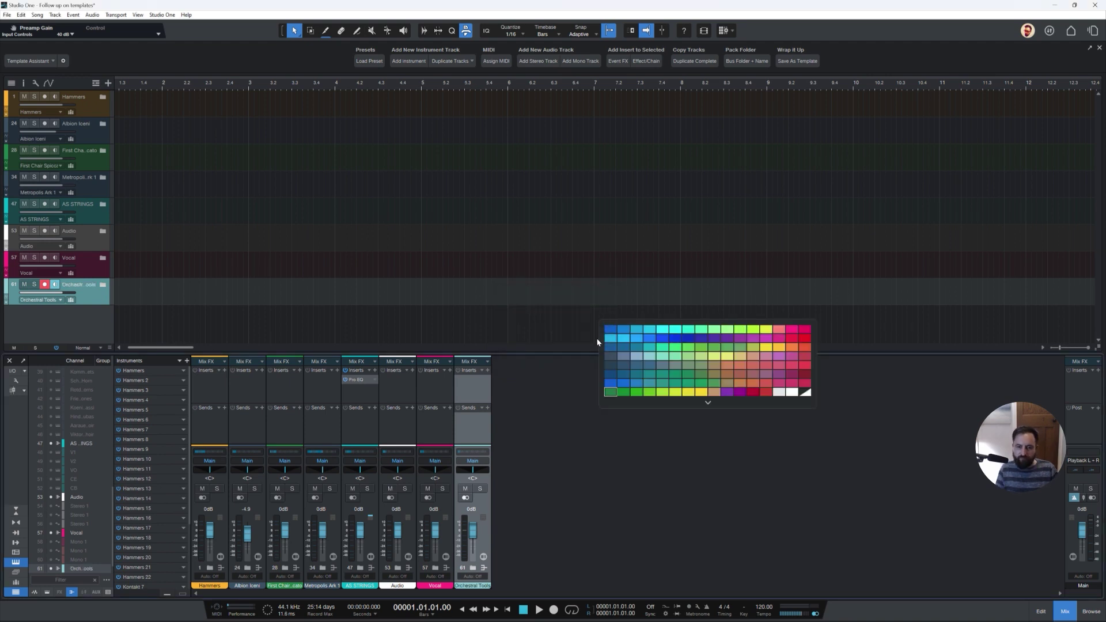
left_click(606, 356)
left_click(46, 285)
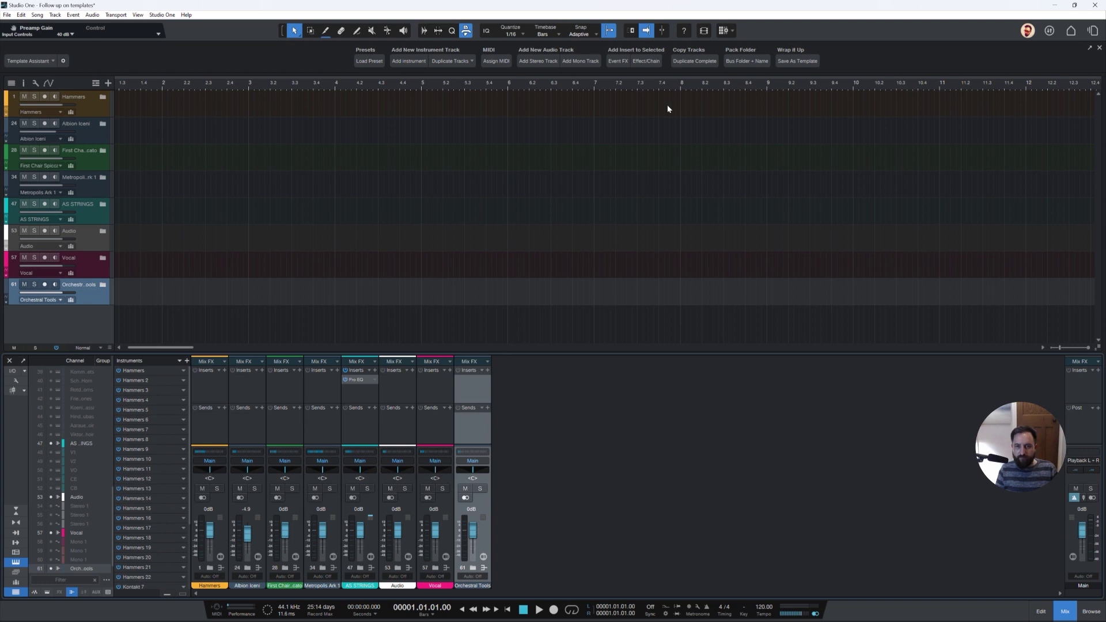
Add the Male Rock FX chain from the Vocals presets to the Vocal bus and enlarge the mixer to show the inserts.
left_click(431, 382)
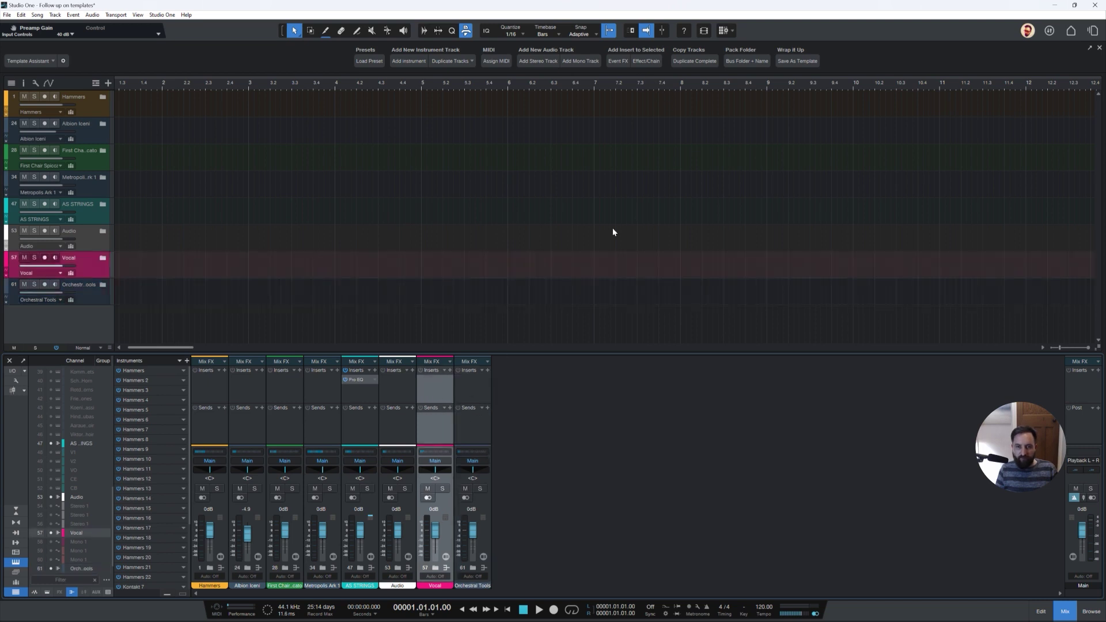
left_click(646, 62)
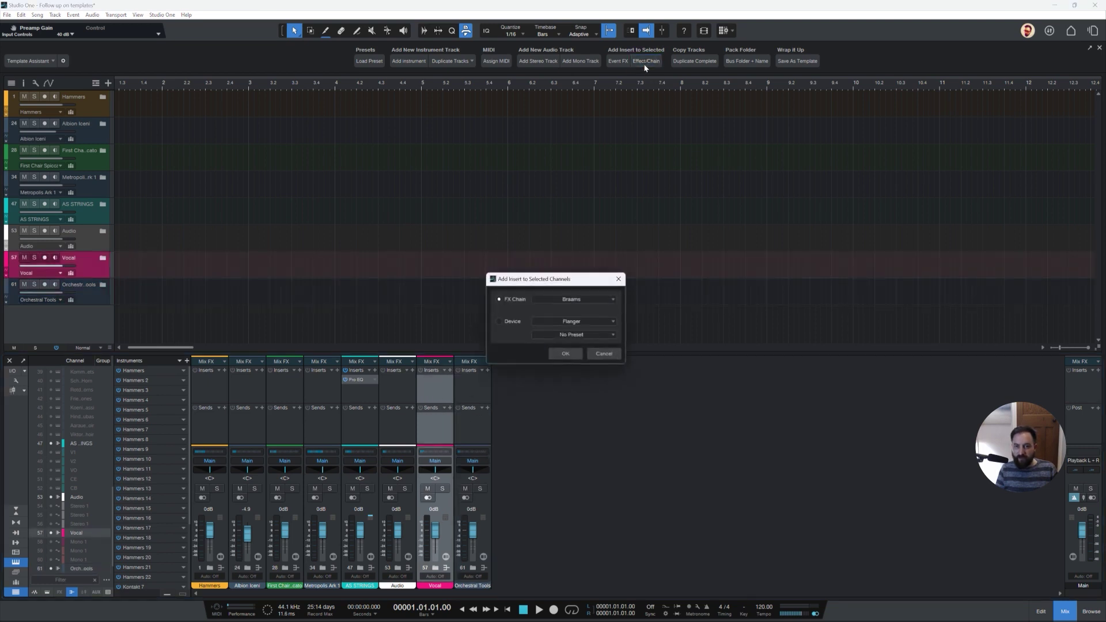
left_click(595, 299)
left_click(596, 506)
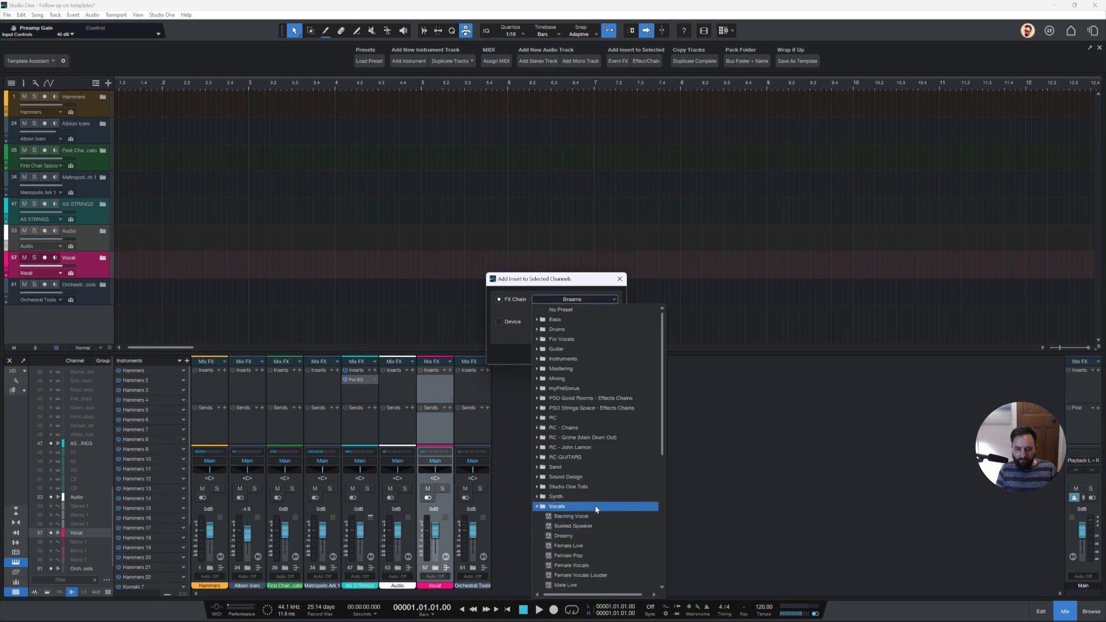
scroll(607, 489, "down", 5)
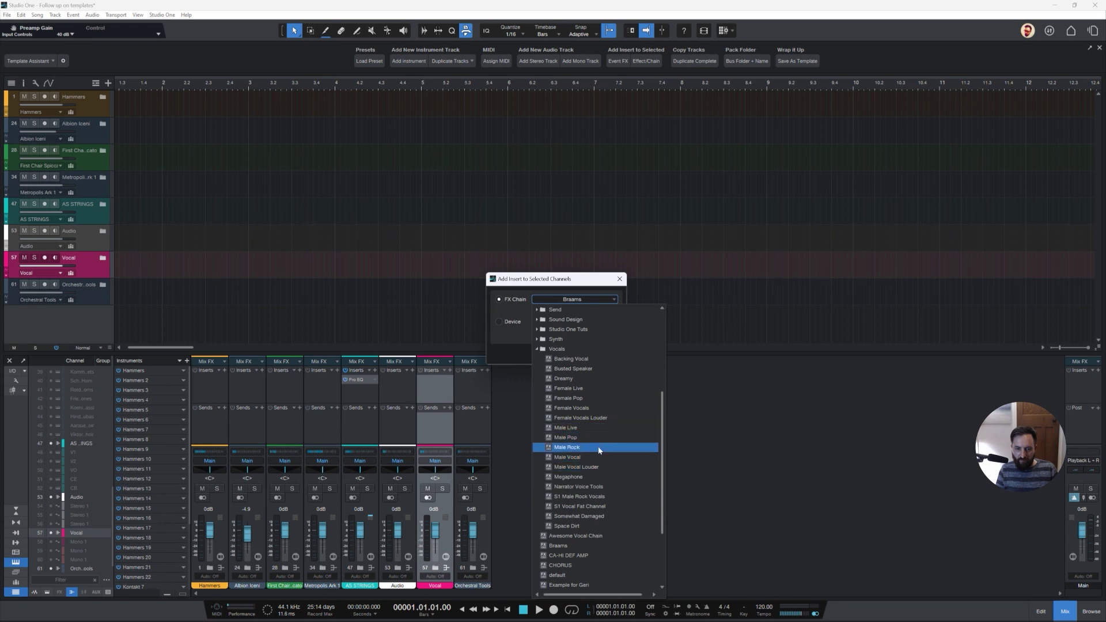
left_click(599, 447)
left_click(569, 353)
left_click_drag(566, 351, 565, 281)
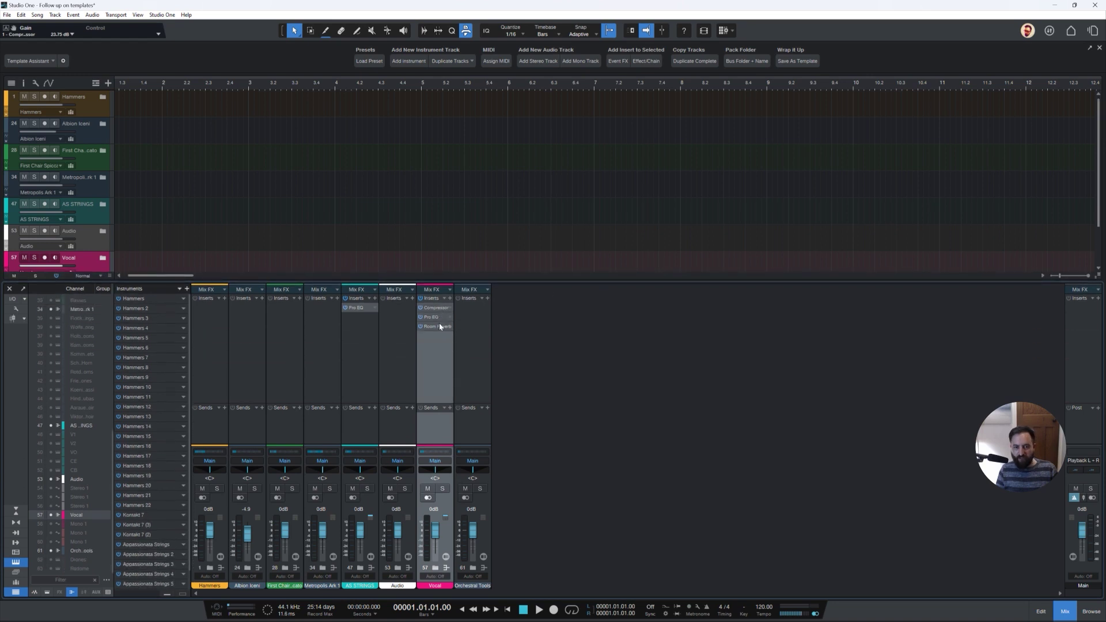
Insert ValhallaShimmer with its default settings on the Orchestral Tools bus and close the plug-in window.
left_click(477, 333)
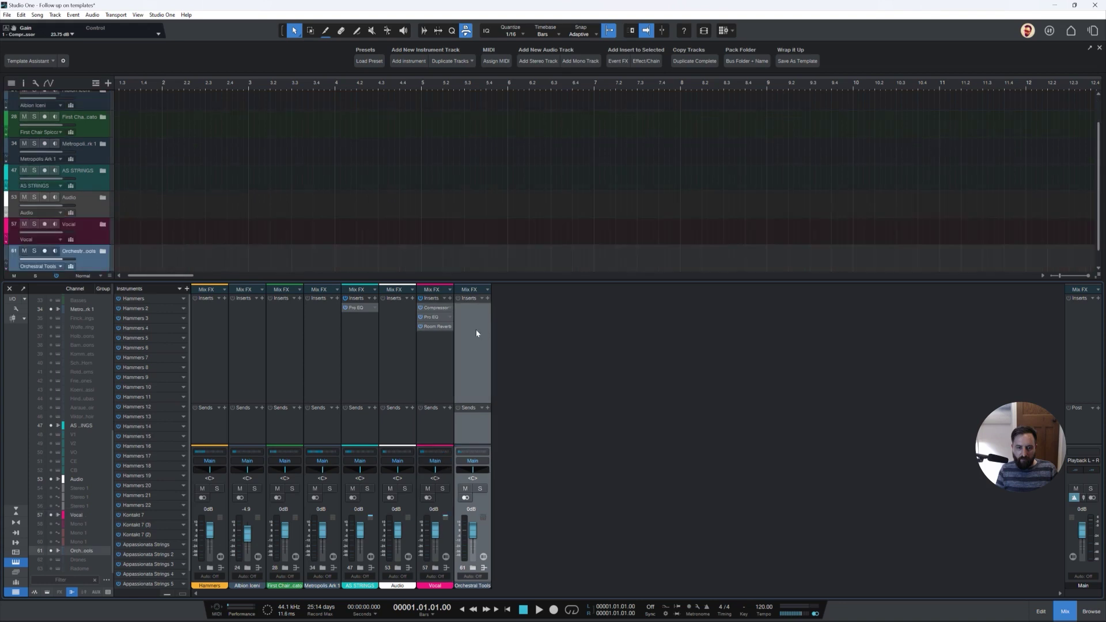
left_click(487, 299)
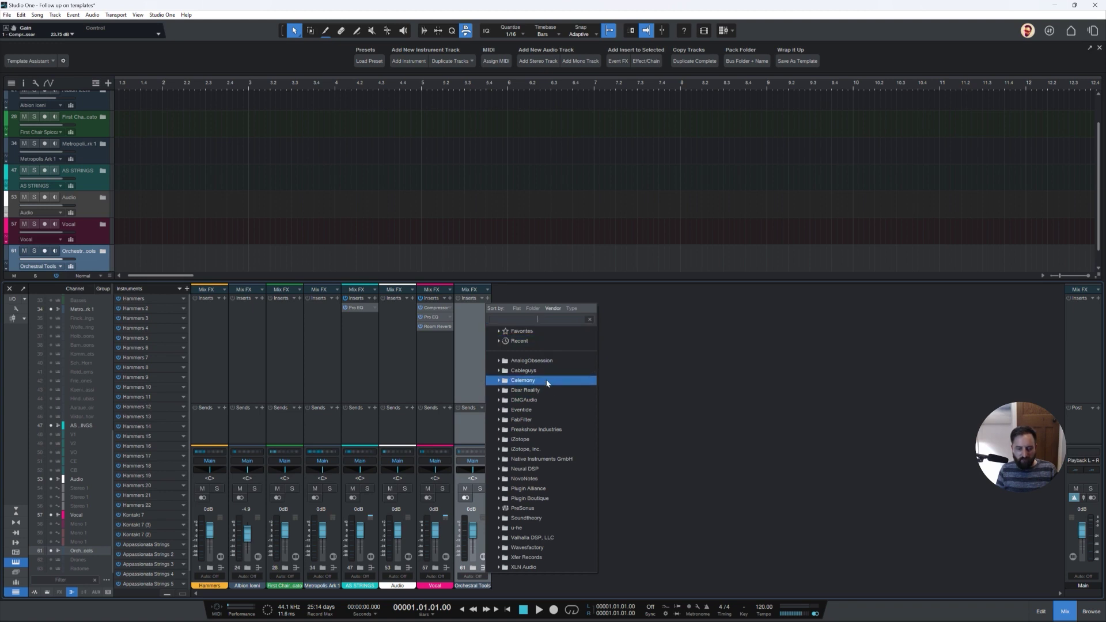
type("sim")
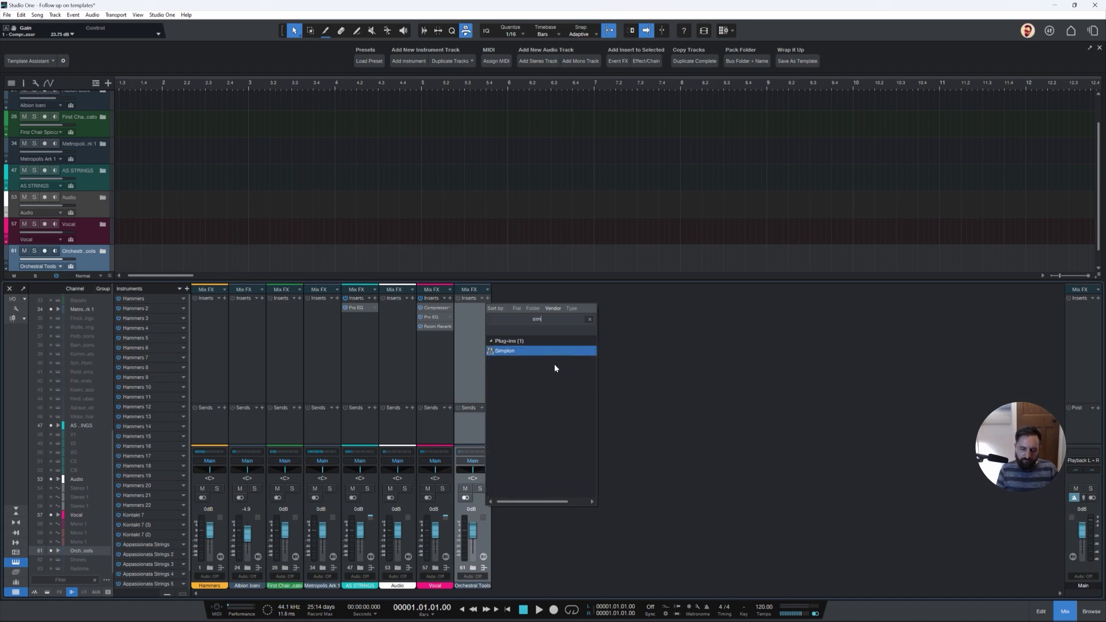
key("BackSpace")
key("BackSpace")
type("him")
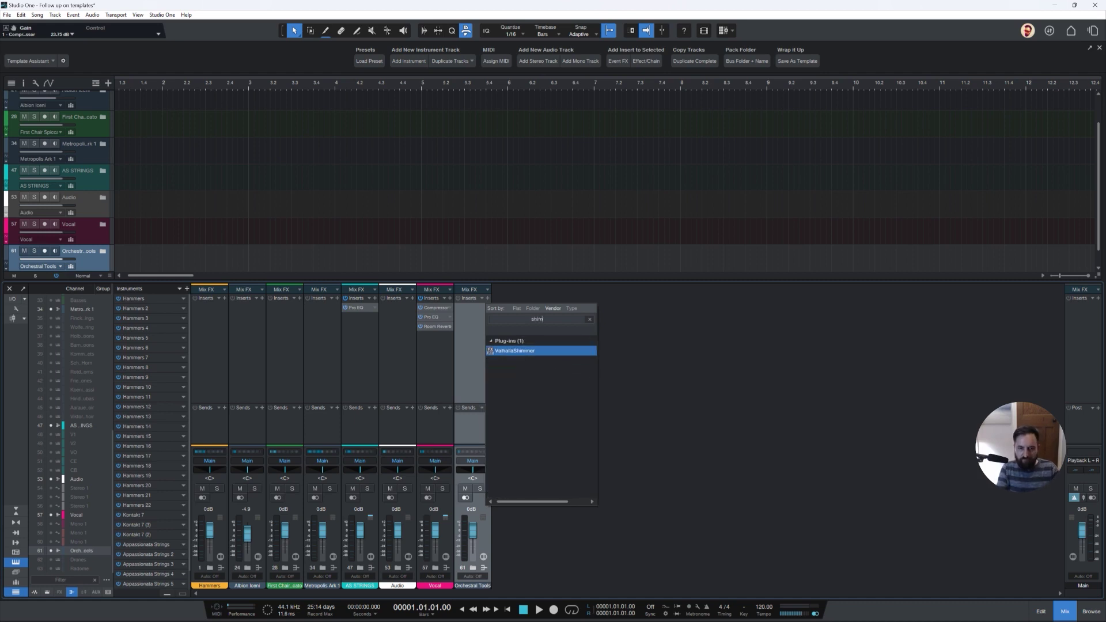
key("Return")
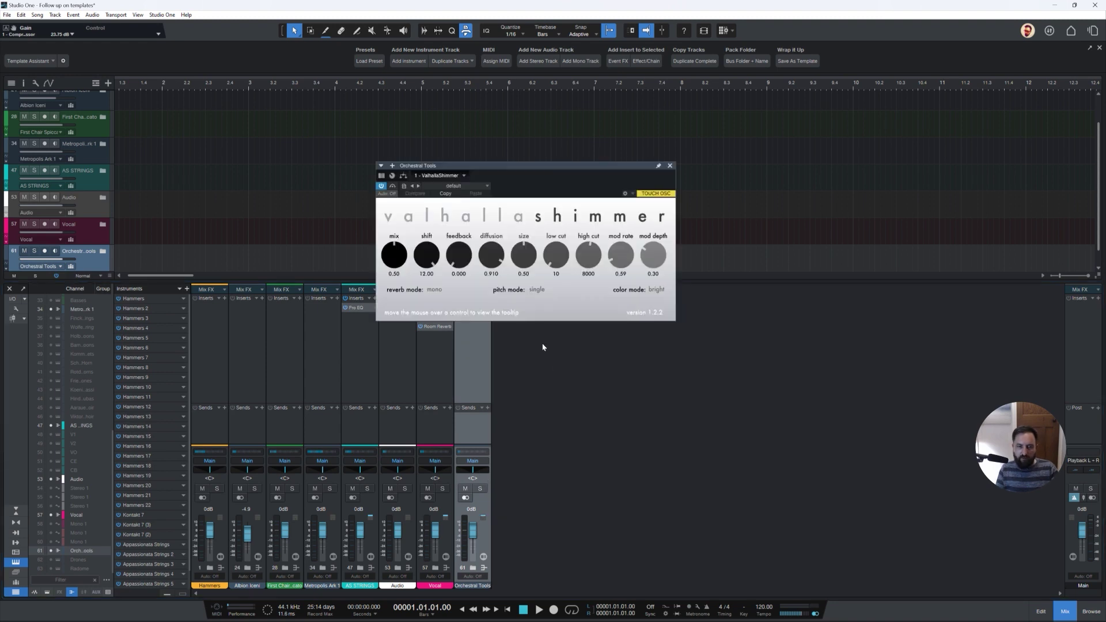
left_click(670, 166)
Insert FabFilter Simplon after ValhallaShimmer on the Orchestral Tools bus and lower its filter 1 frequency slightly.
left_click(488, 299)
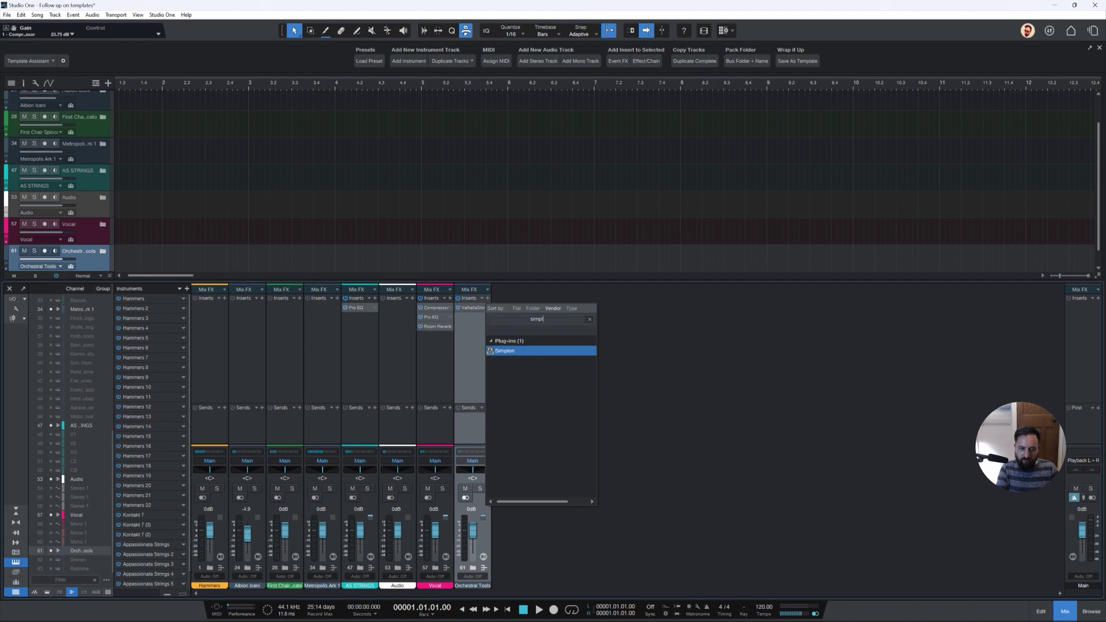
left_click(489, 299)
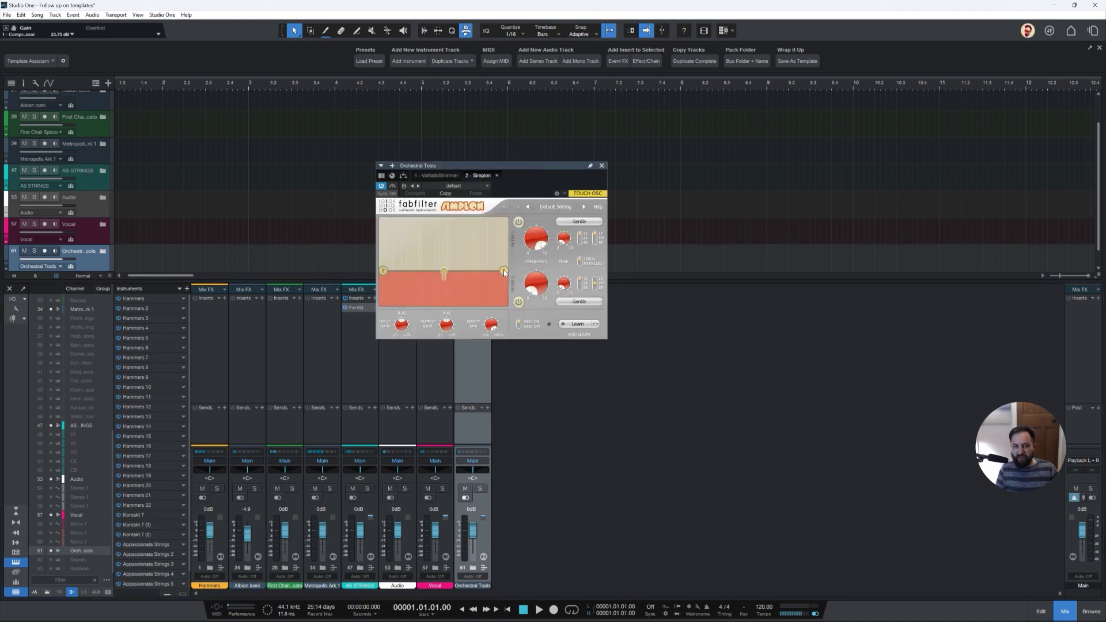
left_click_drag(460, 282, 489, 289)
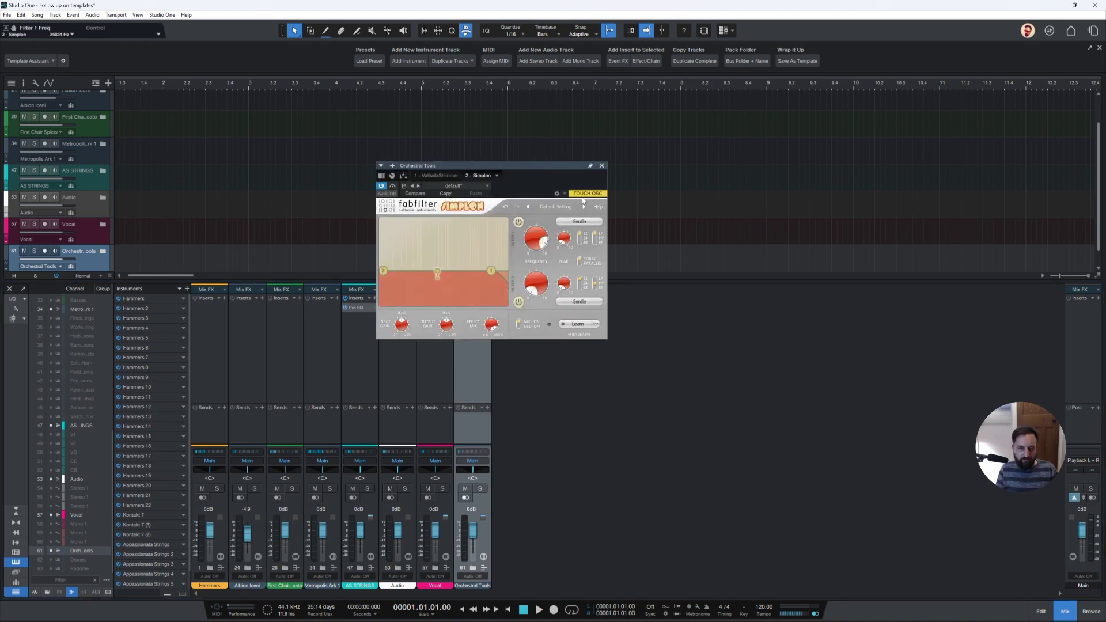
left_click(602, 166)
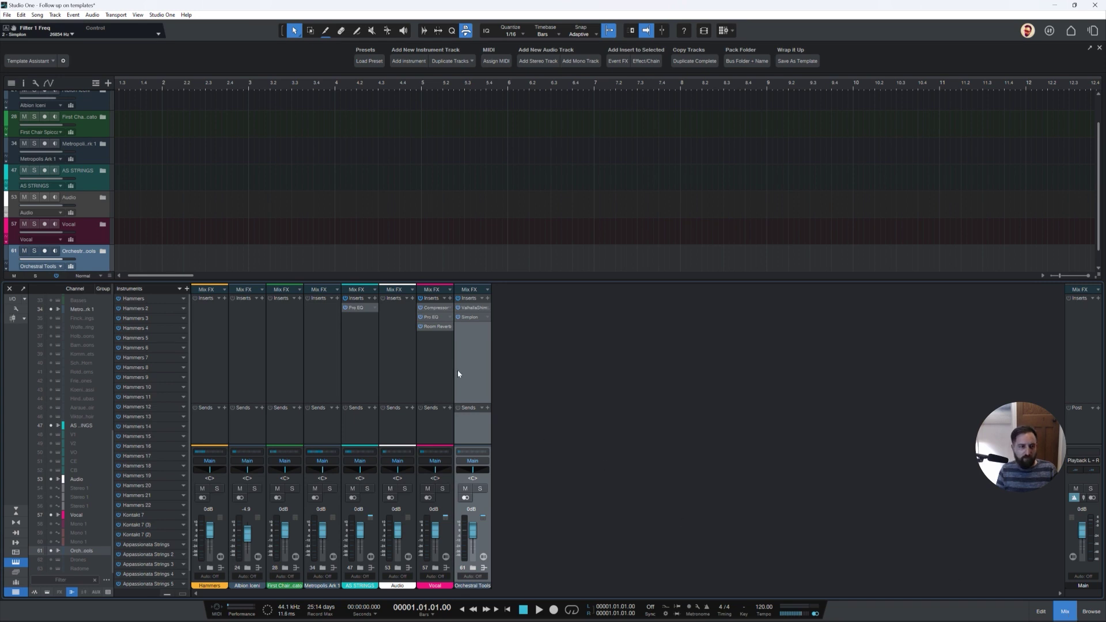
Expand all the bus folders in the mixer and look through the individual channels inside them.
left_click(473, 568)
left_click(434, 568)
left_click(397, 568)
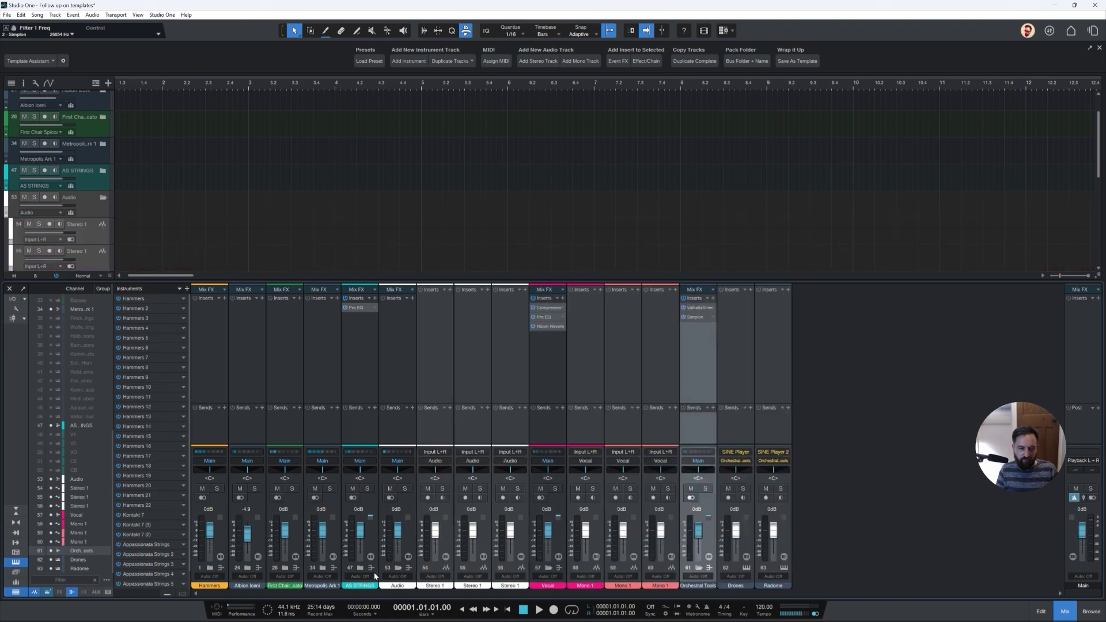
left_click(361, 567)
left_click(323, 568)
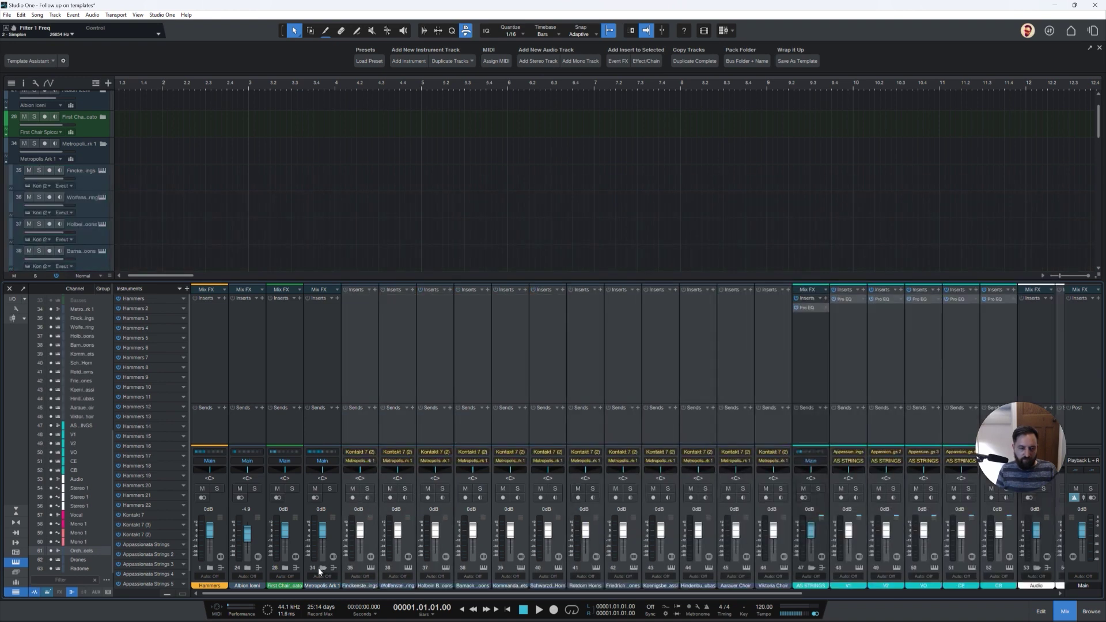
left_click(285, 568)
left_click(247, 568)
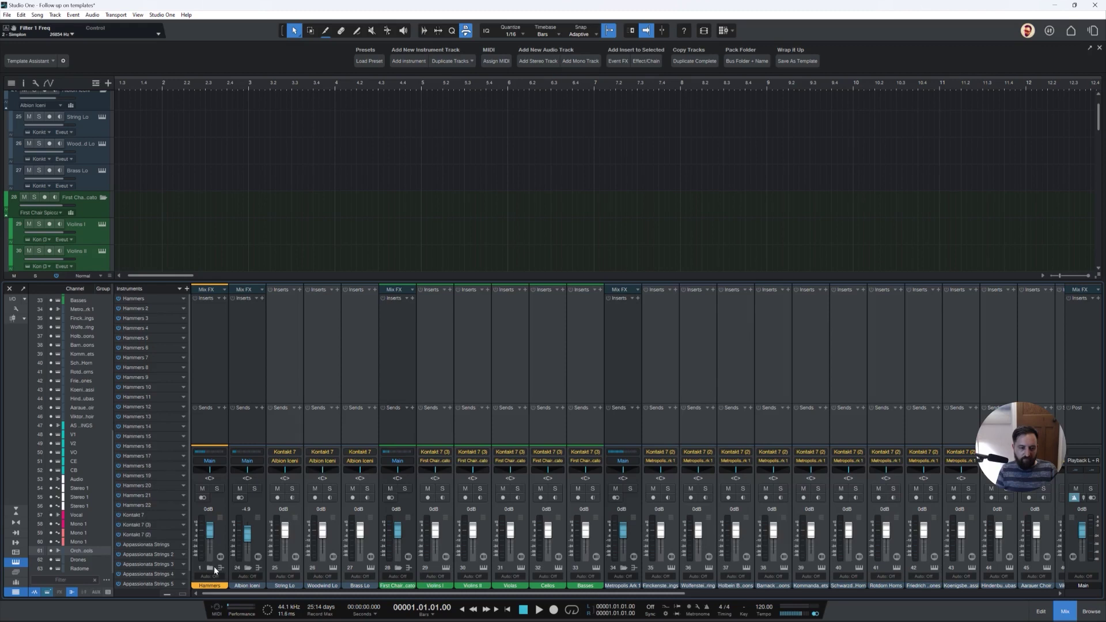
left_click(211, 567)
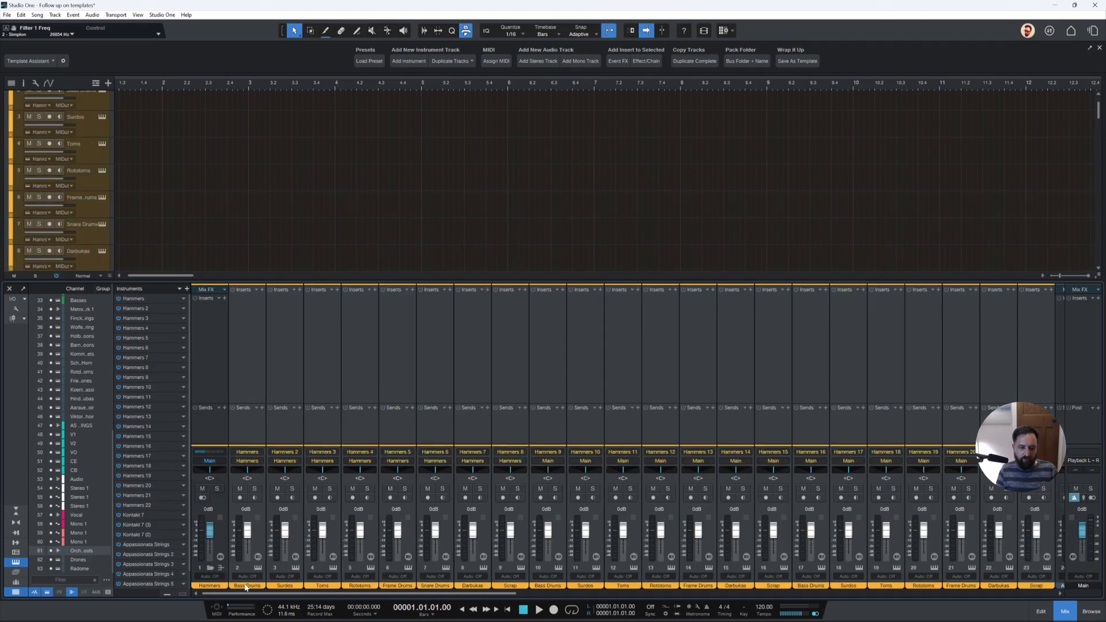
left_click_drag(245, 594, 792, 595)
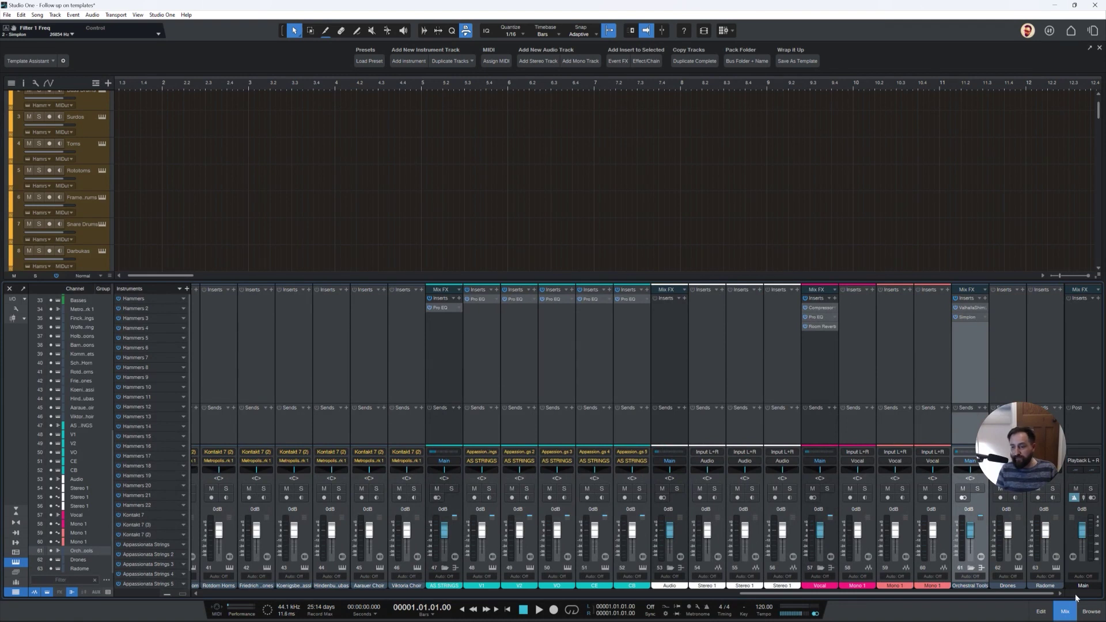
Hide the mixer and collapse every bus folder in the arrangement, from Hammers down to Orchestral Tools.
key("F3")
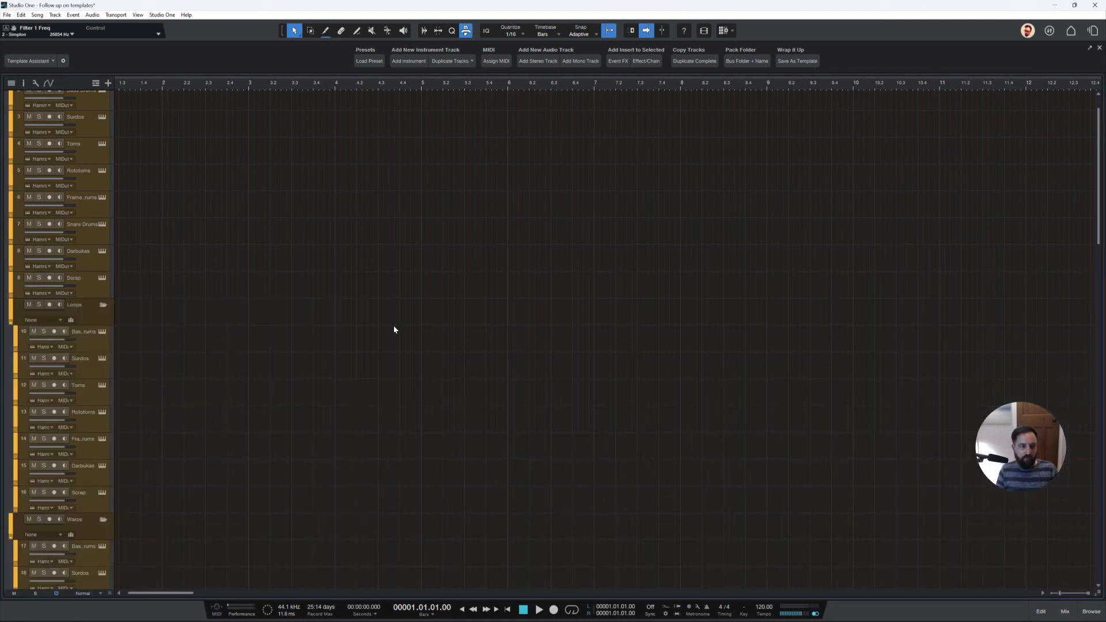
scroll(99, 237, "up", 1)
left_click(103, 97)
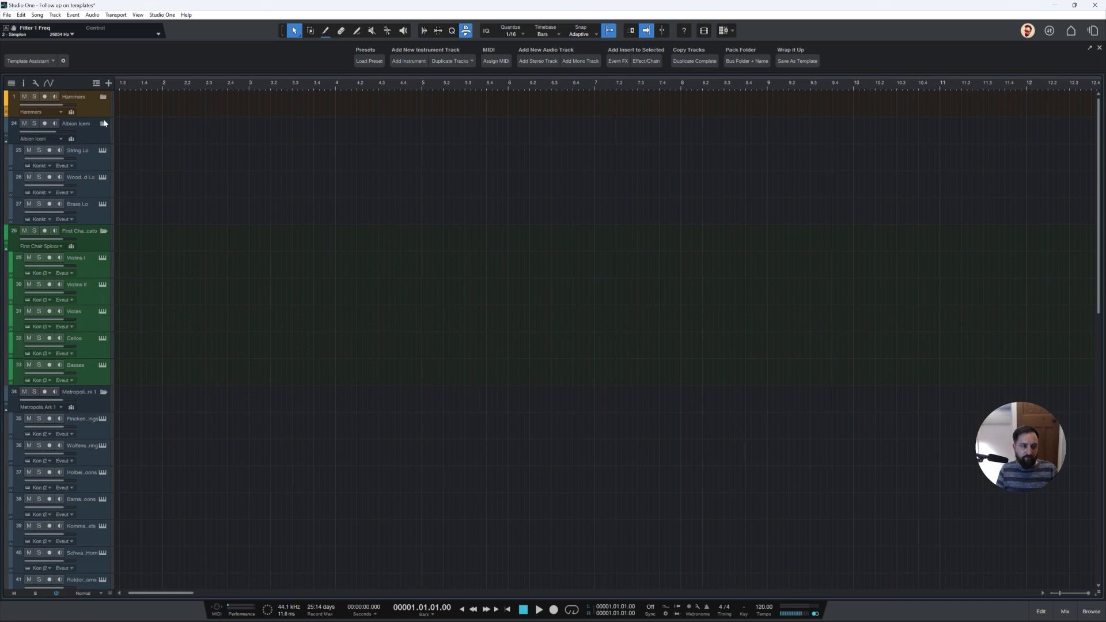
left_click(104, 123)
left_click(103, 150)
left_click(104, 177)
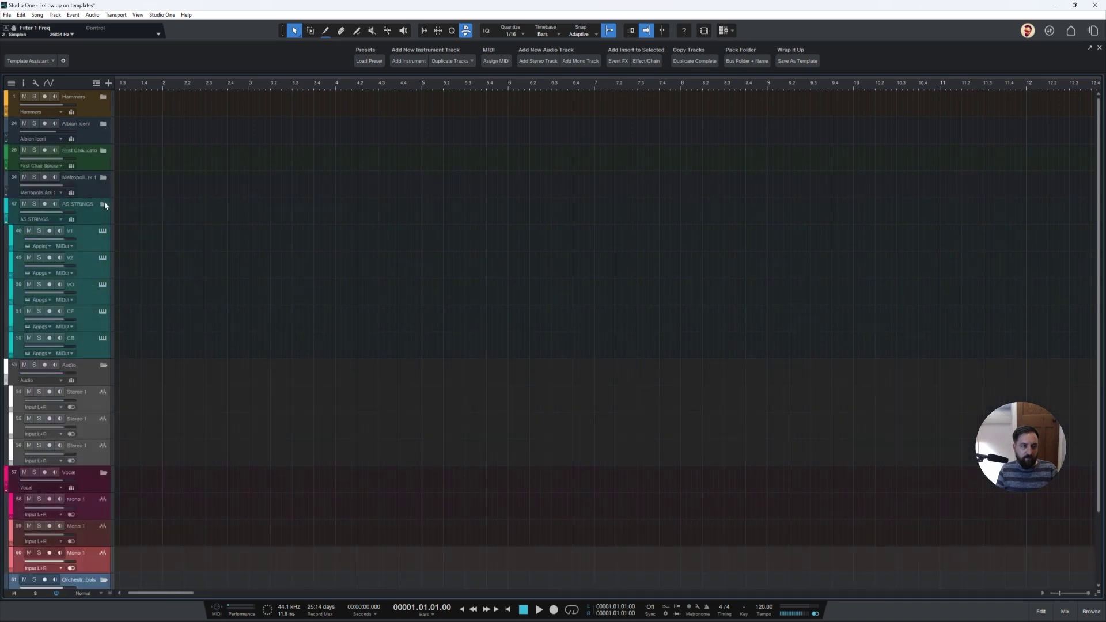
left_click(103, 204)
left_click(104, 231)
left_click(103, 259)
left_click(104, 285)
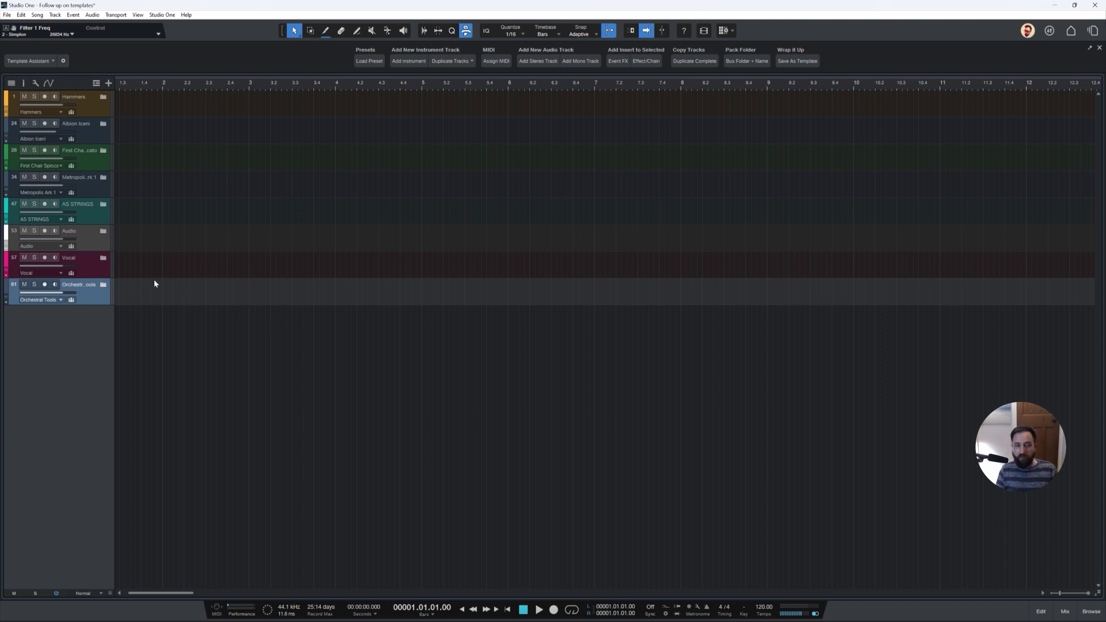
Select all the bus folders from Hammers to Orchestral Tools and disable the selected tracks.
left_click(95, 112, "shift")
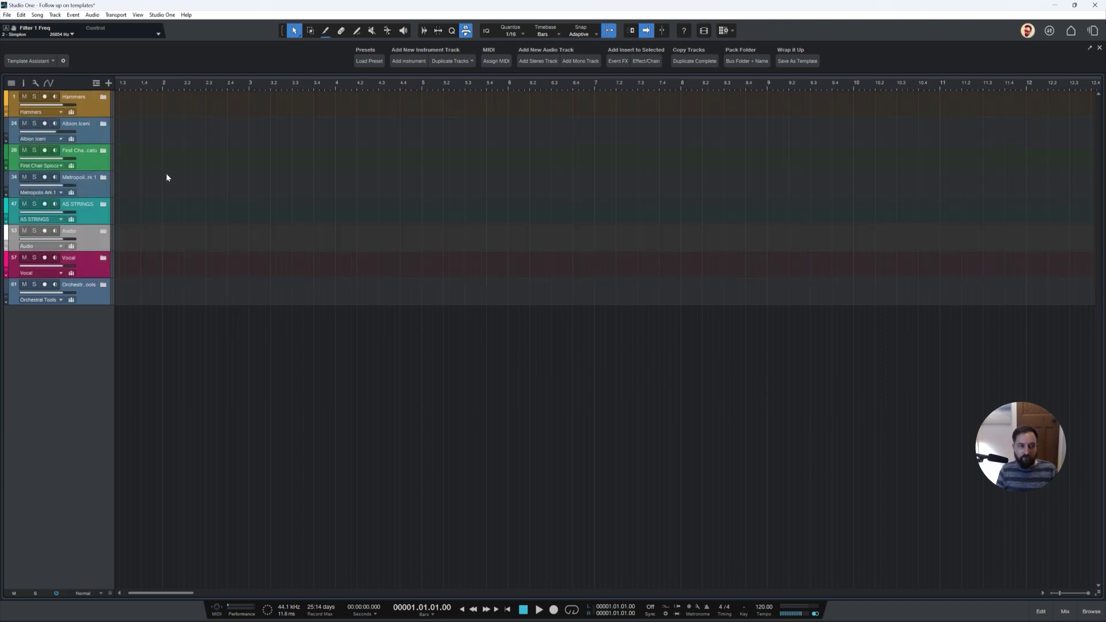
right_click(105, 115)
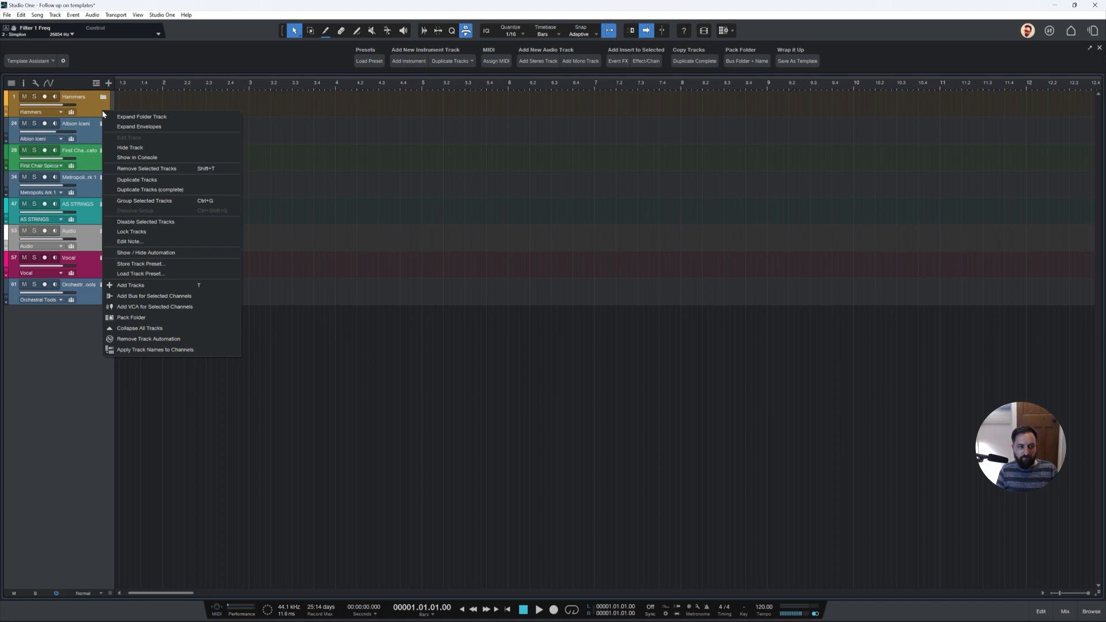
left_click(172, 222)
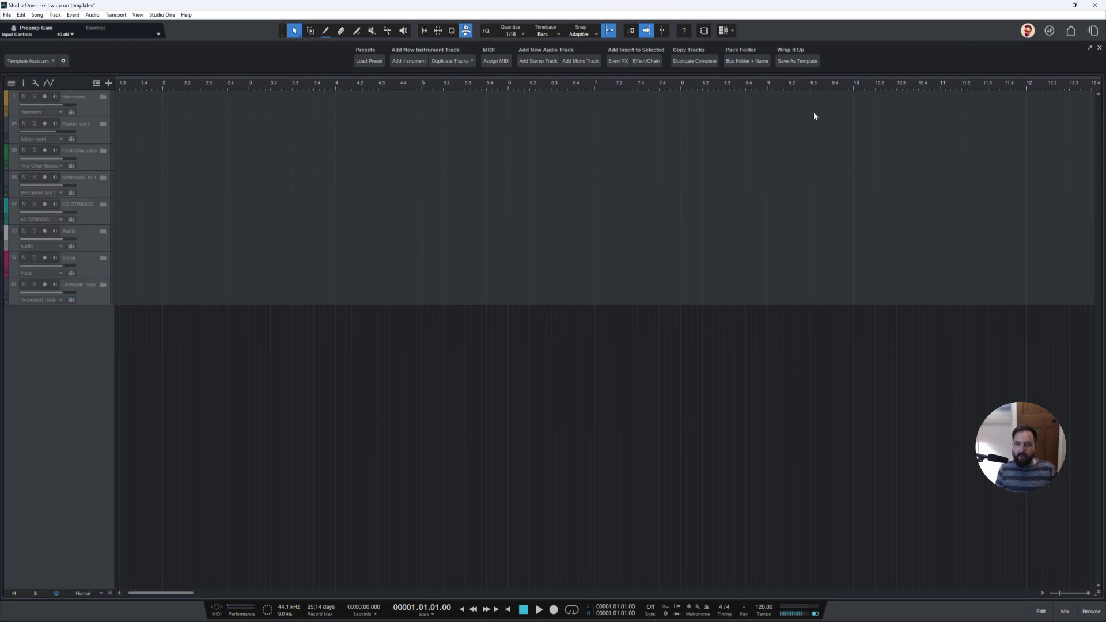
Save the song as a template titled "Follow up on templates" with subtitle "Yes" and description "It's up to you!".
left_click(802, 63)
left_click(614, 283)
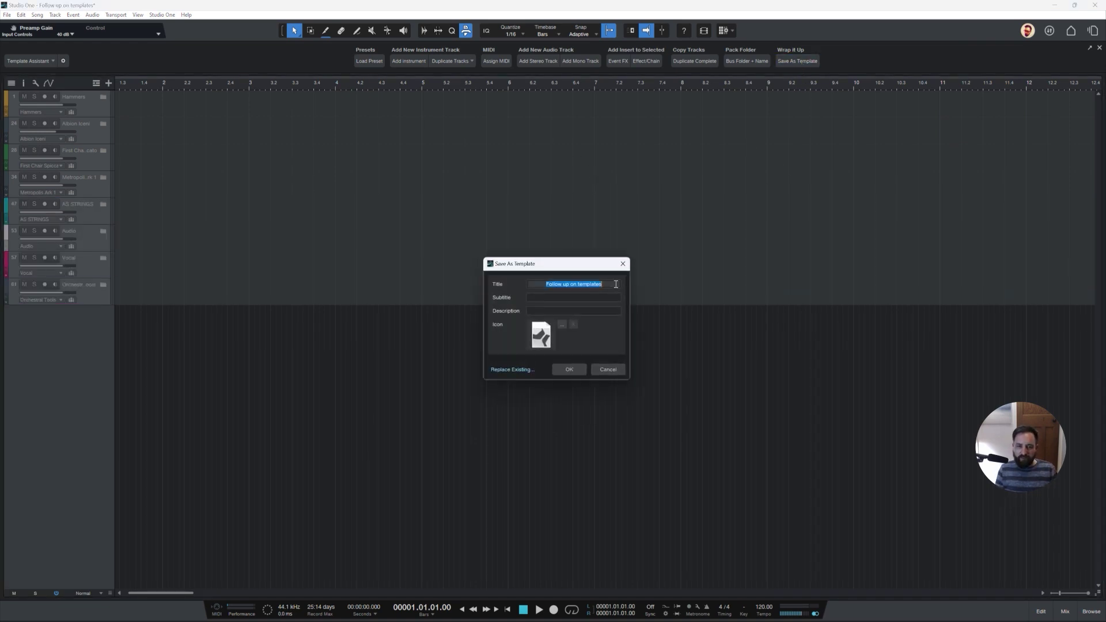
left_click(570, 293)
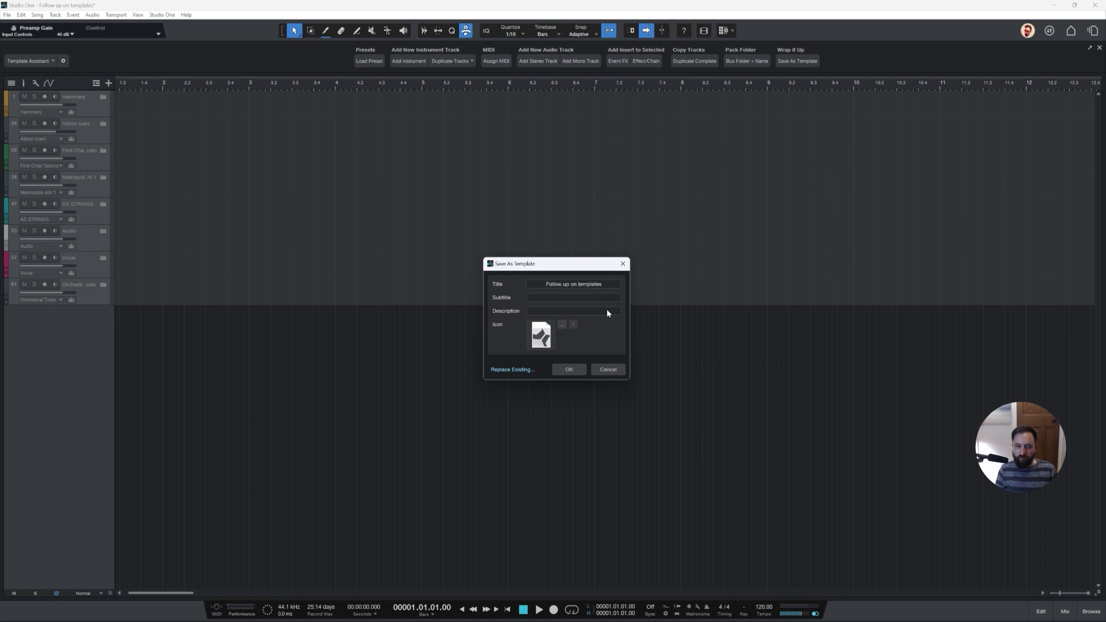
left_click(620, 298)
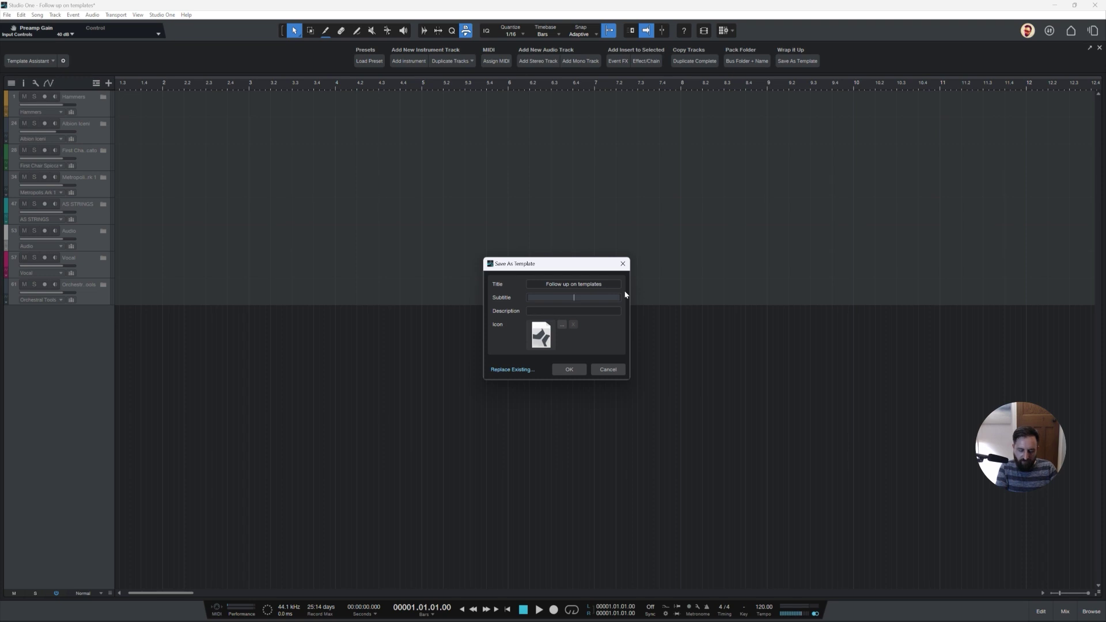
type("v")
type("es")
key("Tab")
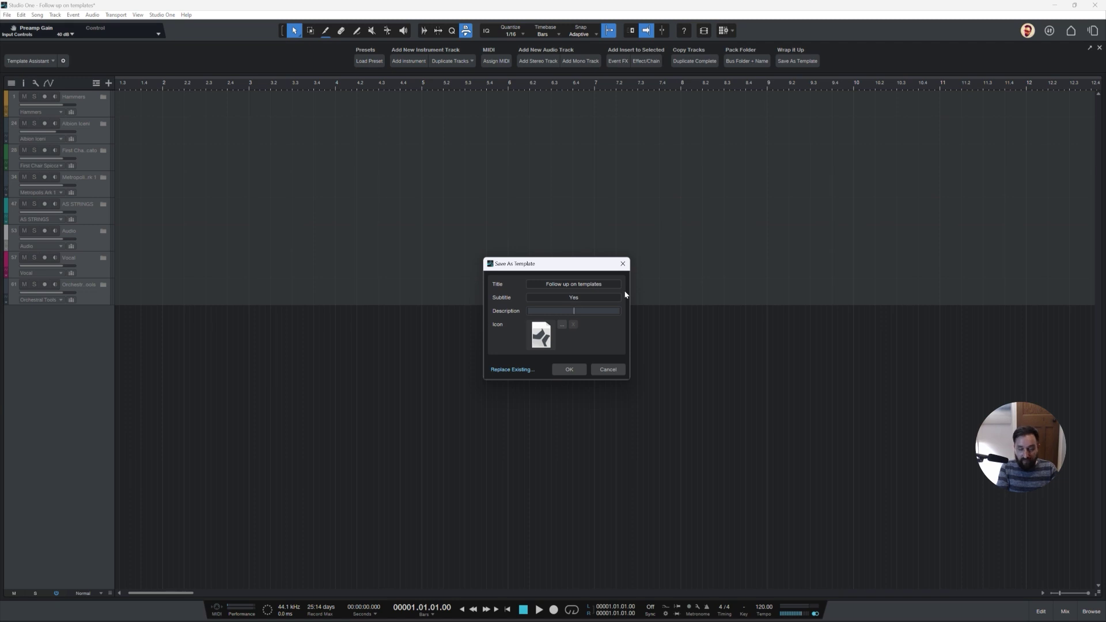
type("It's u")
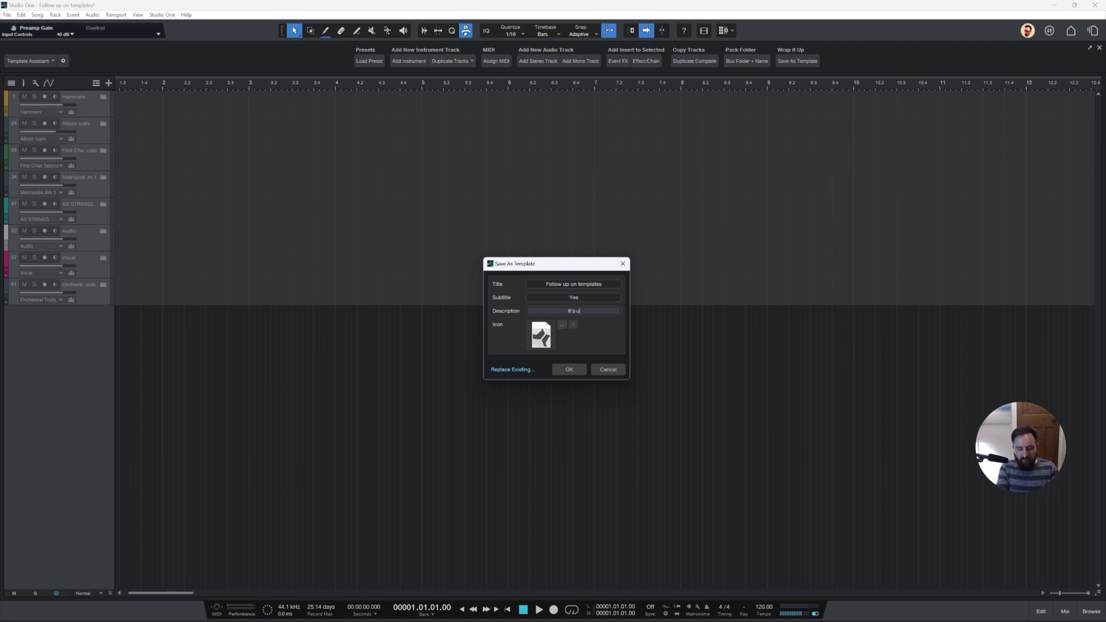
type("p to you!")
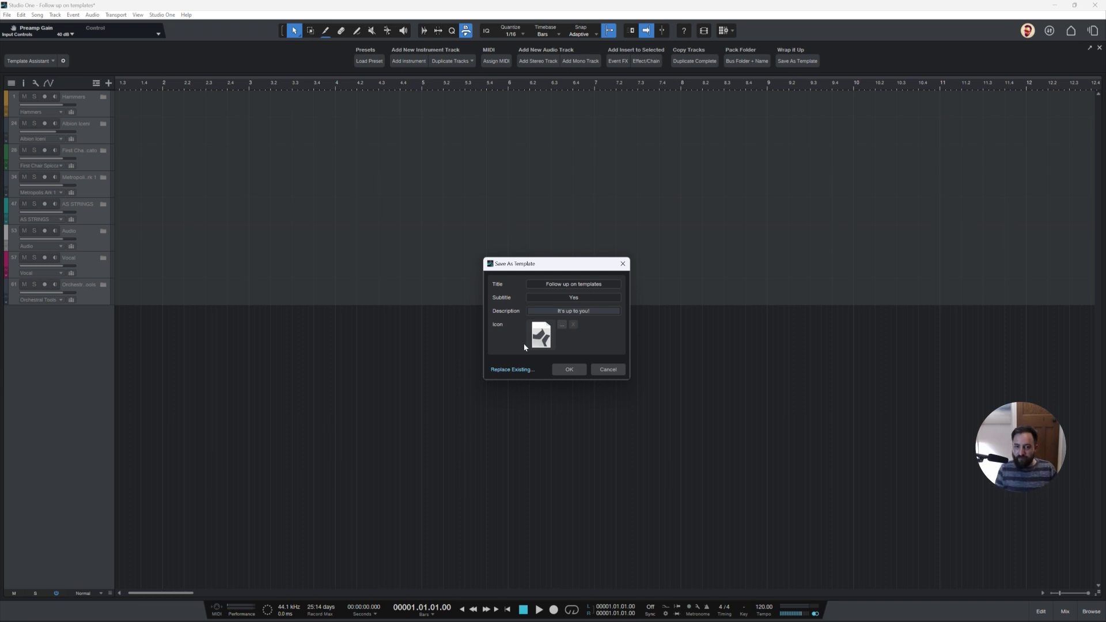
left_click(567, 371)
left_click(568, 372)
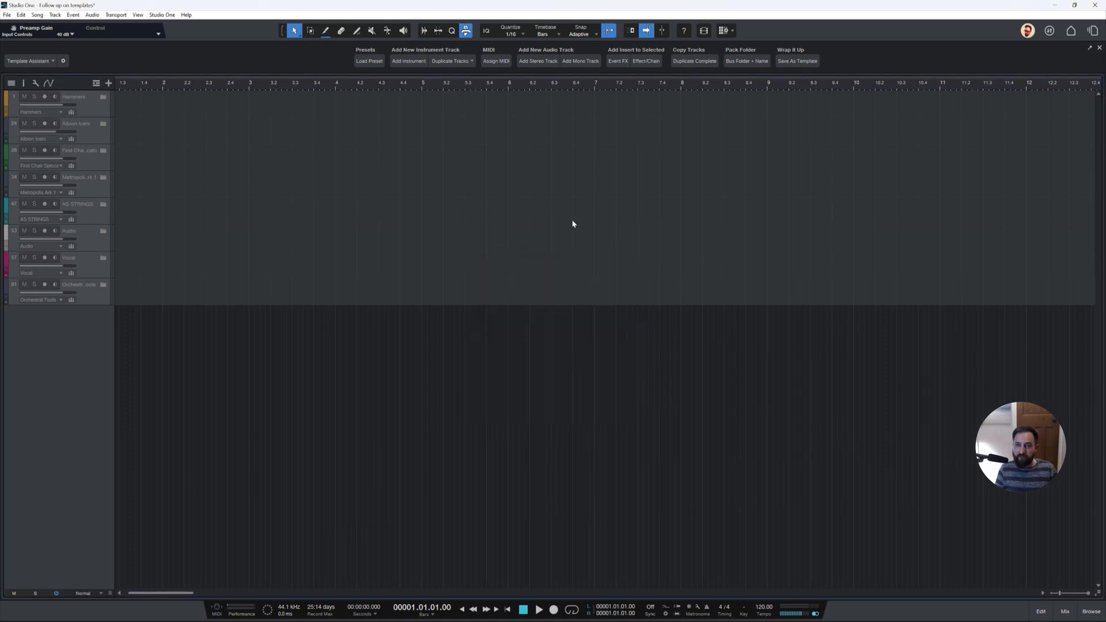
Create a new song named "New awesome song" from the user template "Follow up on templates".
left_click(1070, 31)
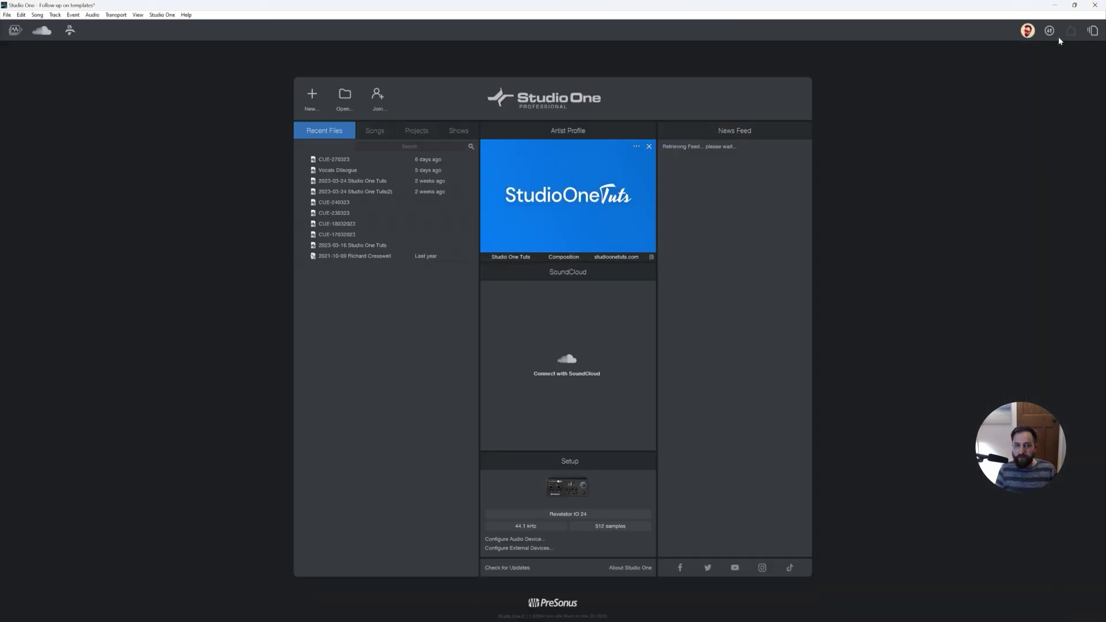
left_click(314, 99)
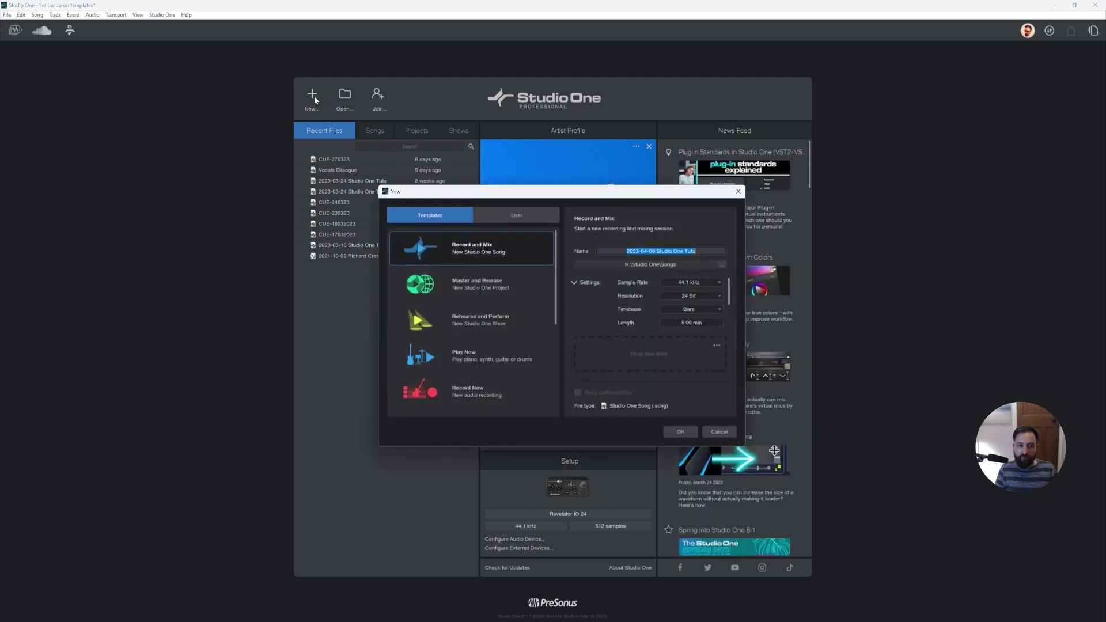
left_click(541, 215)
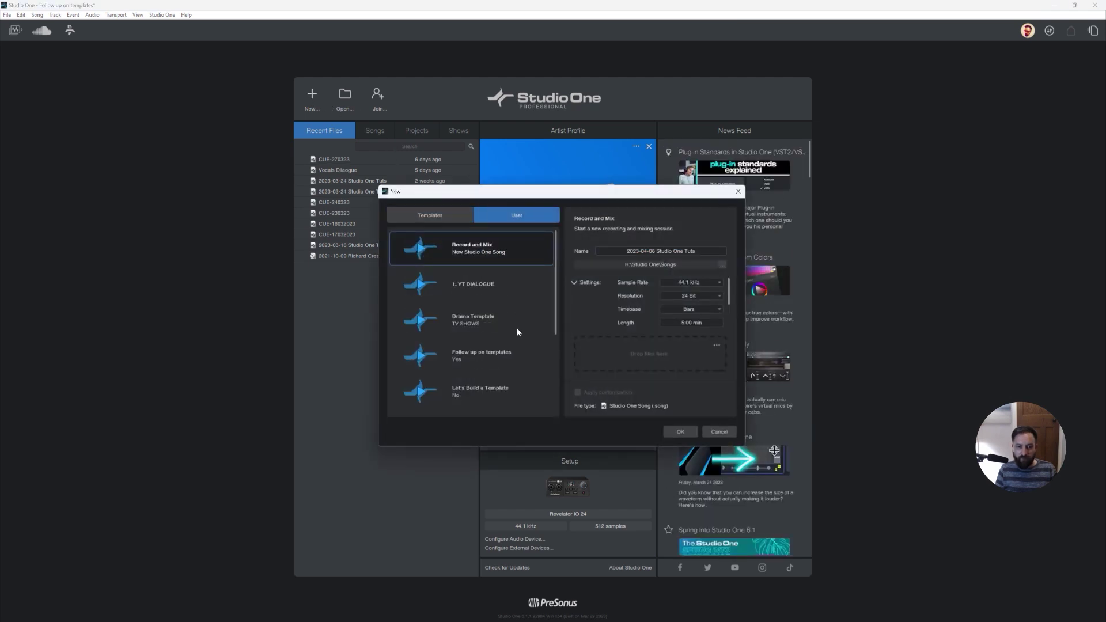
left_click(486, 357)
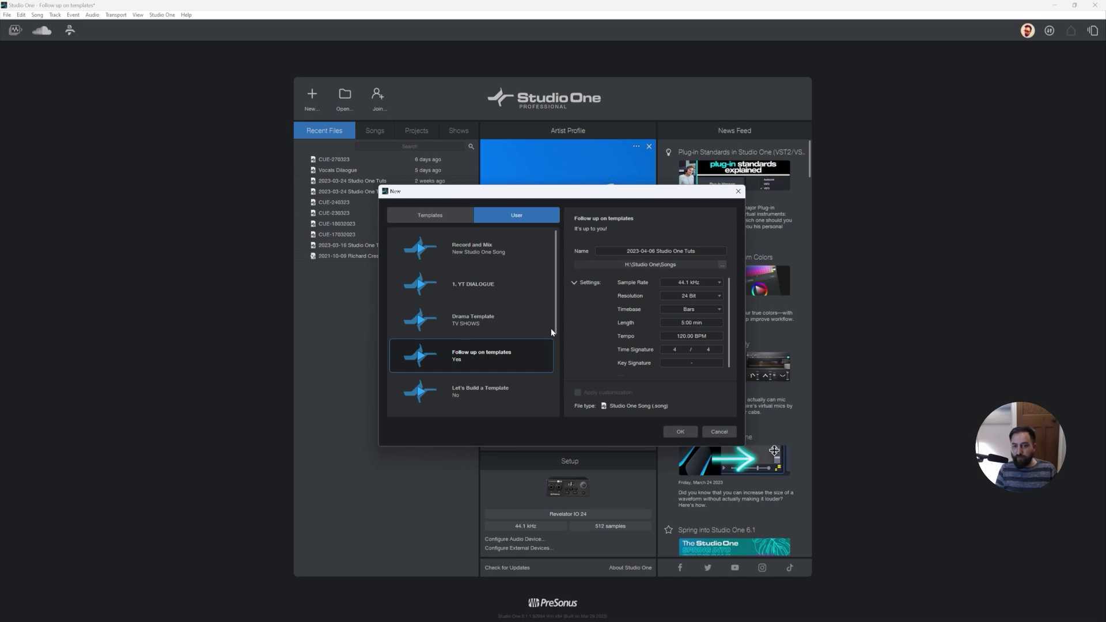
left_click(689, 252)
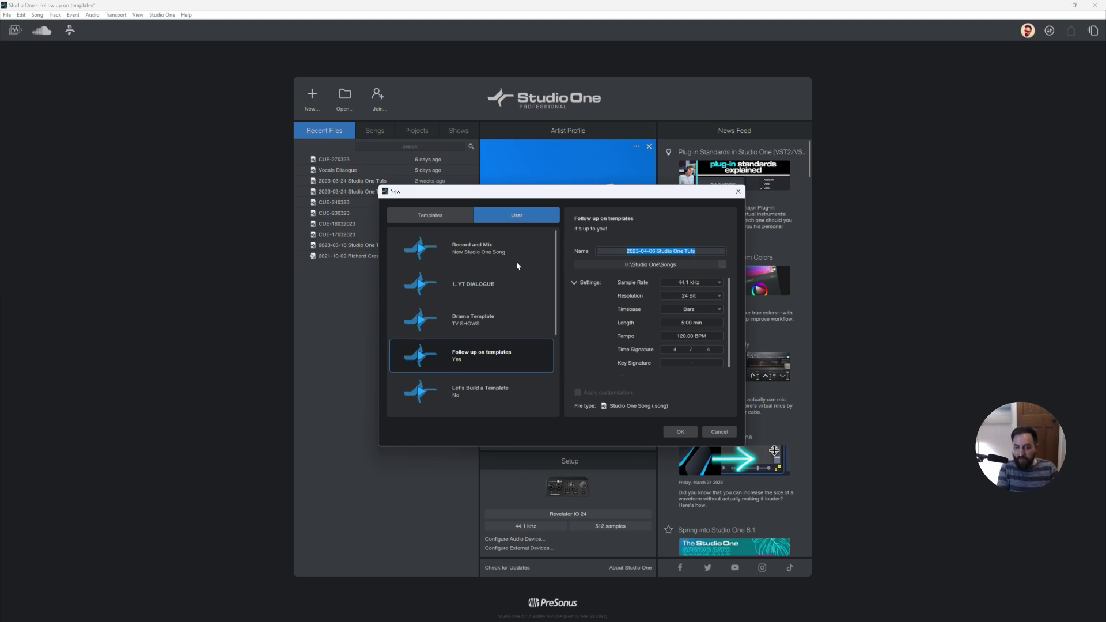
type("N")
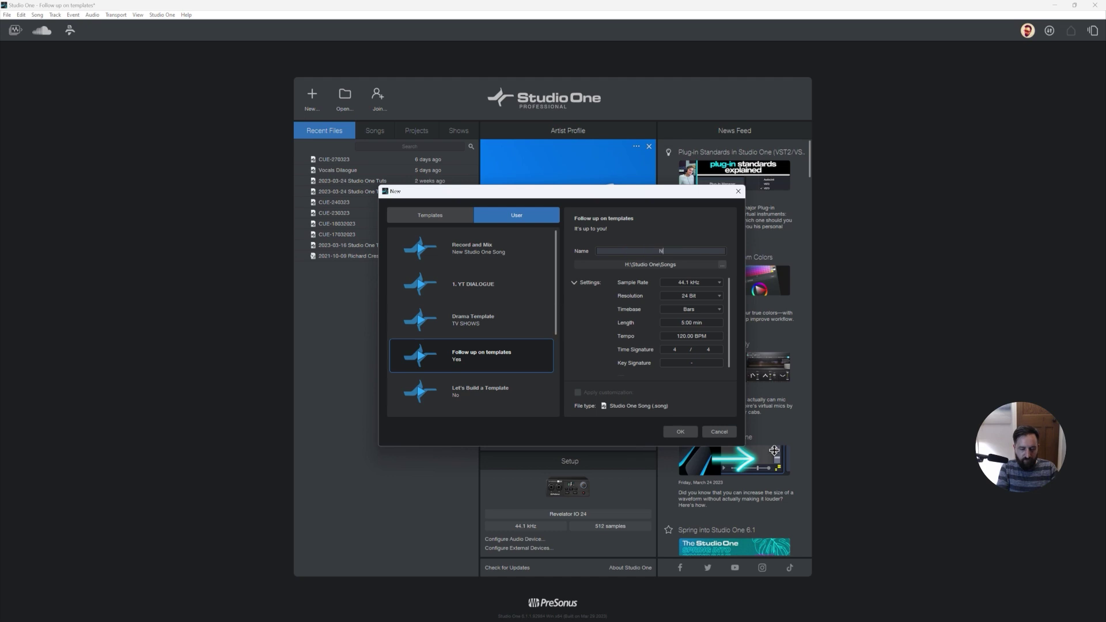
type("ew awesome song")
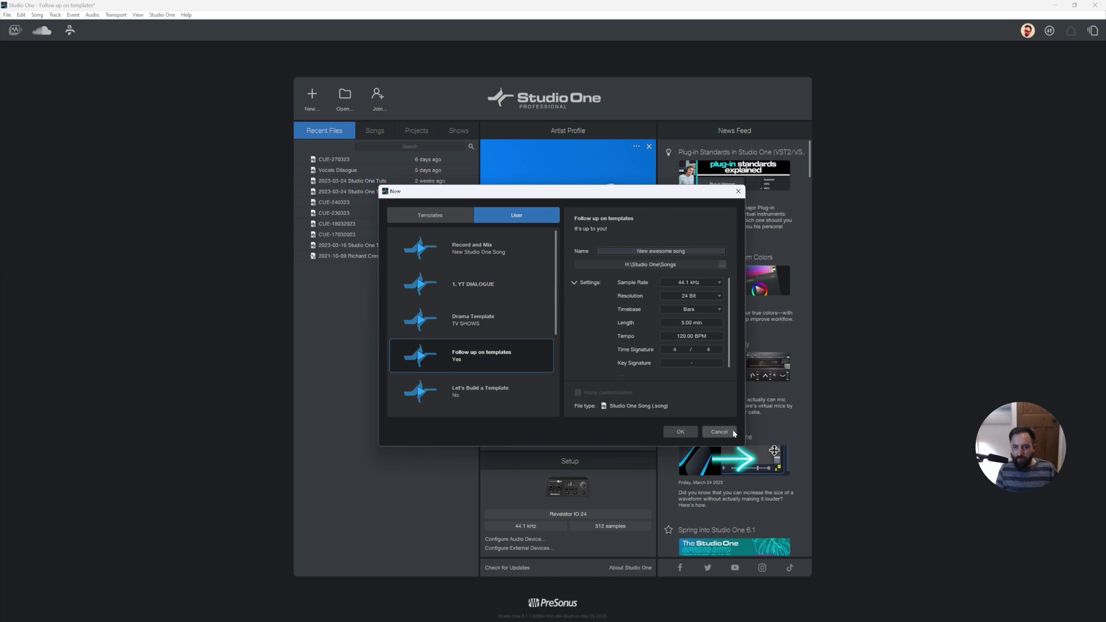
left_click(694, 429)
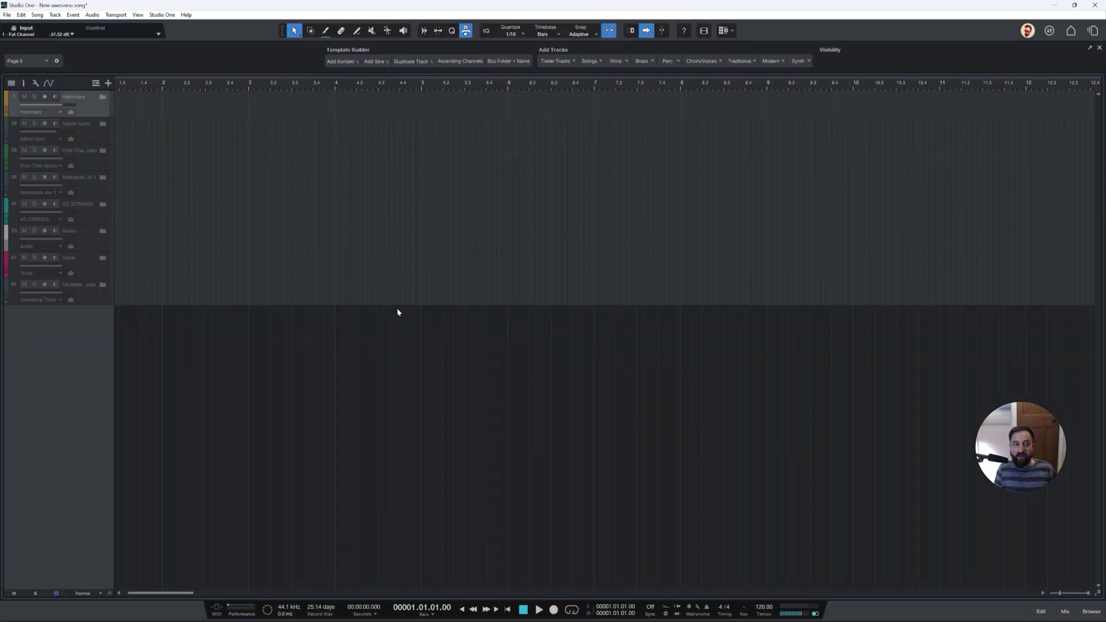
Expand the Orchestral Tools folder and enable it together with its Drones and Radome tracks.
left_click(103, 286)
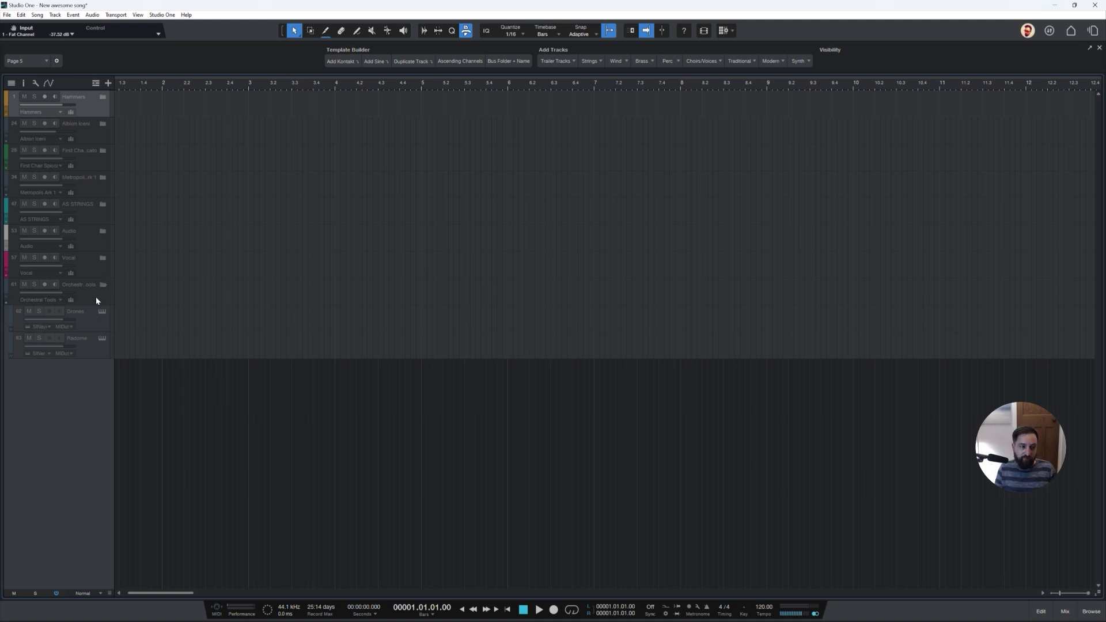
right_click(96, 297)
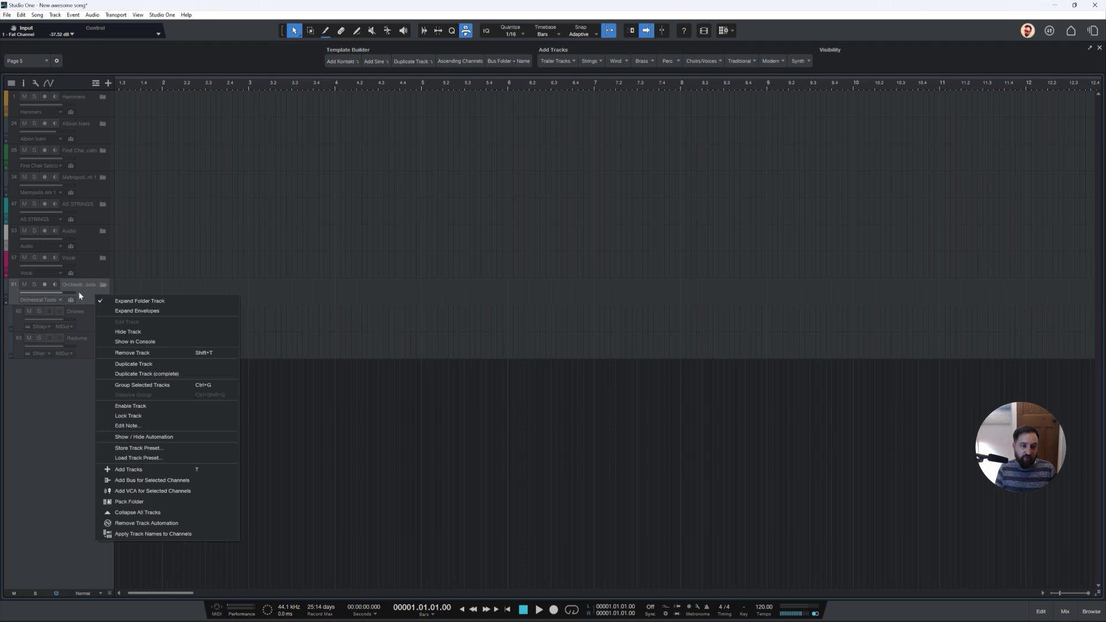
left_click(147, 407)
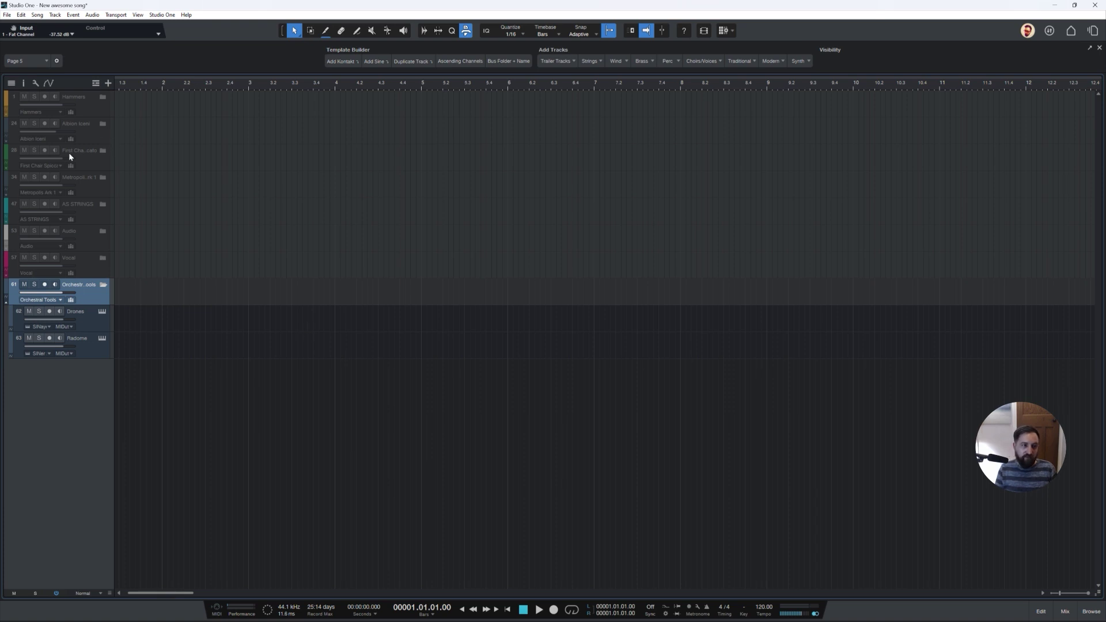
left_click(86, 112)
right_click(93, 111)
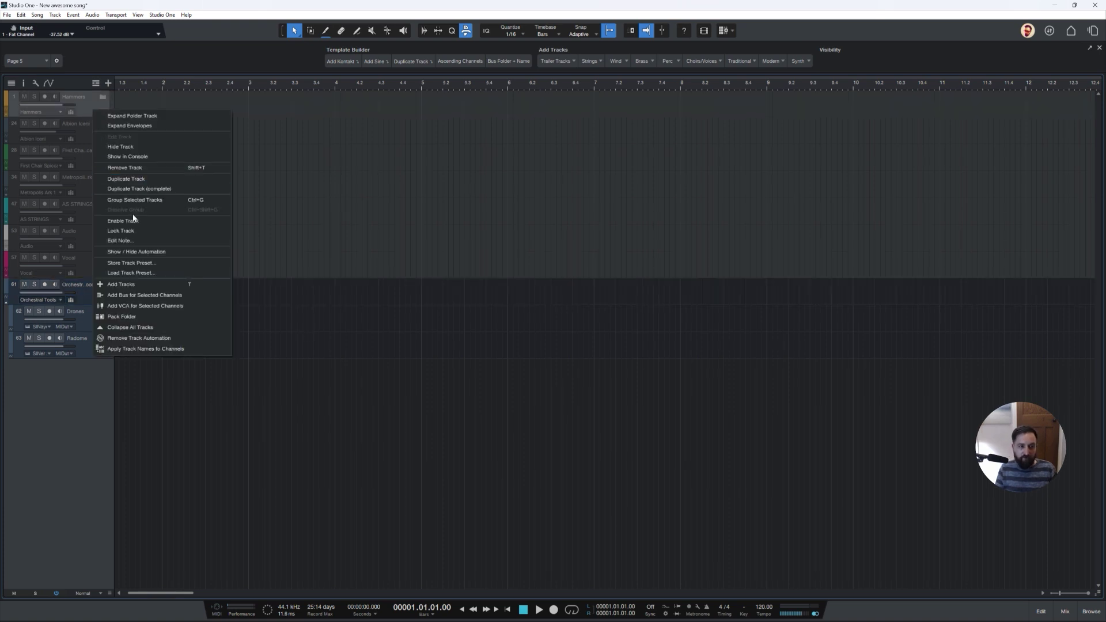
left_click(345, 161)
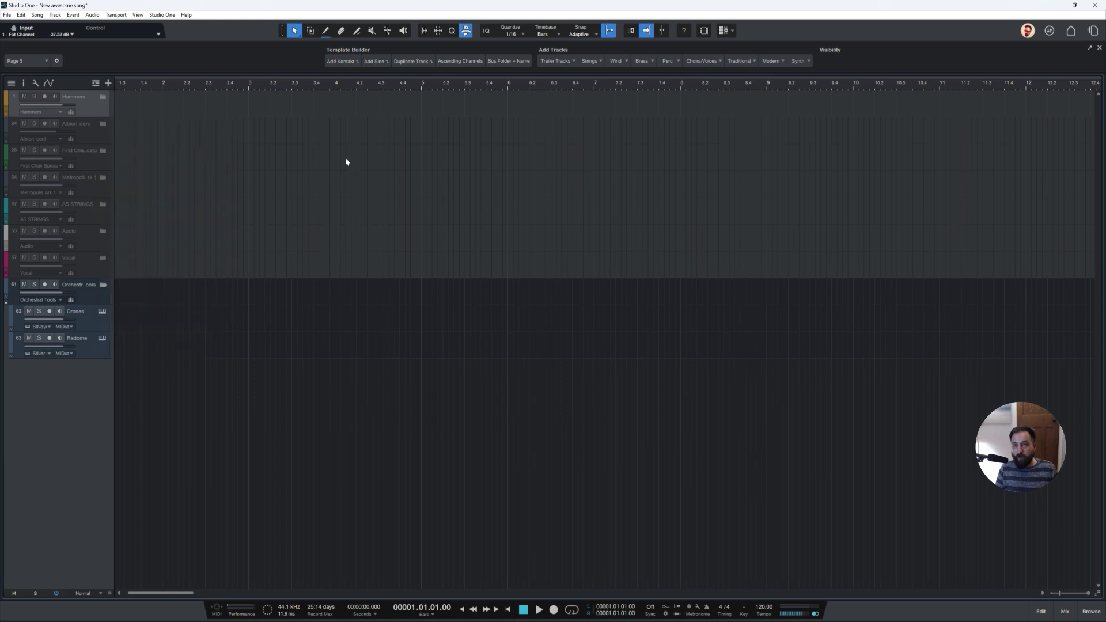
Expand the Hammers folder and enable only its first Surdos track.
left_click(103, 97)
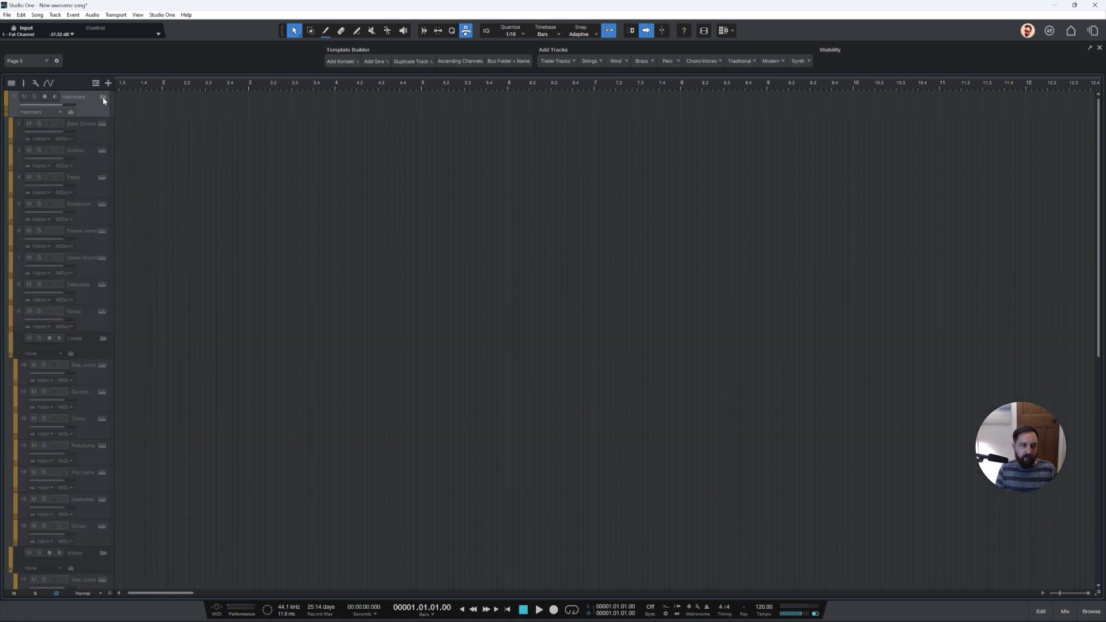
right_click(97, 162)
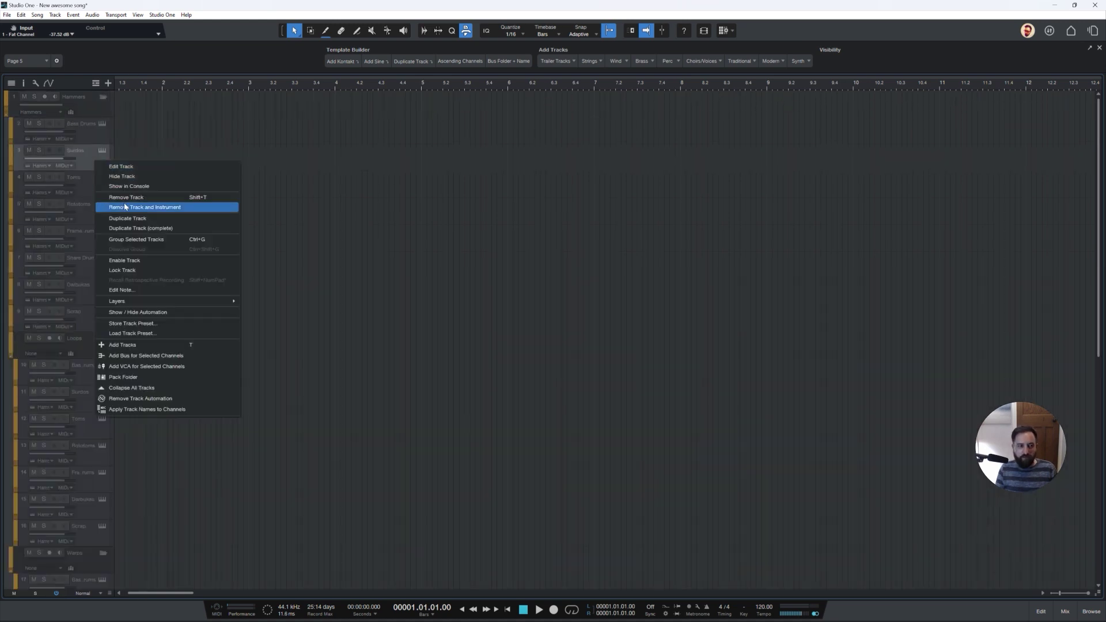
left_click(136, 258)
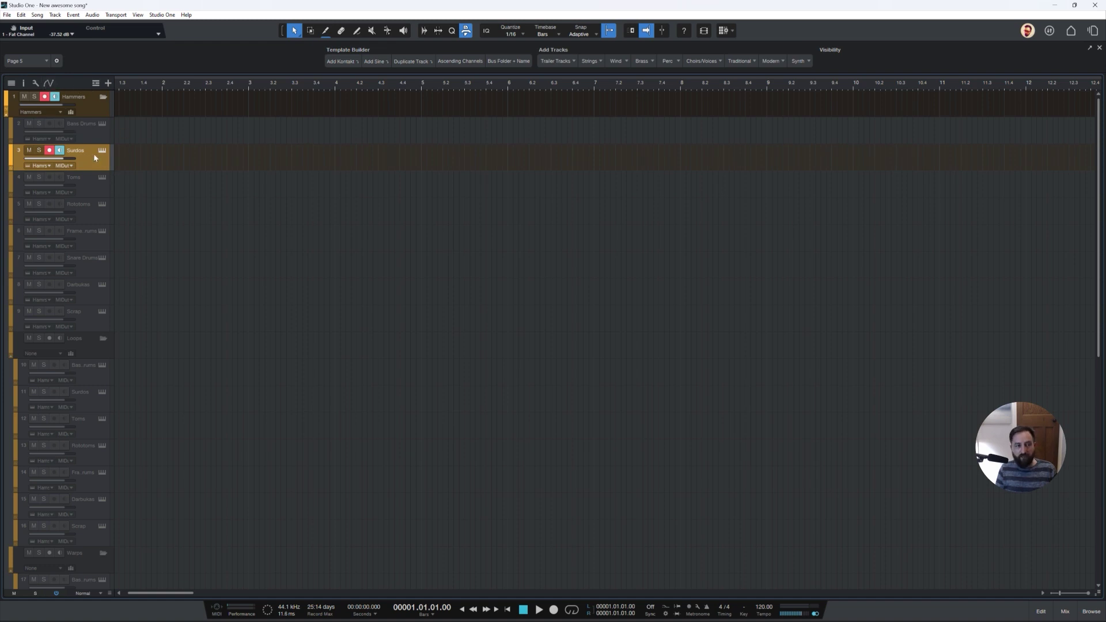
Turn off input monitoring on the Surdos track and collapse the two subfolders inside the Hammers folder.
left_click(59, 151)
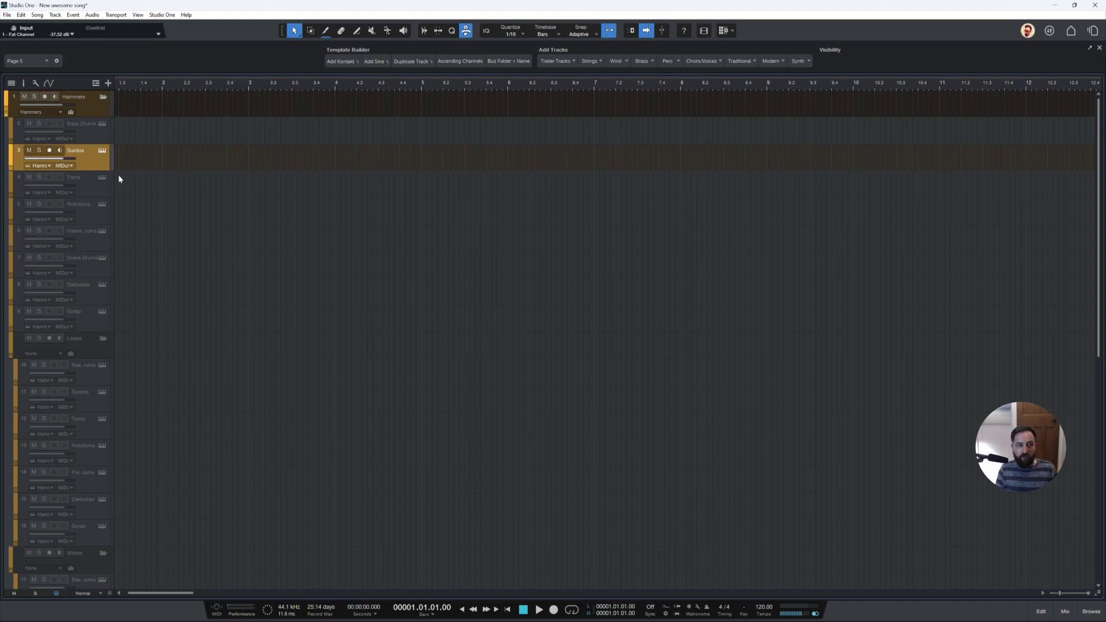
left_click(100, 342)
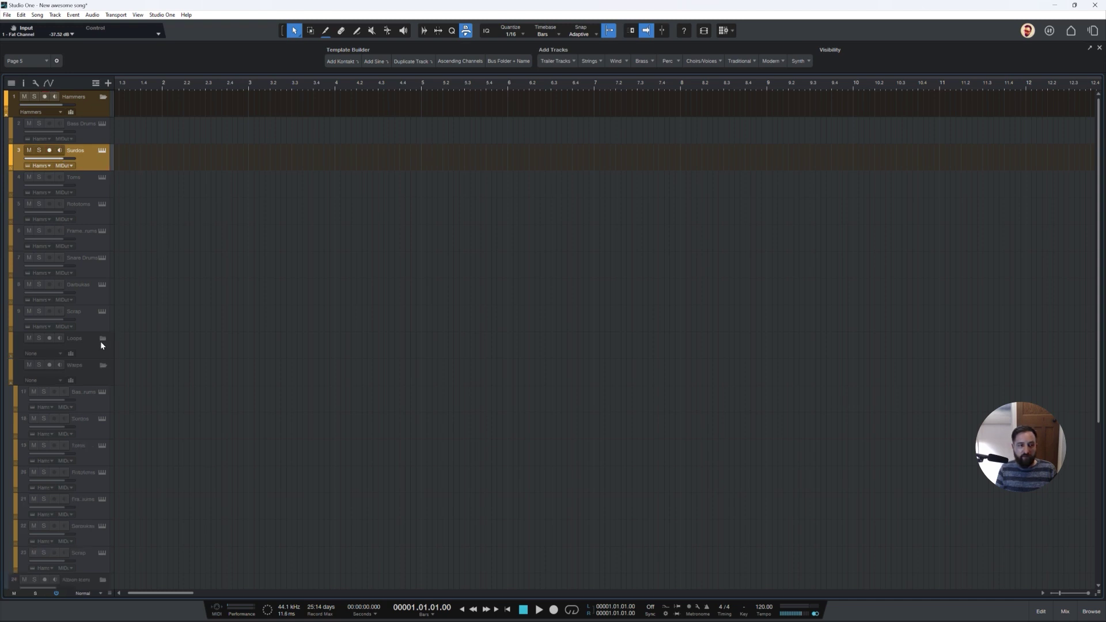
left_click(107, 371)
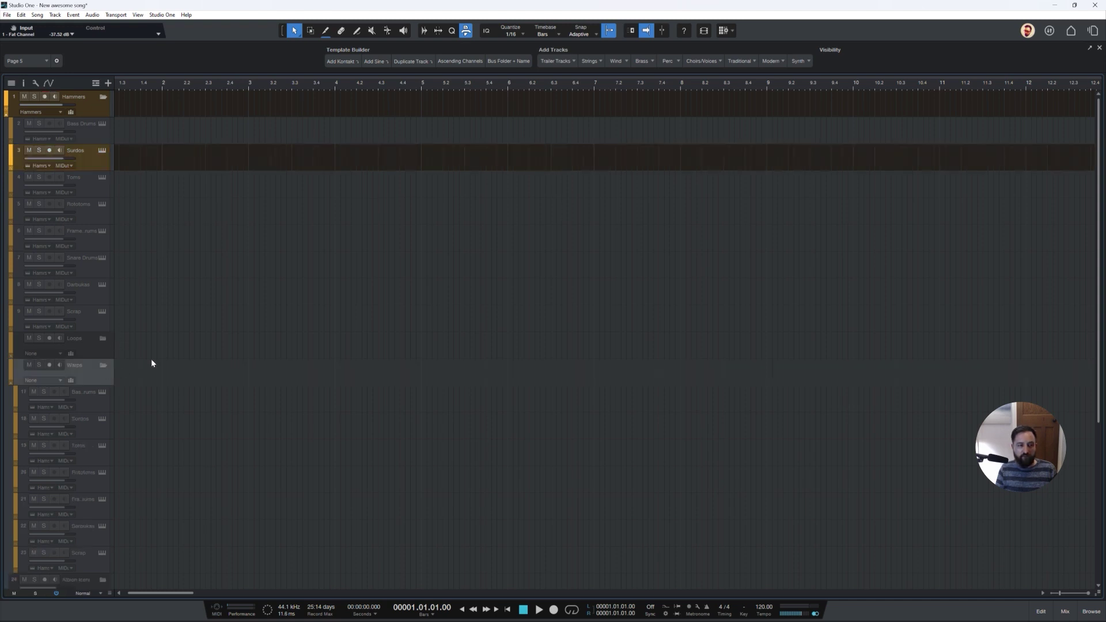
left_click(102, 365)
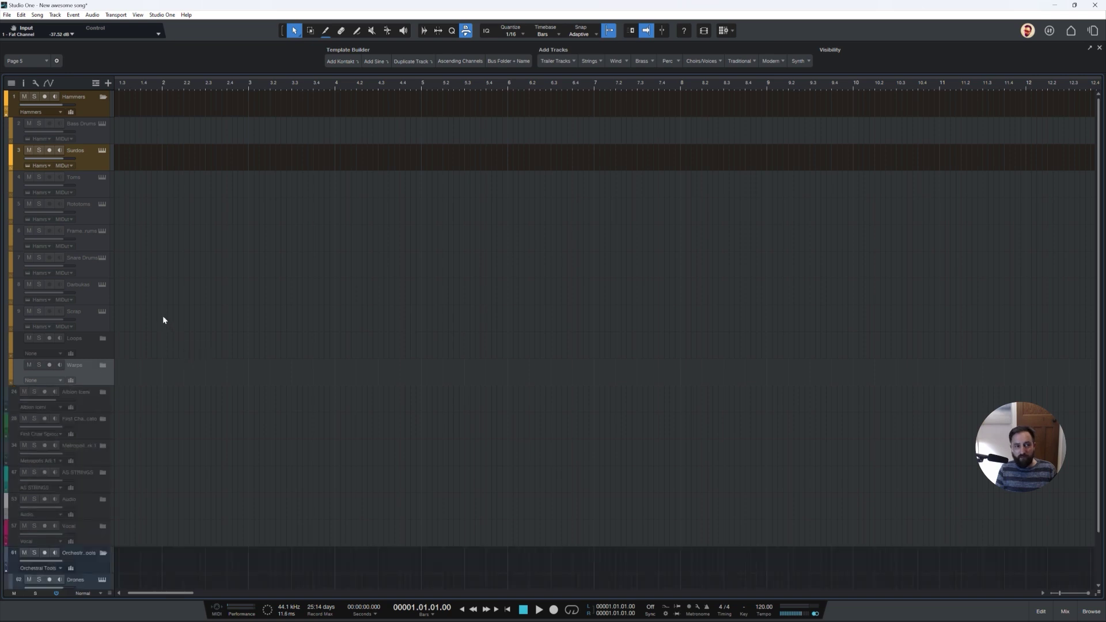
Expand the Albion Iceni folder and enable it together with its string, woodwind and brass tracks.
scroll(139, 350, "down", 2)
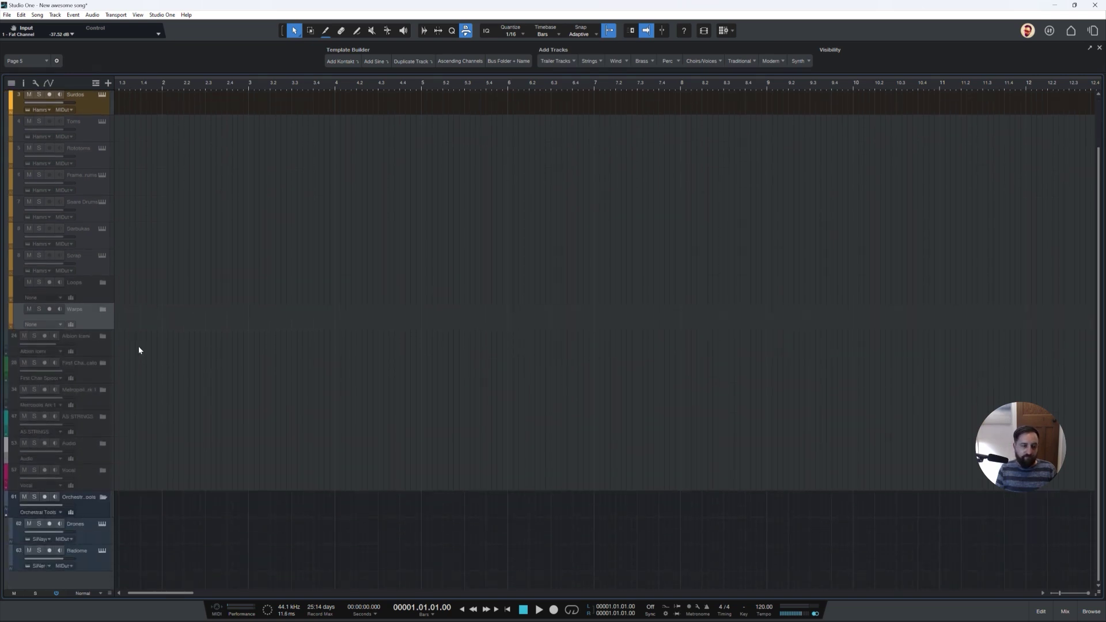
left_click(109, 337)
right_click(92, 342)
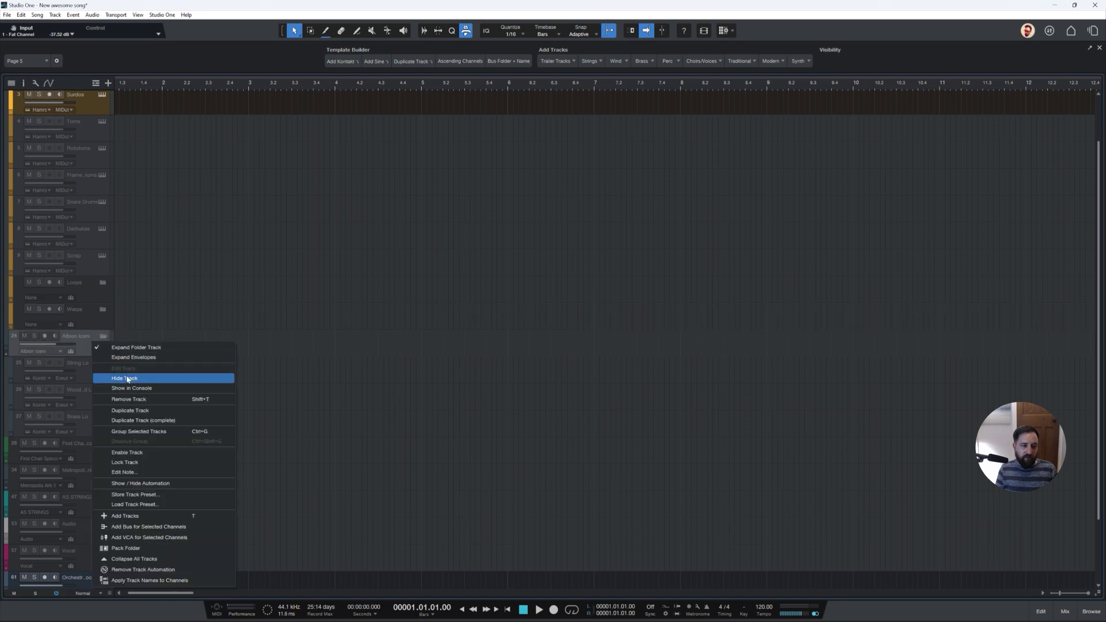
left_click(141, 452)
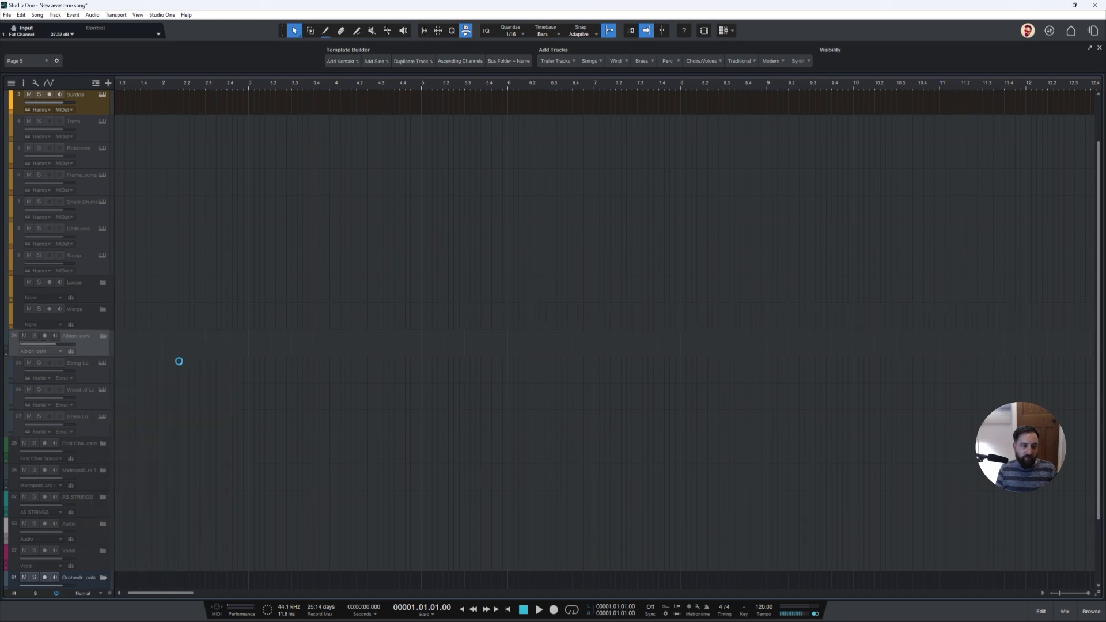
Enable the AS STRINGS folder with its tracks and expand it.
scroll(178, 358, "down", 3)
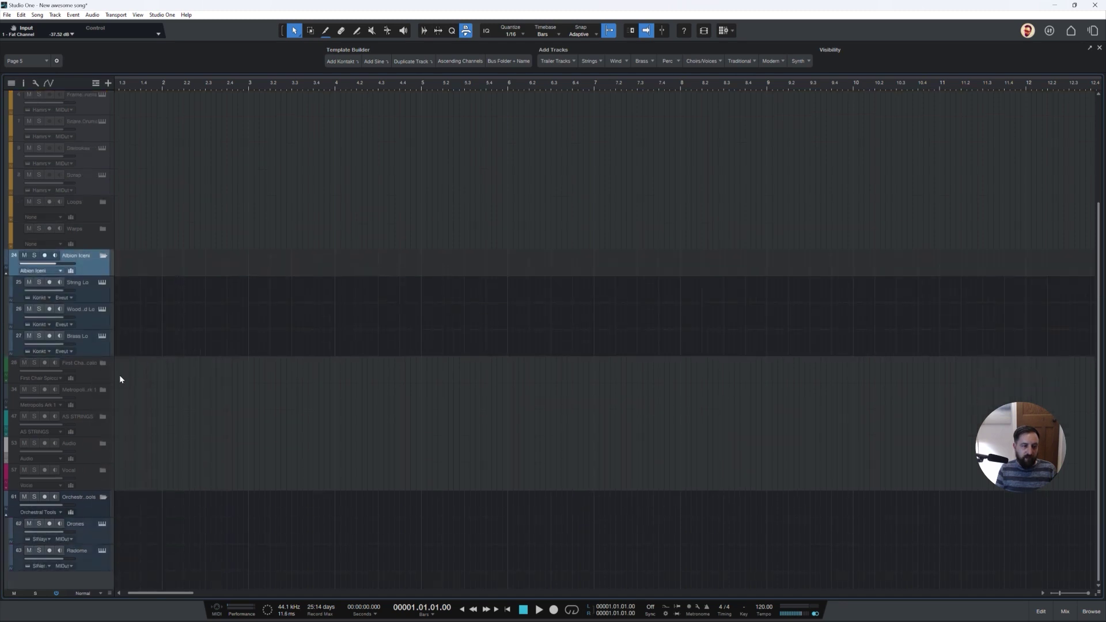
left_click(96, 427)
right_click(99, 422)
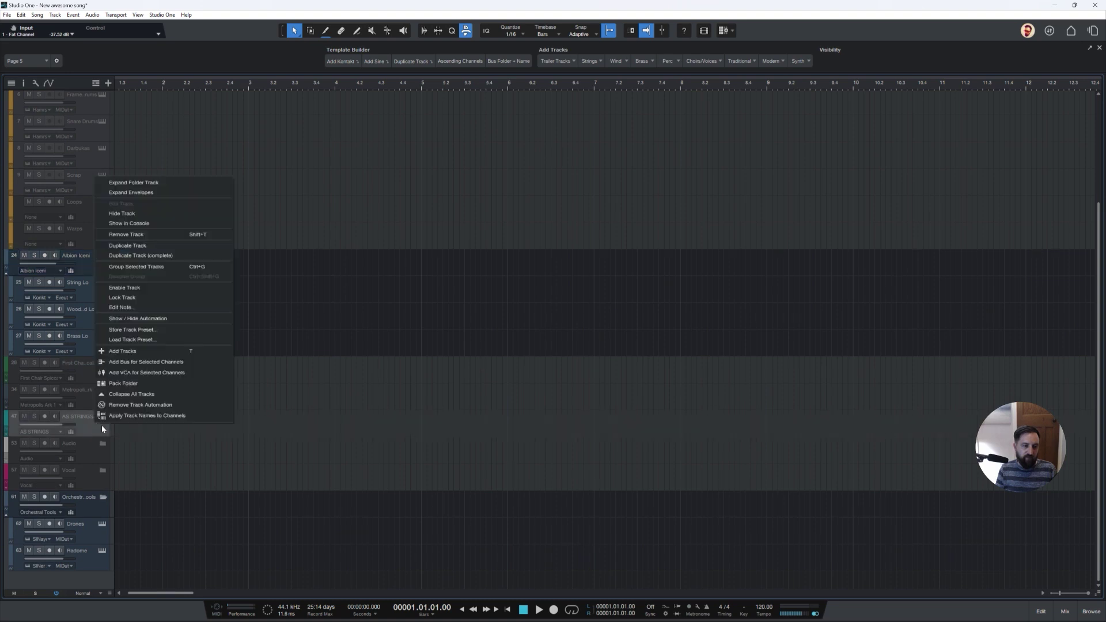
left_click(163, 288)
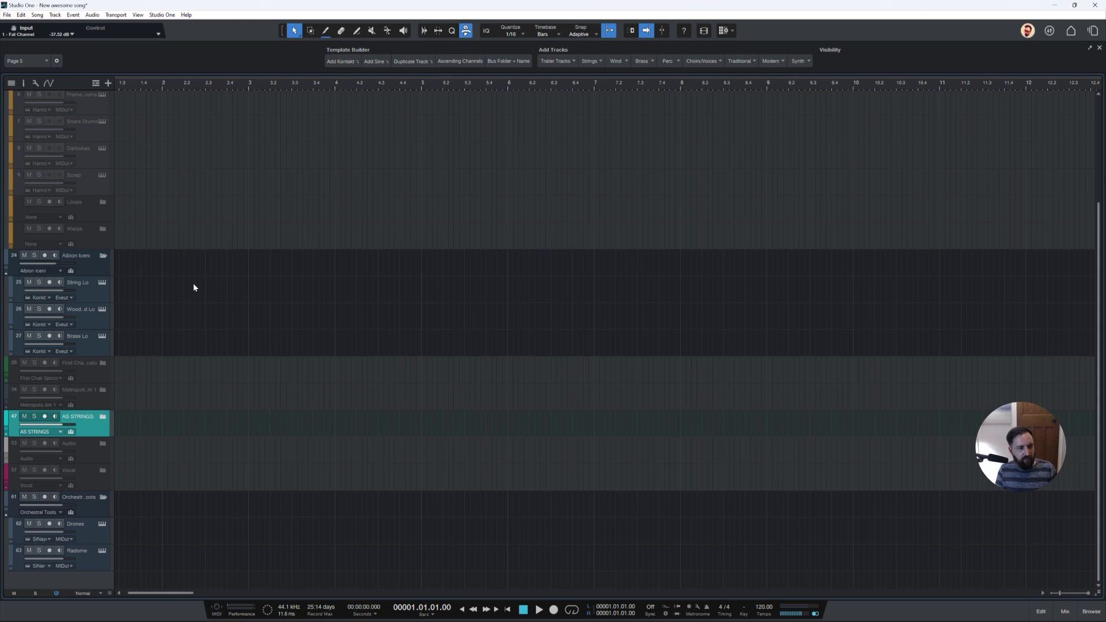
left_click(103, 417)
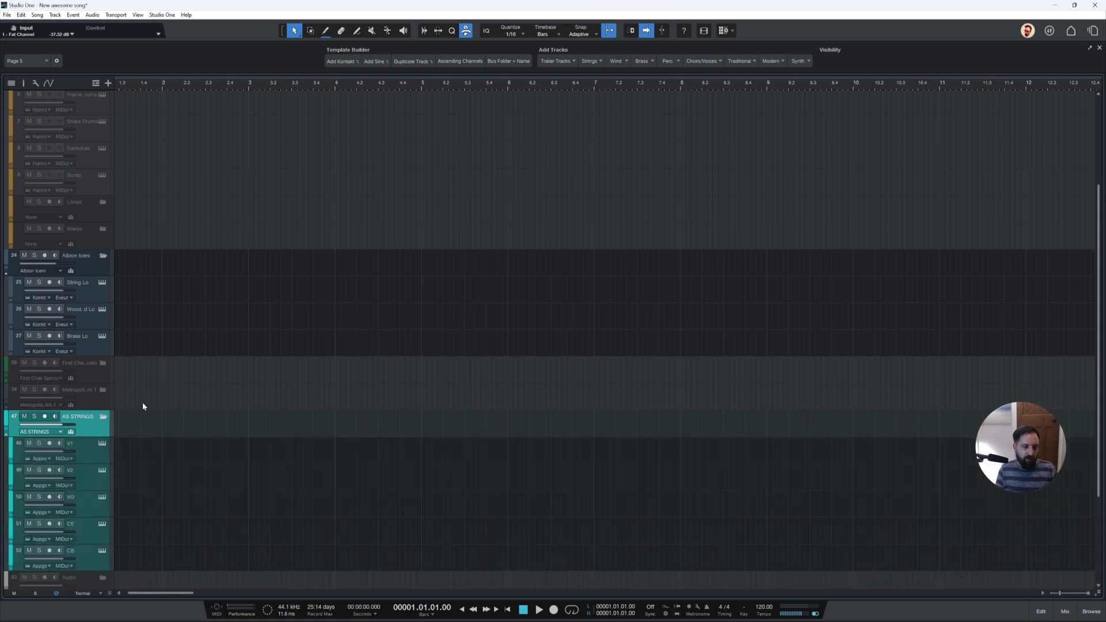
scroll(166, 344, "down", 5)
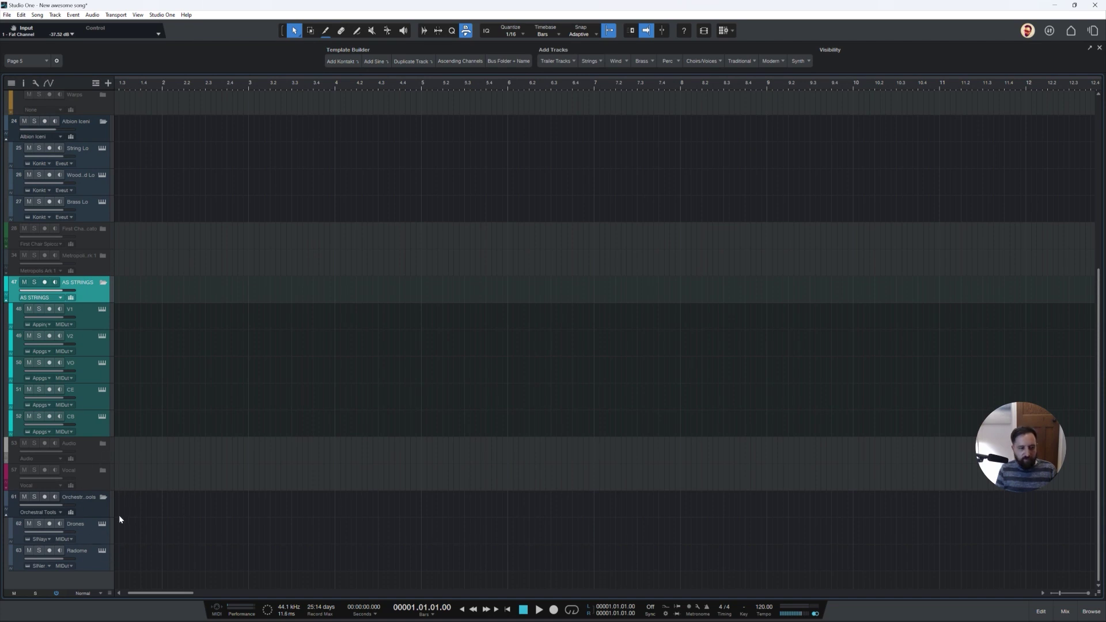
scroll(226, 440, "up", 2)
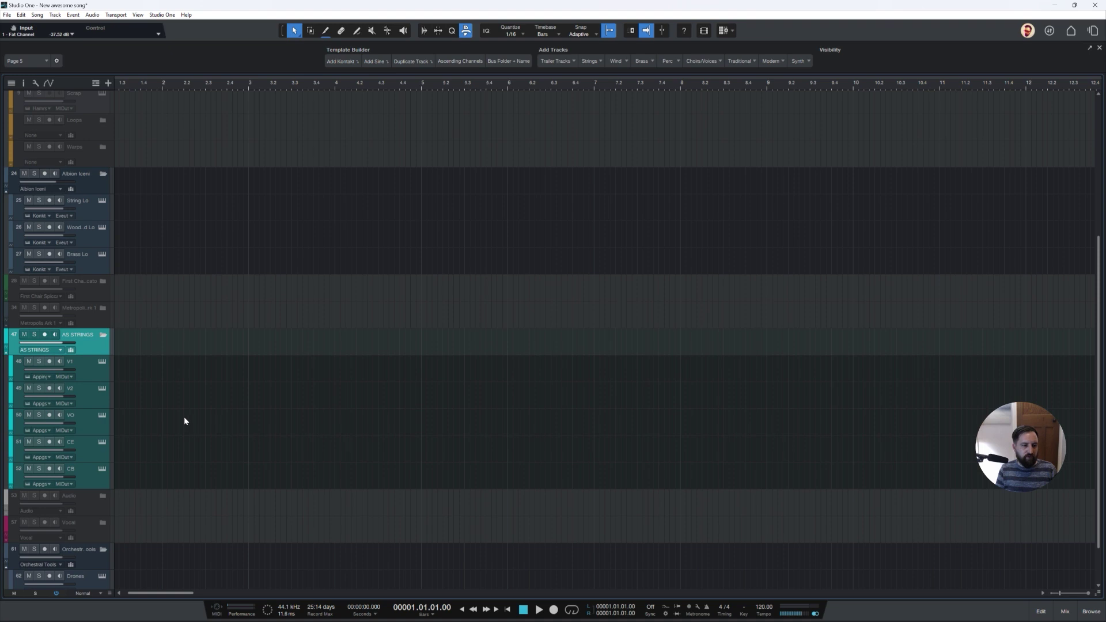
scroll(184, 421, "up", 5)
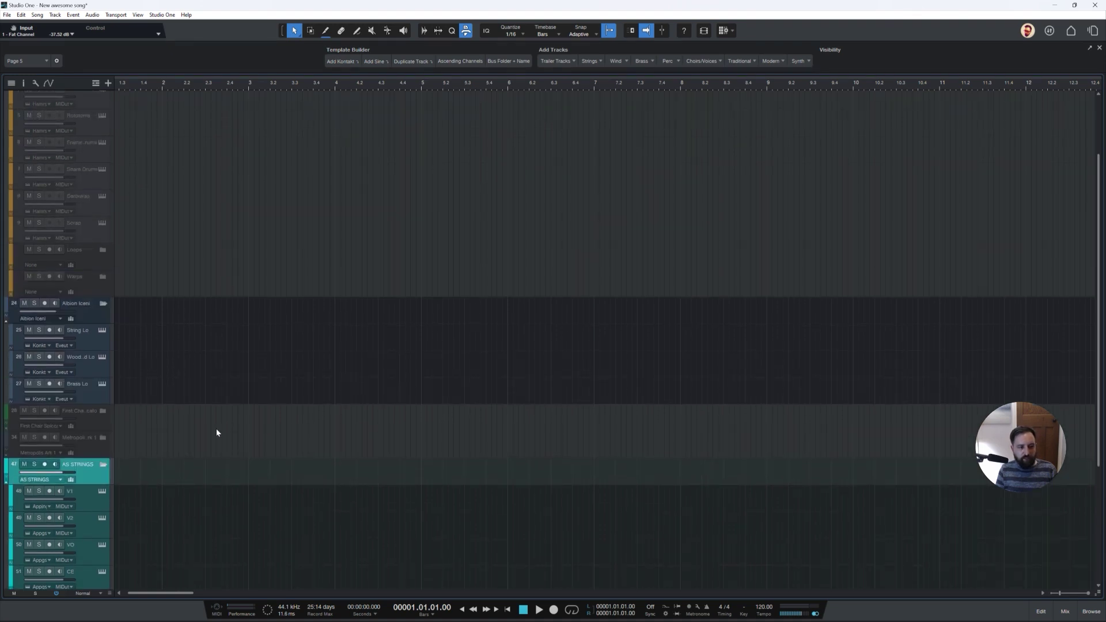
scroll(168, 389, "up", 3)
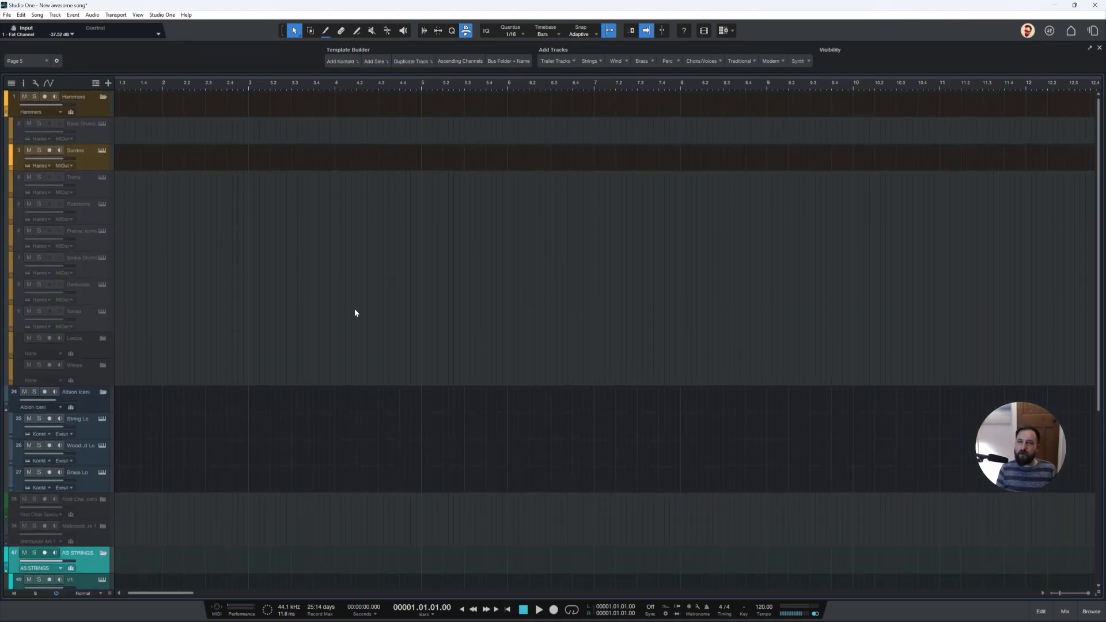